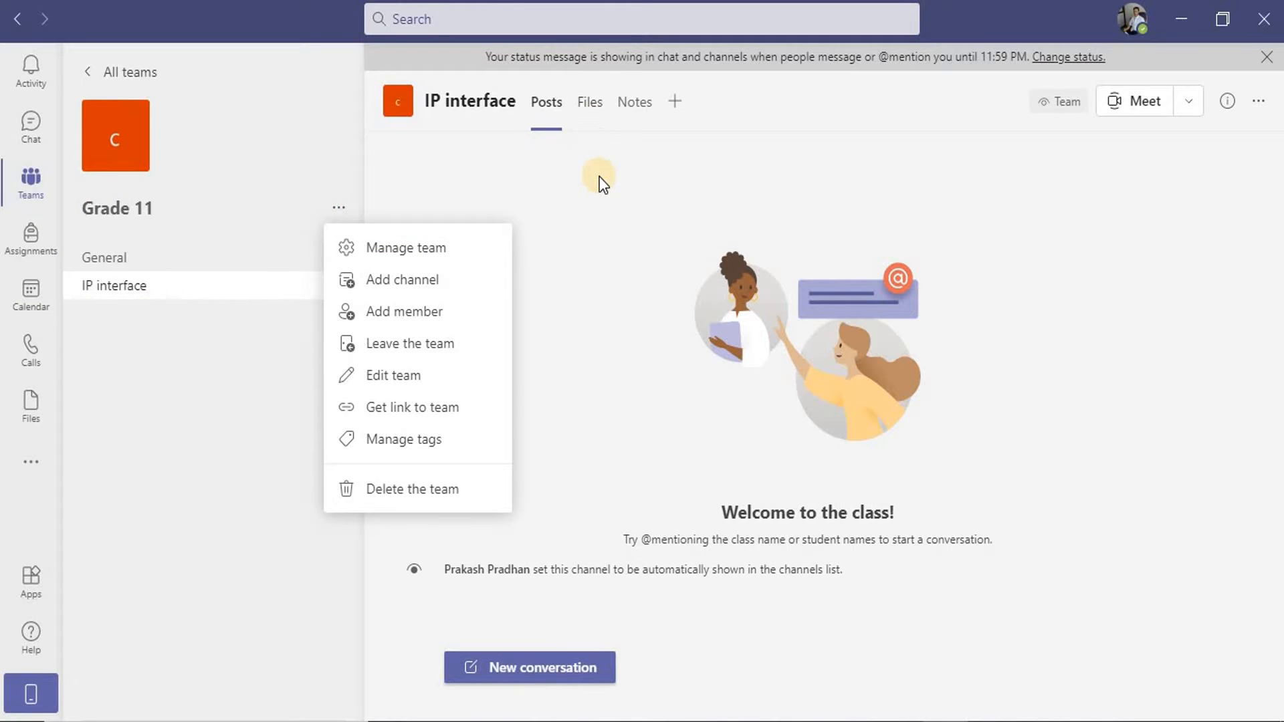
- Dismiss the team options and go to the assignments overview
left_click(281, 127)
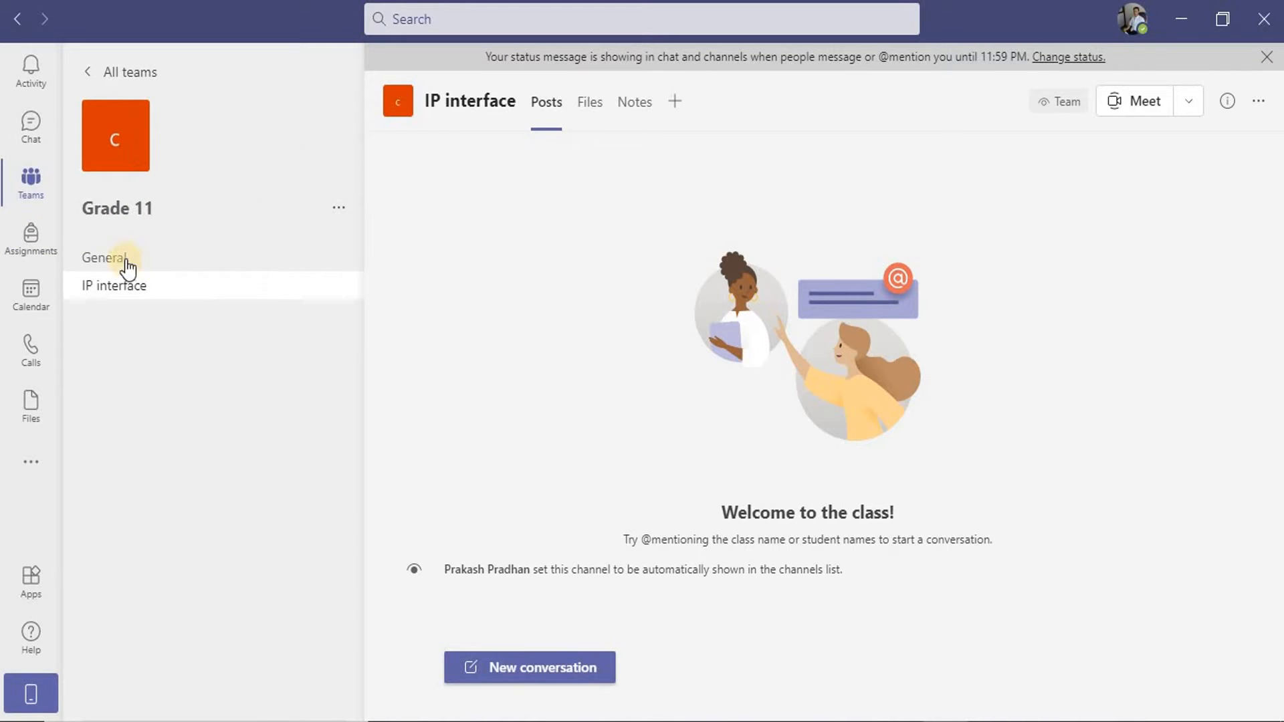
left_click(30, 239)
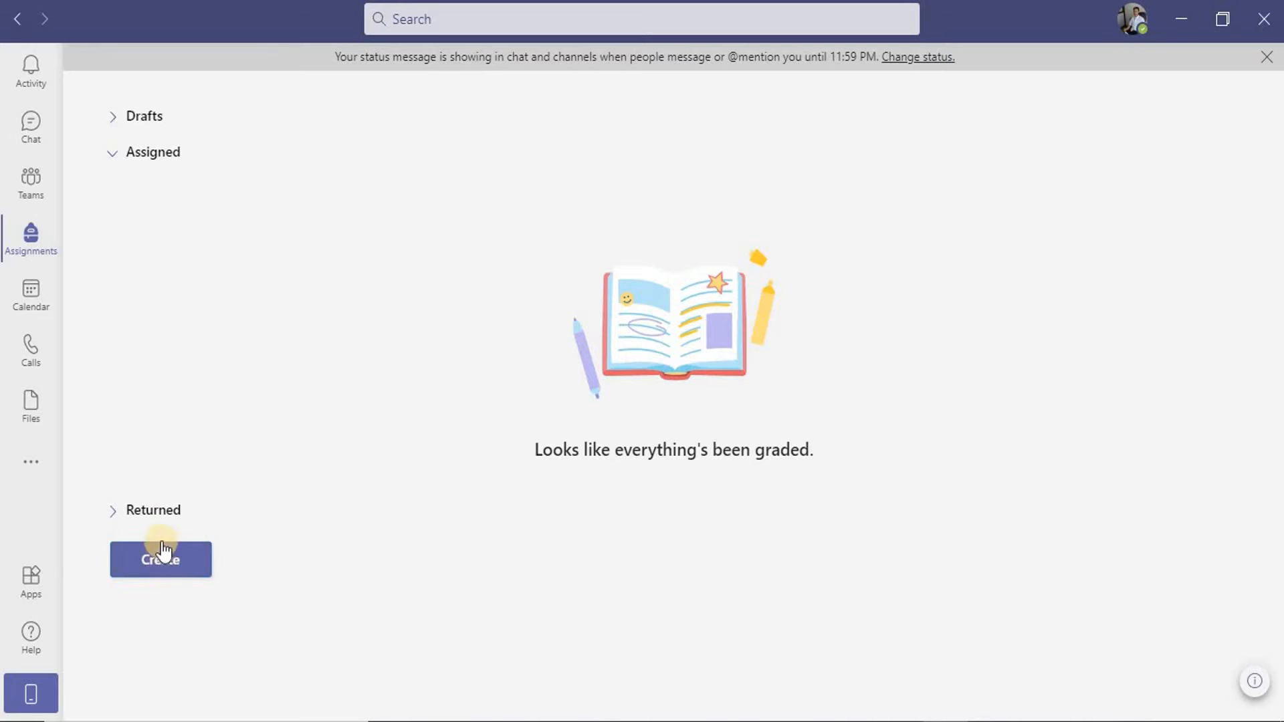
left_click(165, 566)
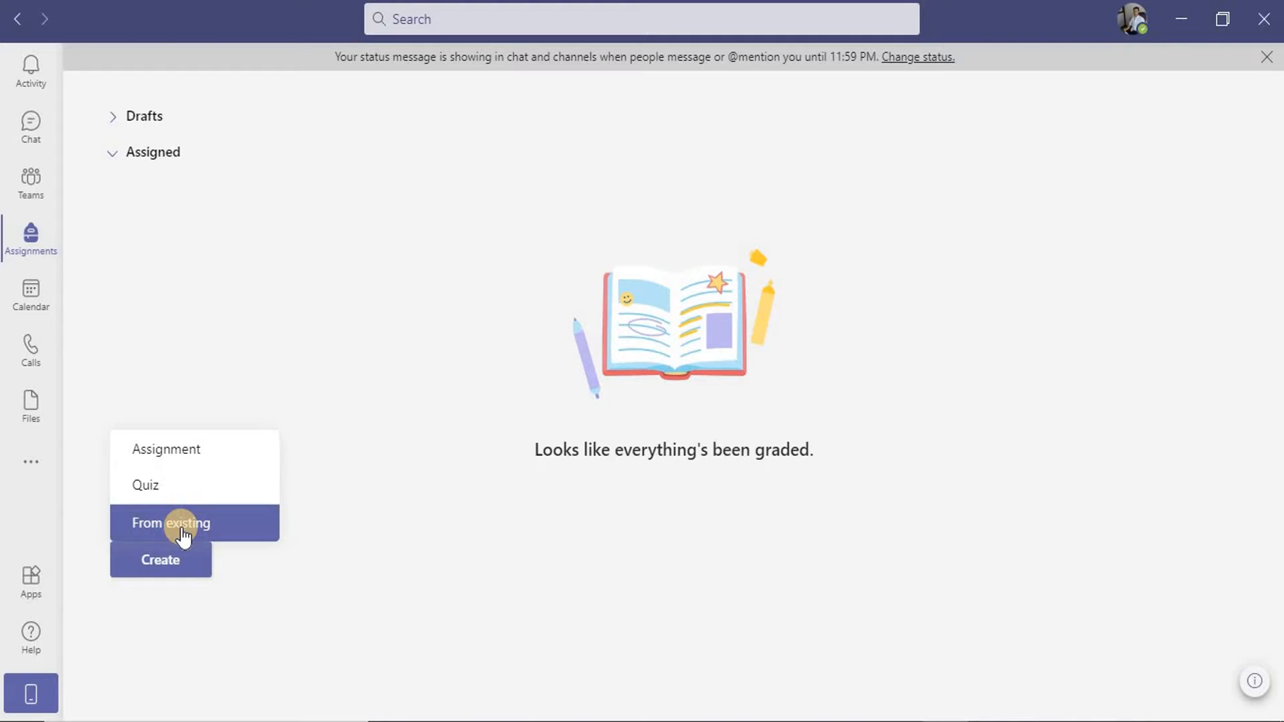
left_click(177, 449)
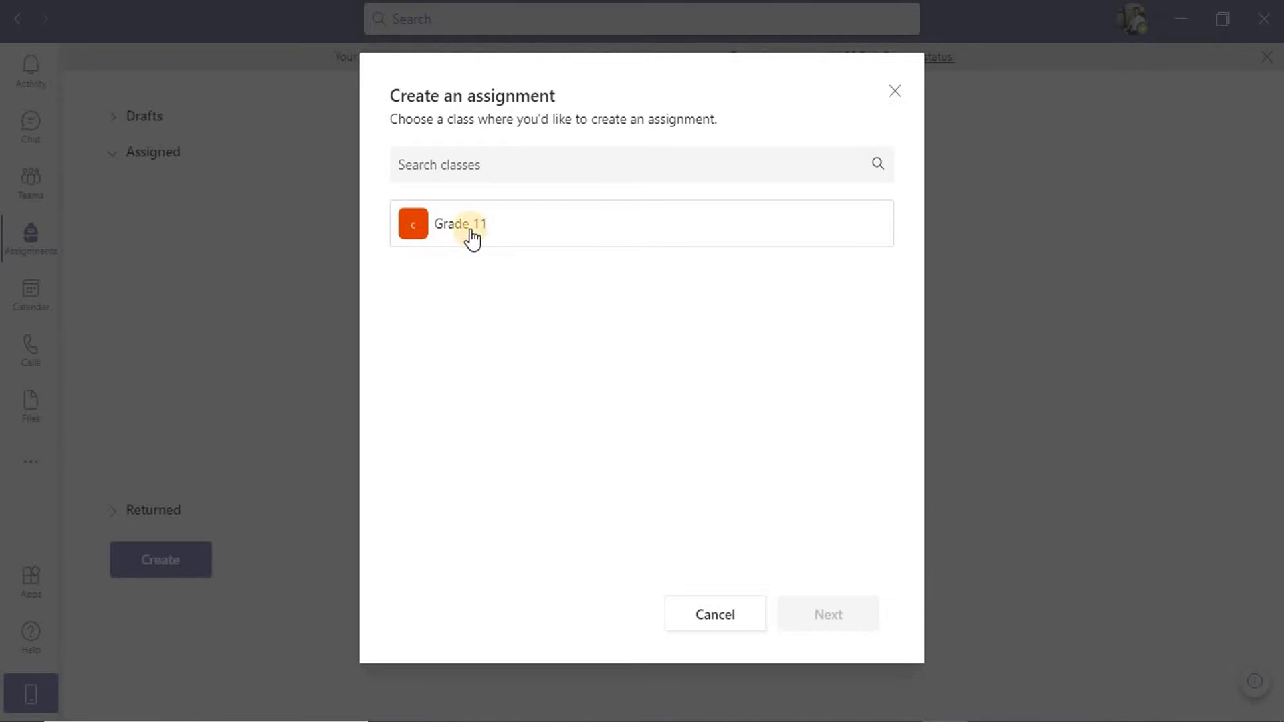
left_click(426, 233)
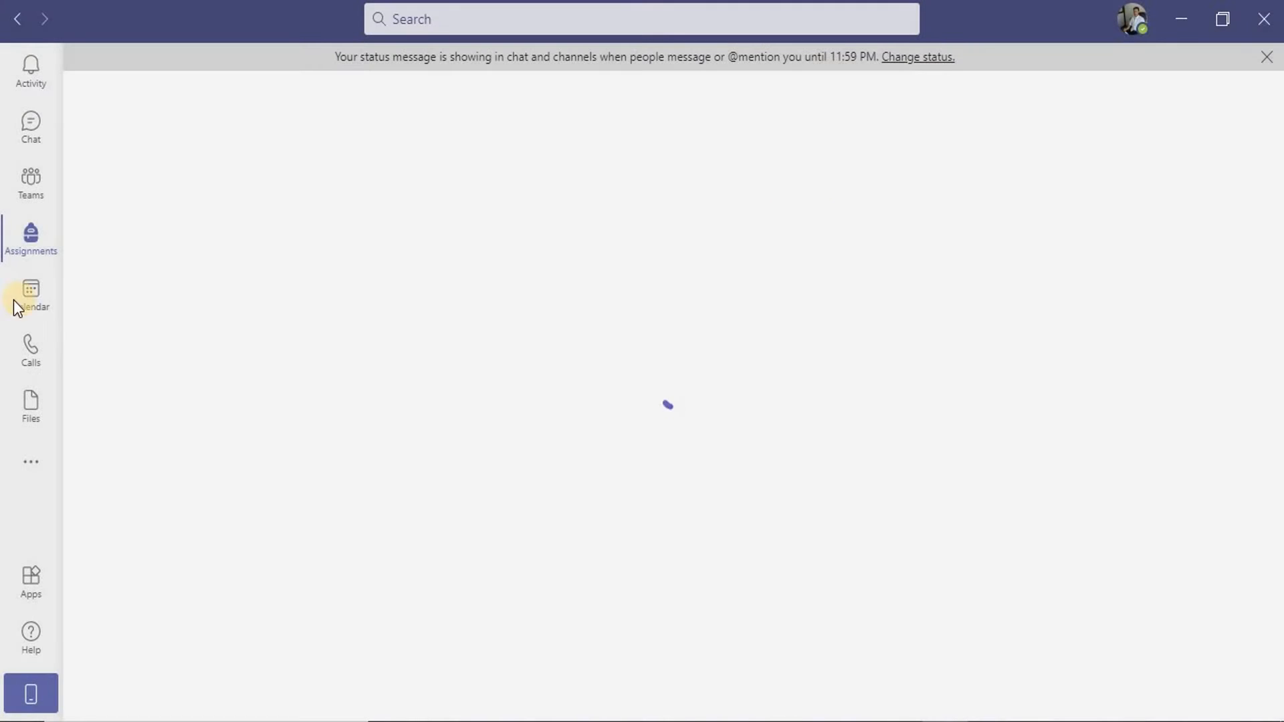
left_click(28, 244)
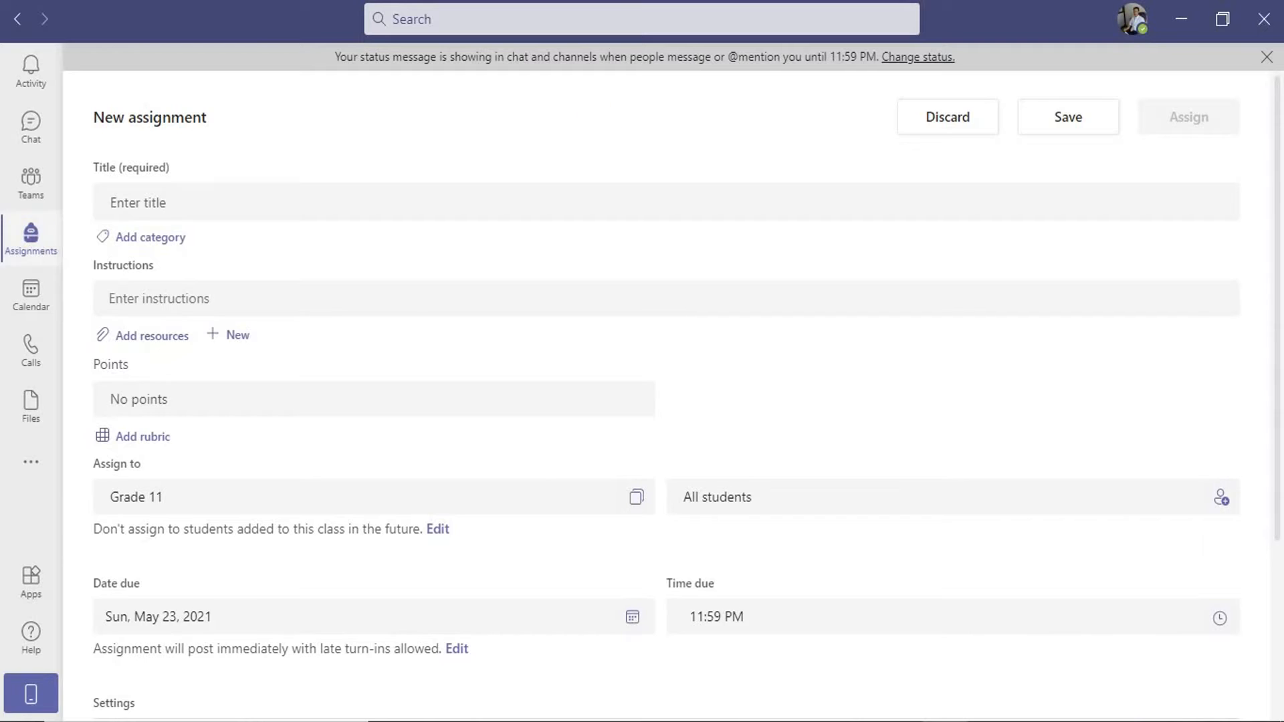
left_click(1268, 58)
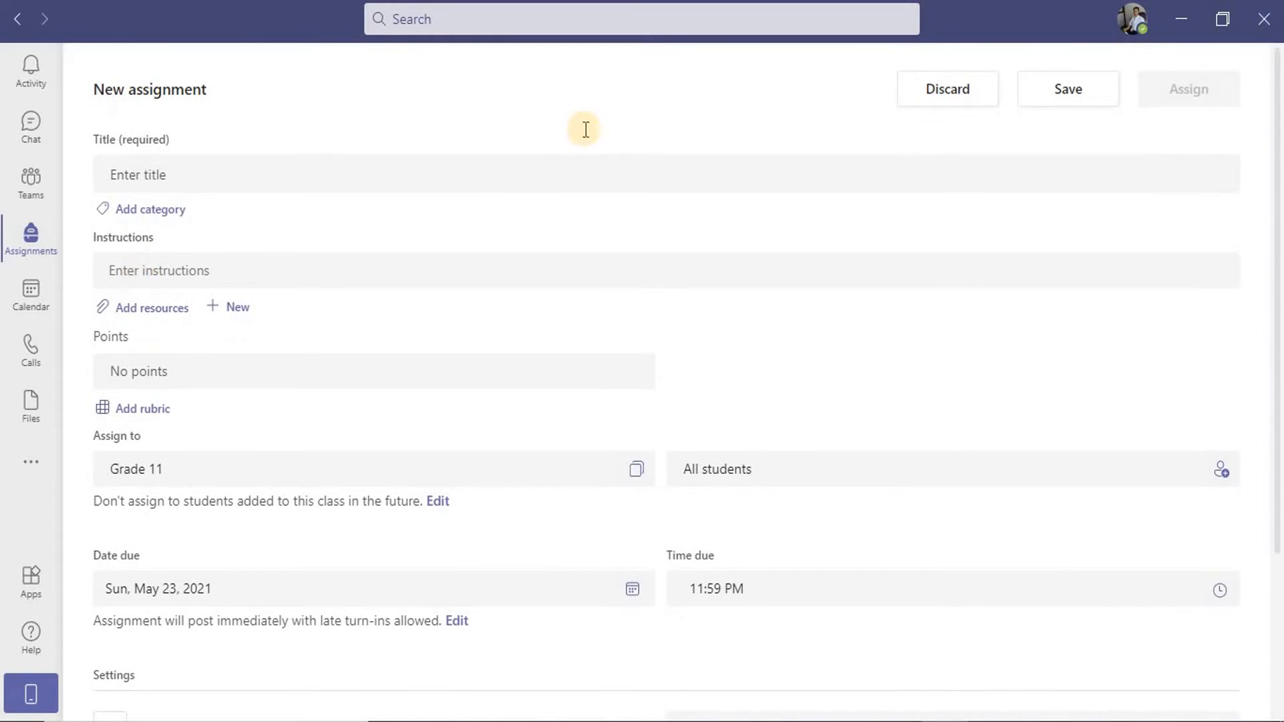
left_click(958, 102)
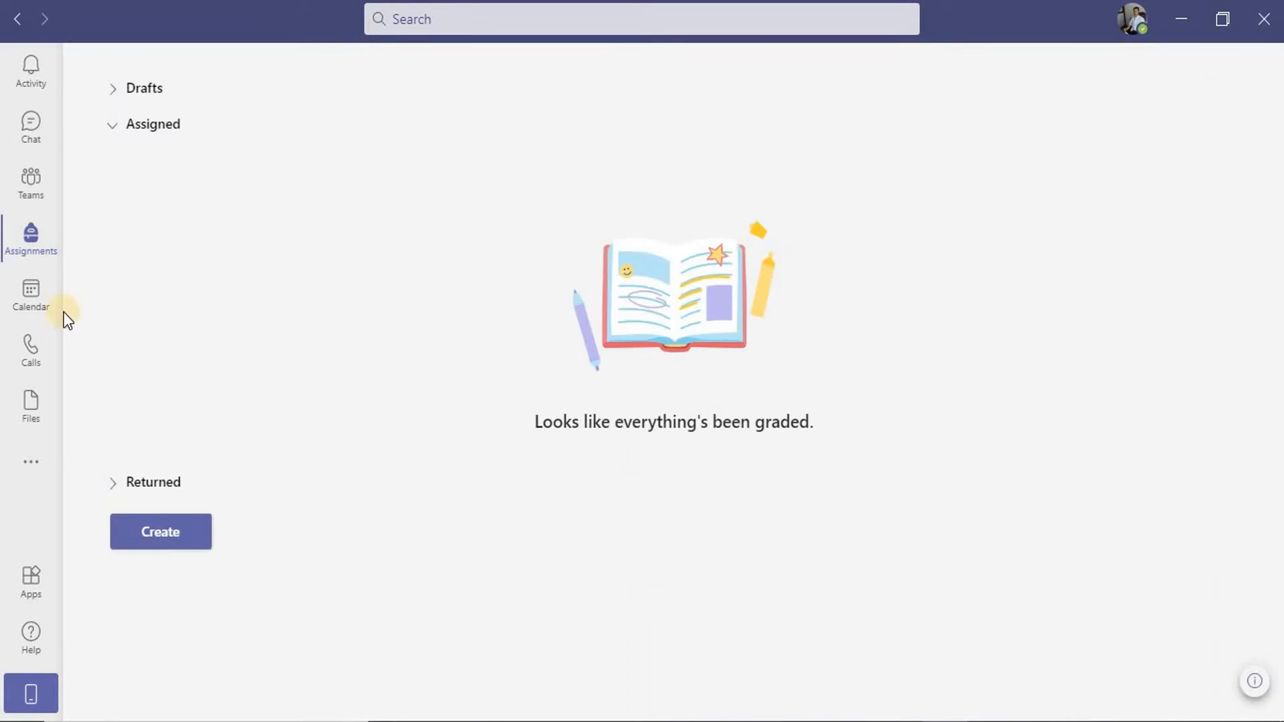
- Start a new assignment for the Grade 11 class from the assignments overview
left_click(26, 247)
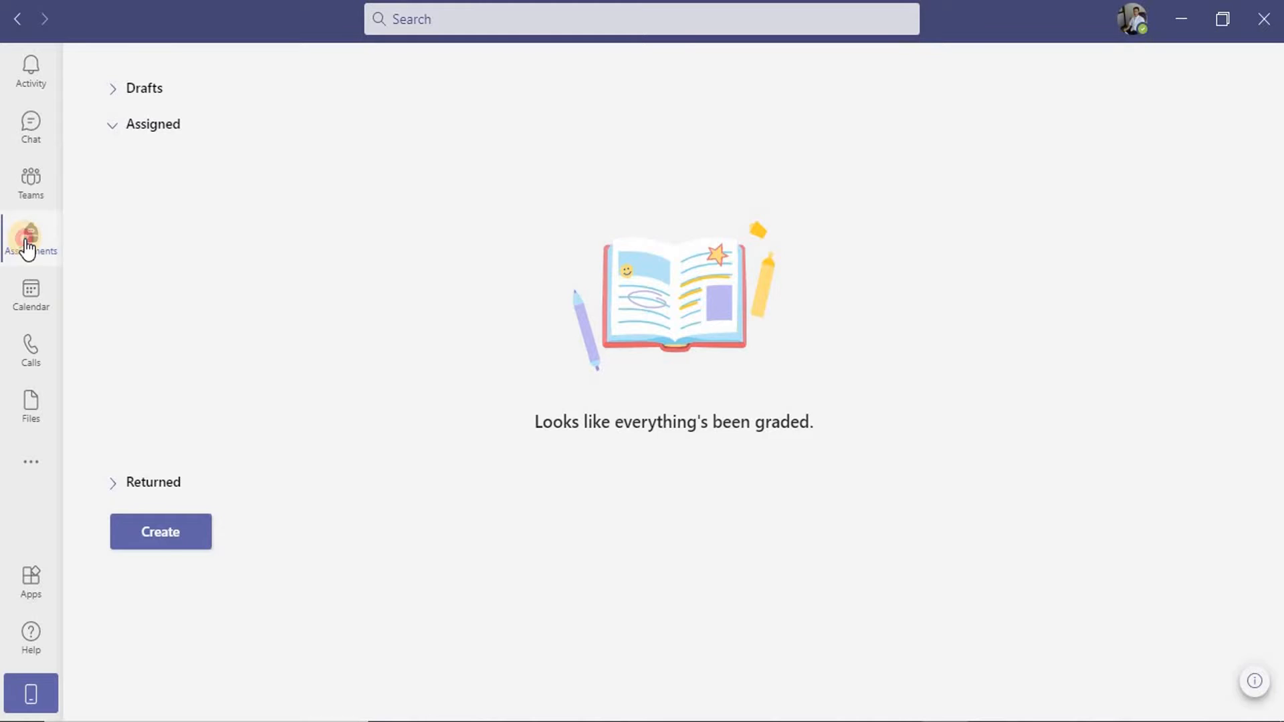
left_click(172, 536)
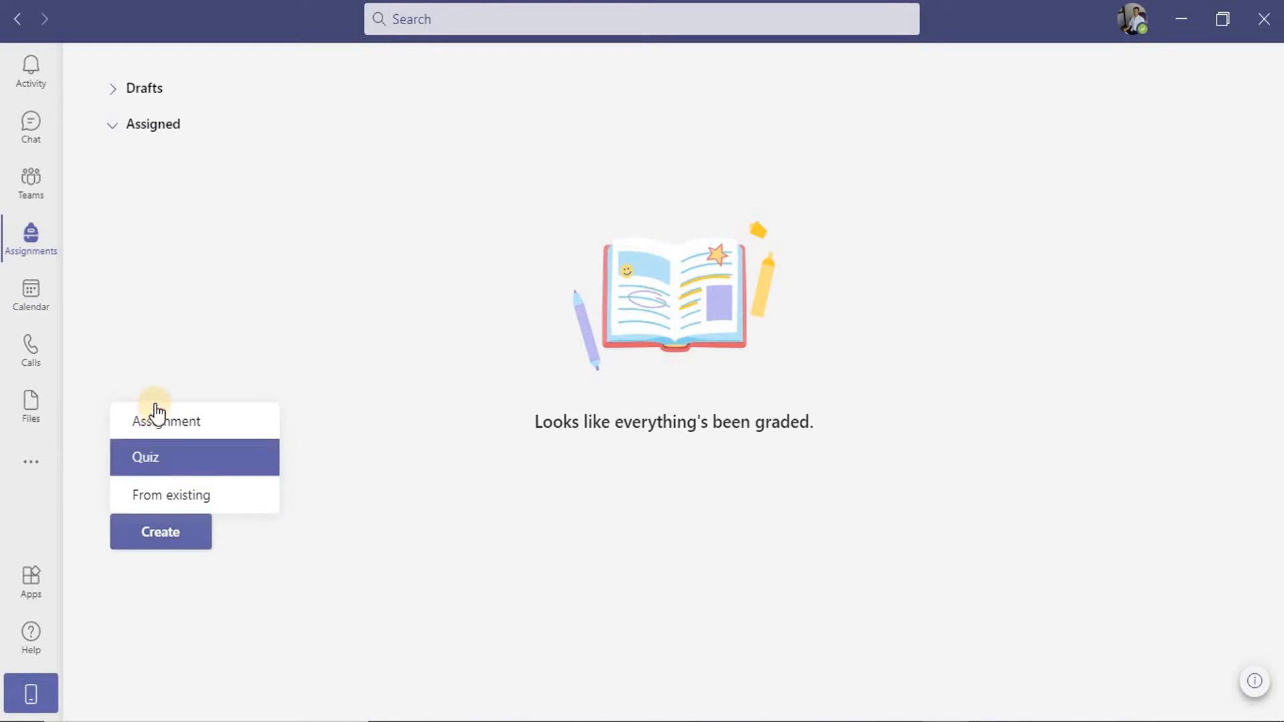
left_click(160, 421)
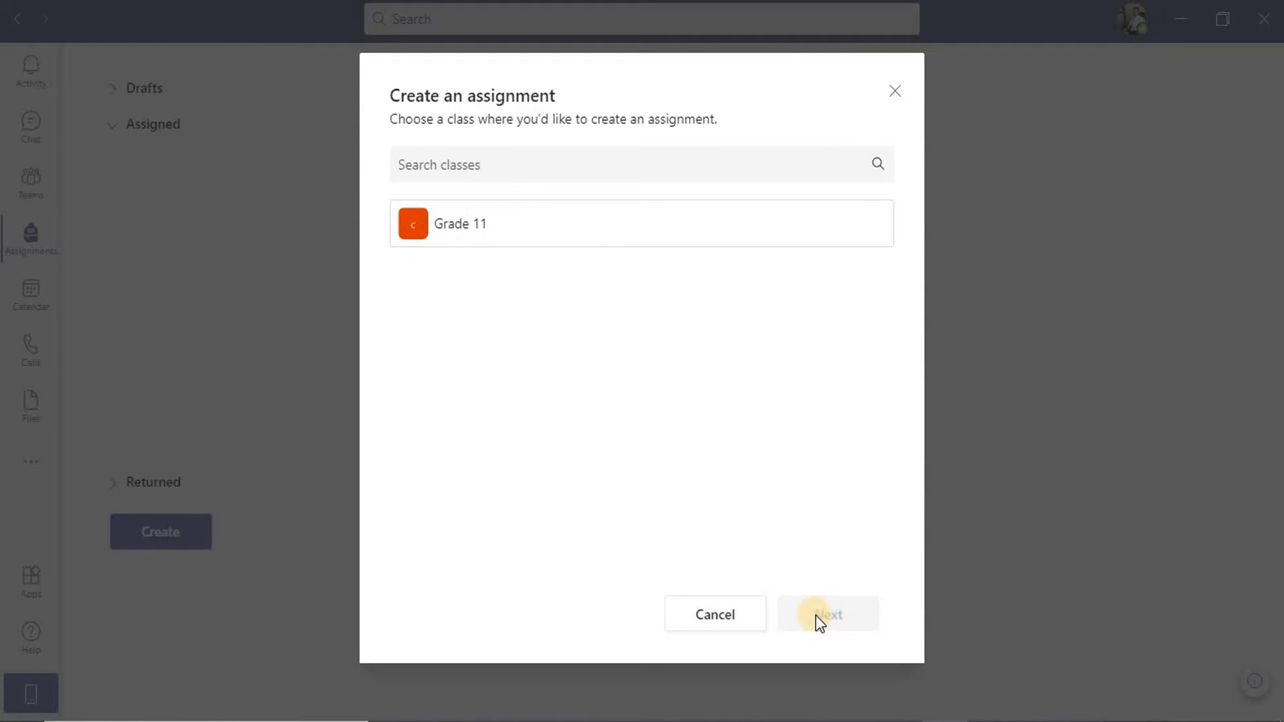
left_click(468, 235)
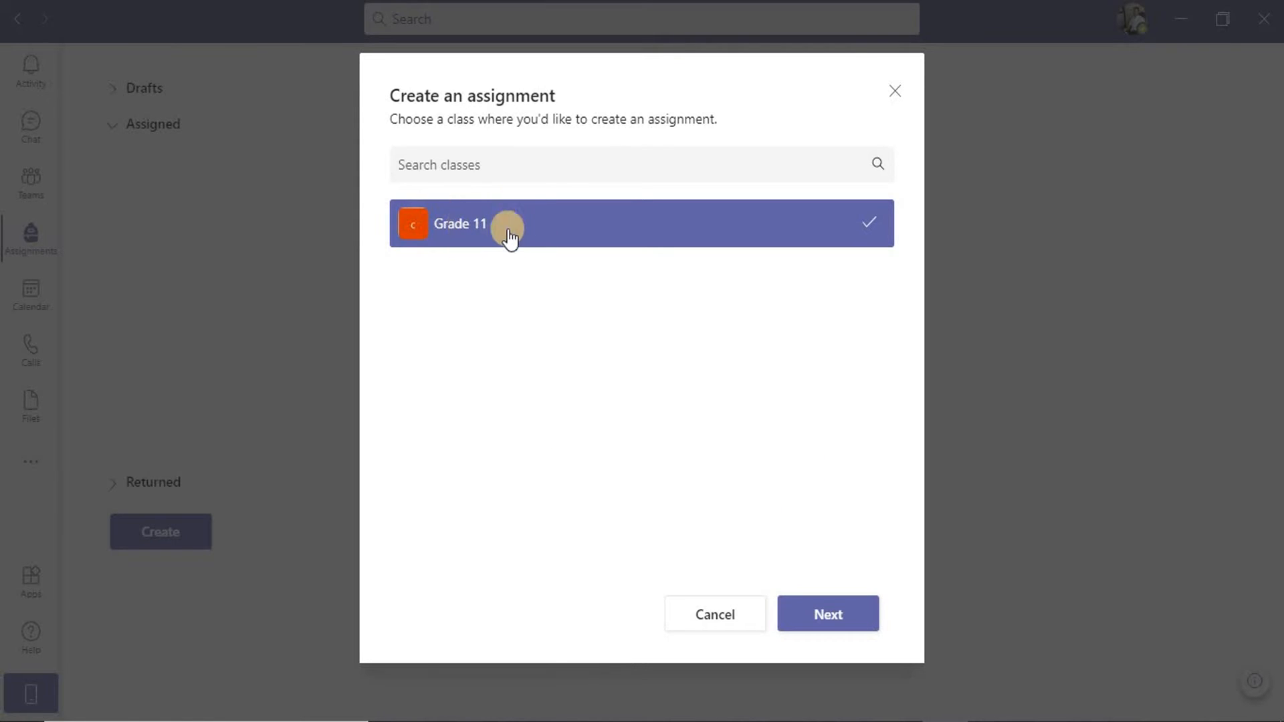
left_click(845, 625)
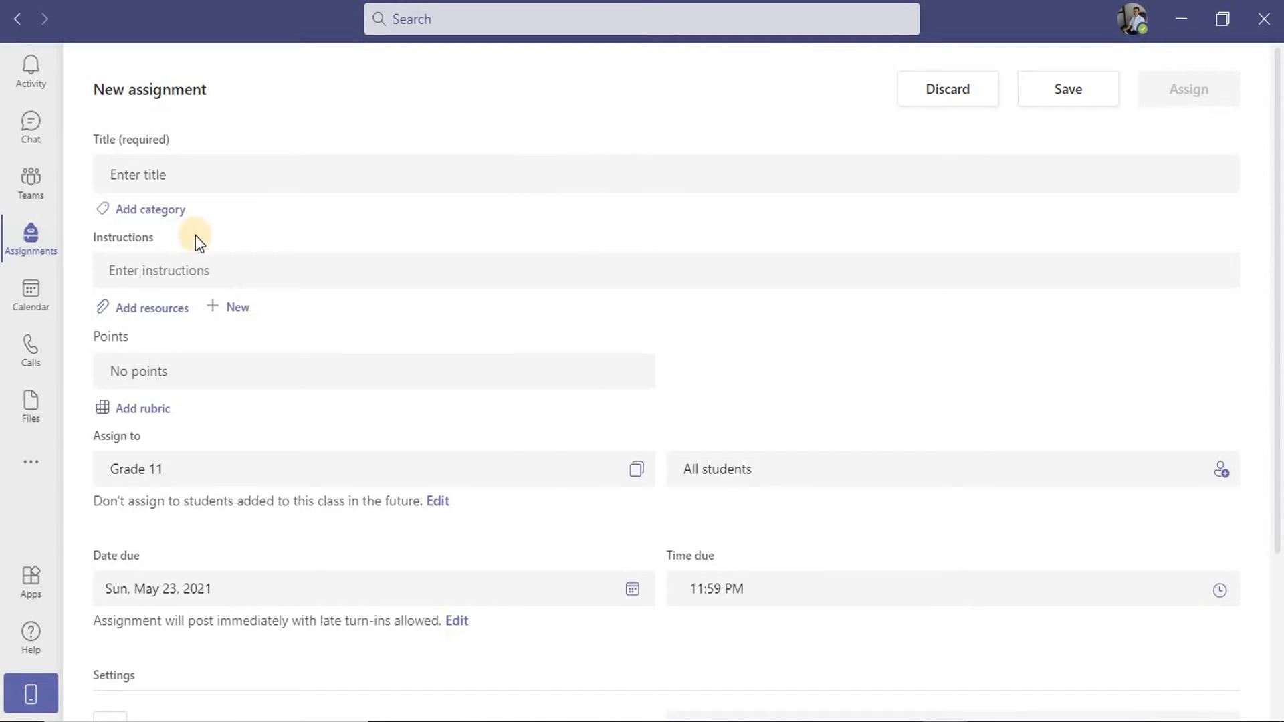
- Title the assignment "Networking" and leave its category empty
left_click(170, 174)
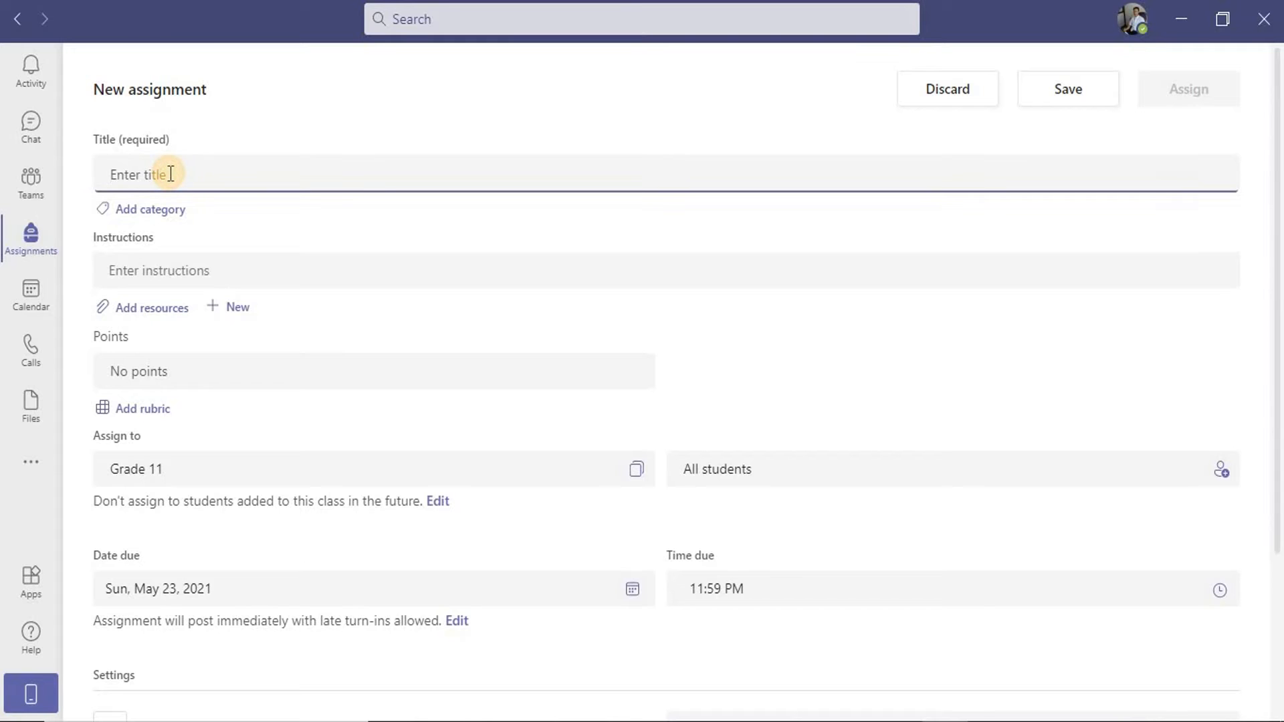
type("N")
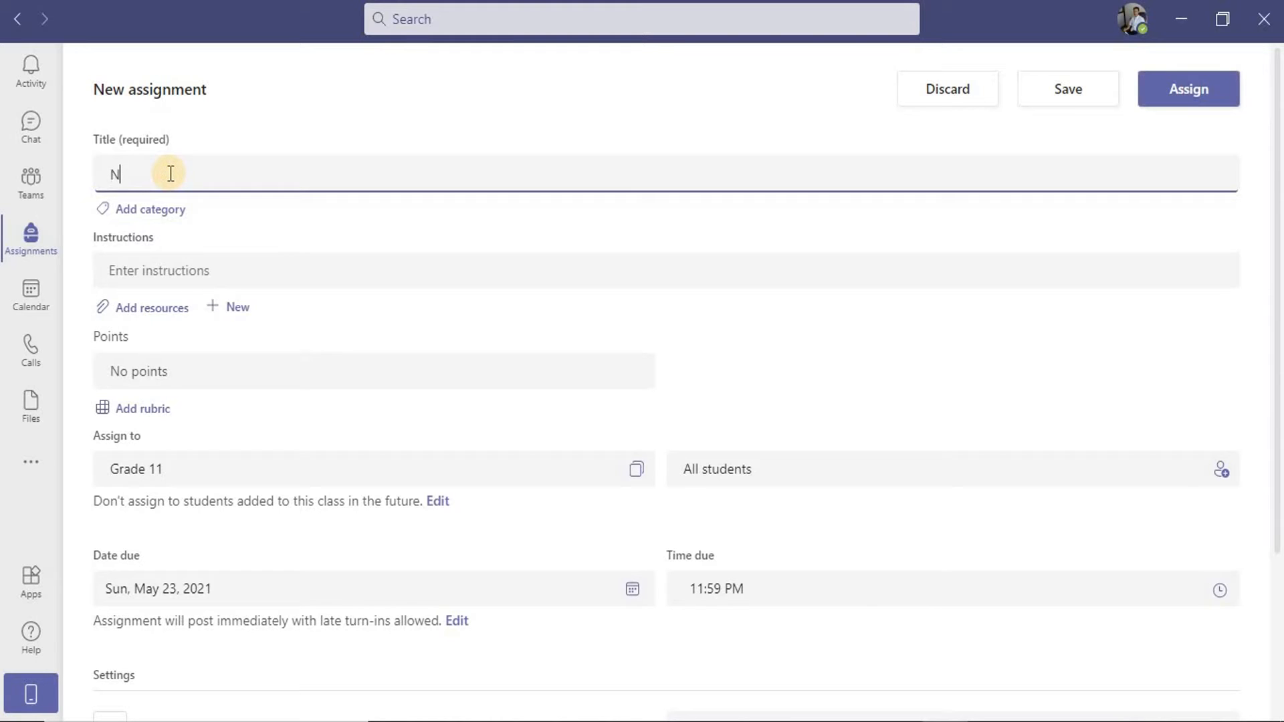
type("etworking")
left_click(166, 213)
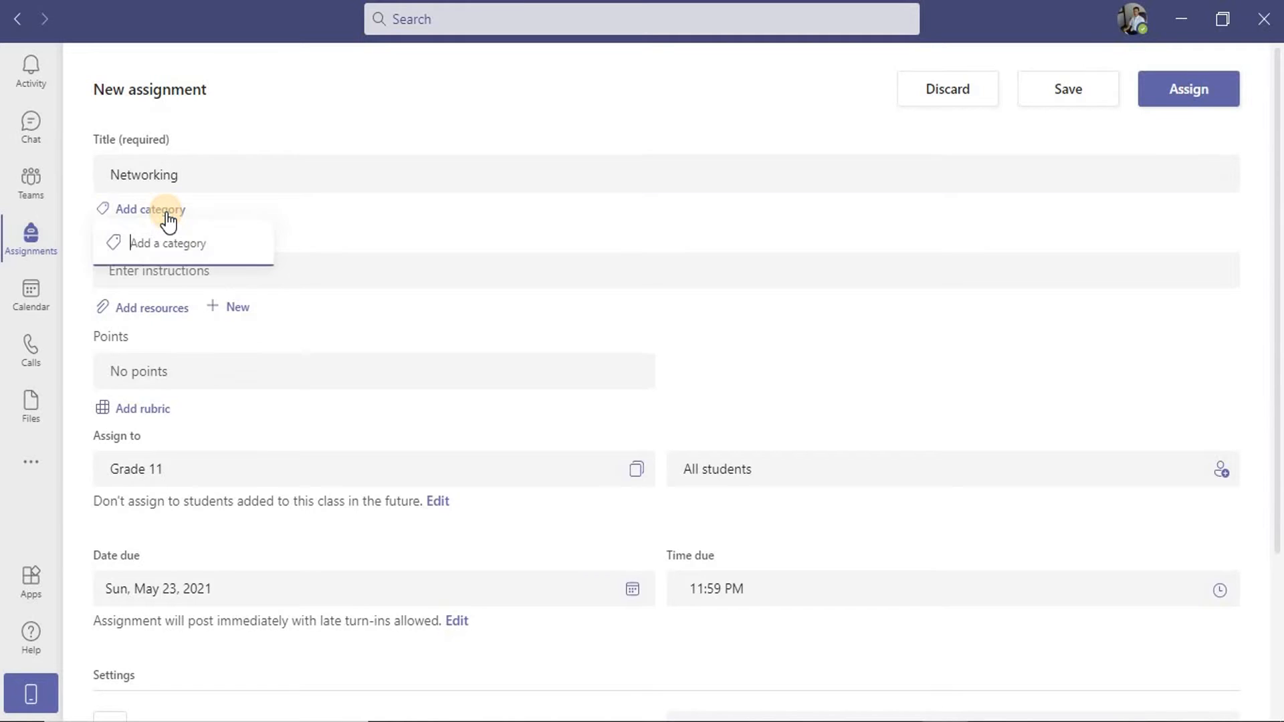
left_click(487, 268)
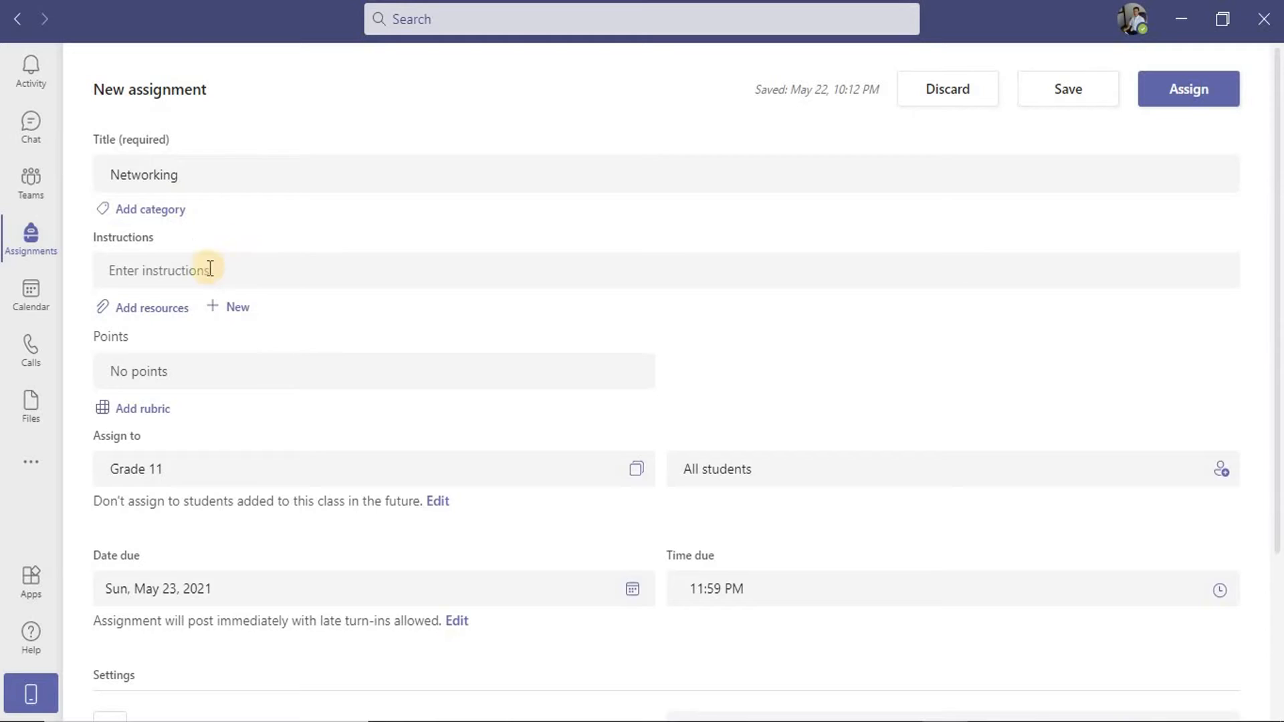
- Enter the assignment instructions "Kindly follow the protocols"
left_click(167, 268)
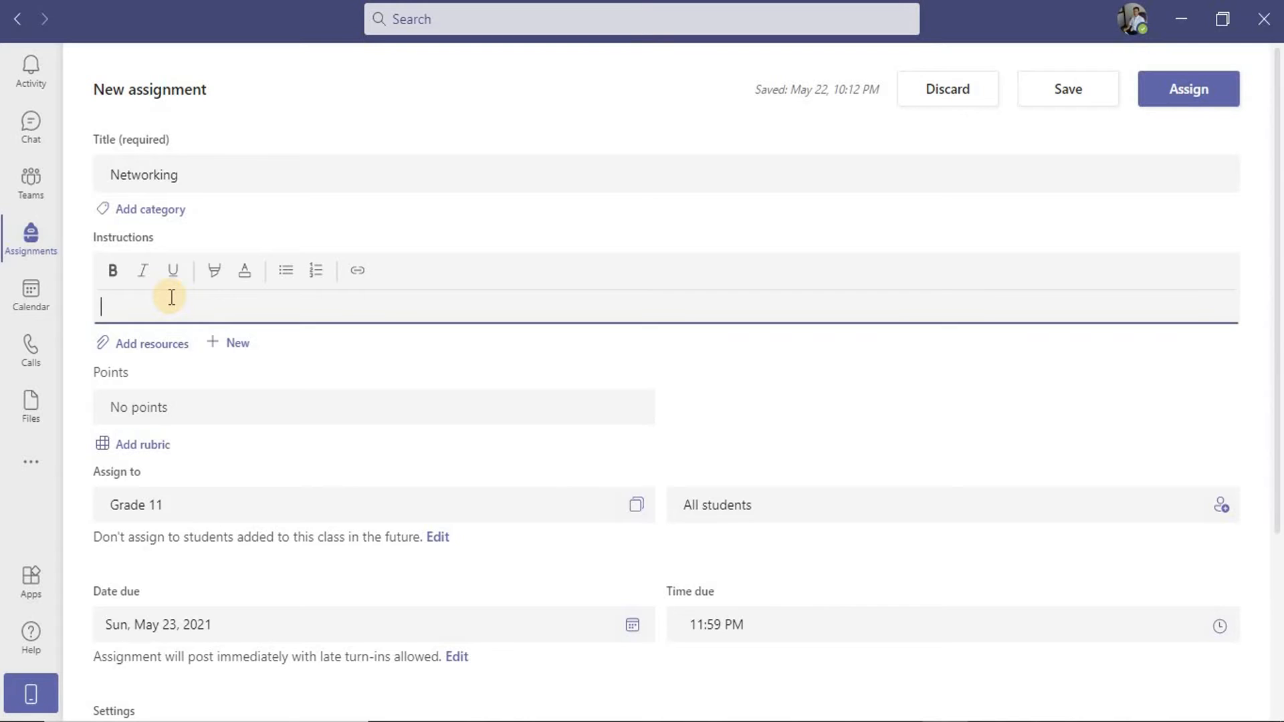
type("Kindly follow the protocols")
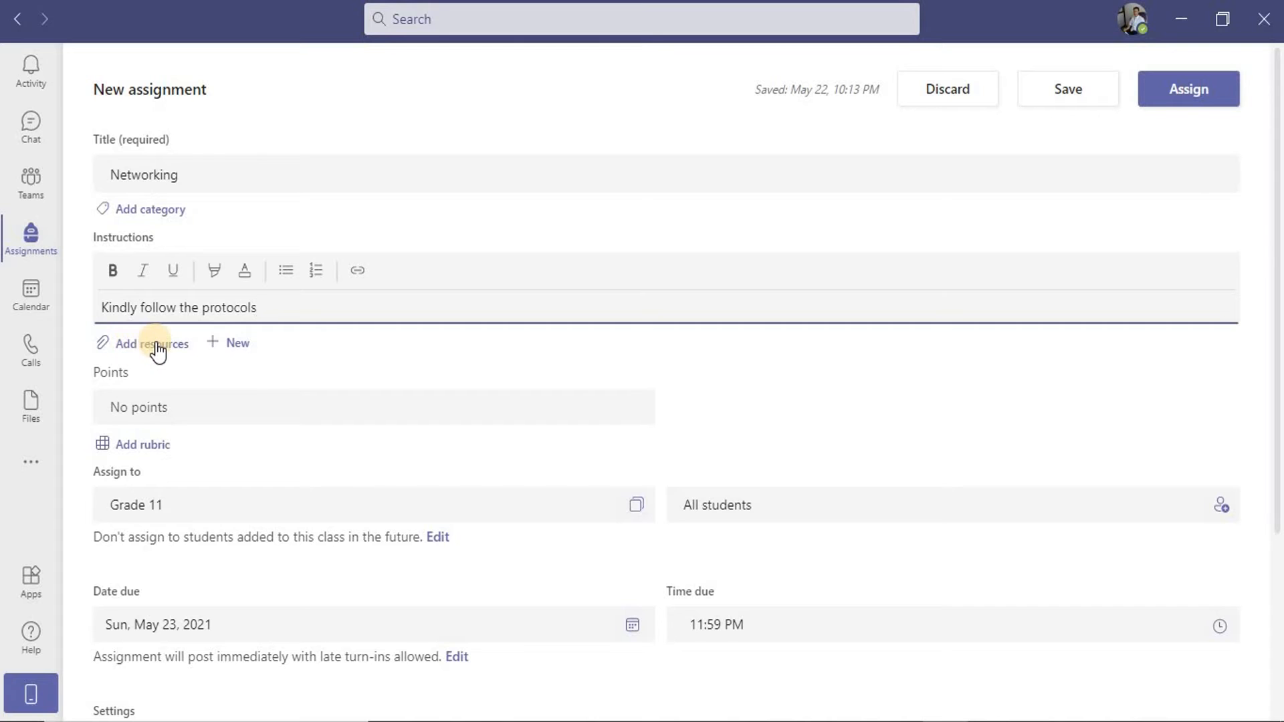
left_click(135, 344)
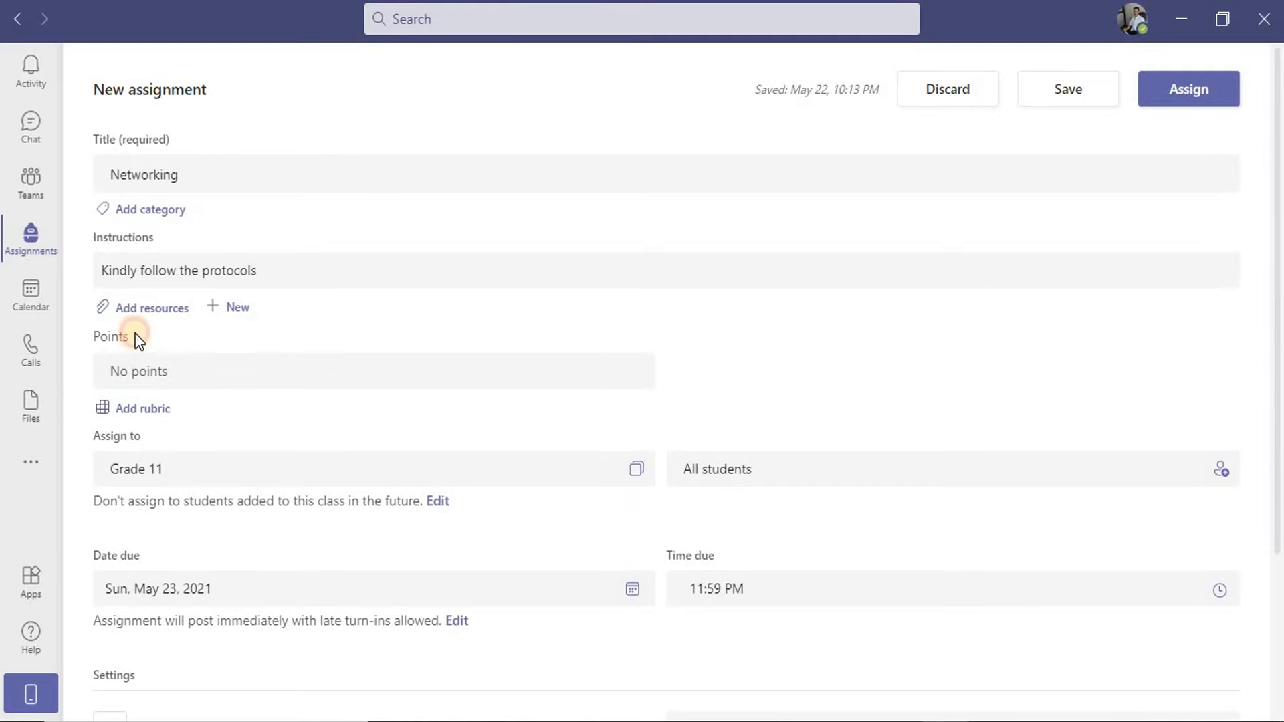
- Look through the OneDrive and Class Notebook sources for assignment resources without attaching anything
left_click(136, 312)
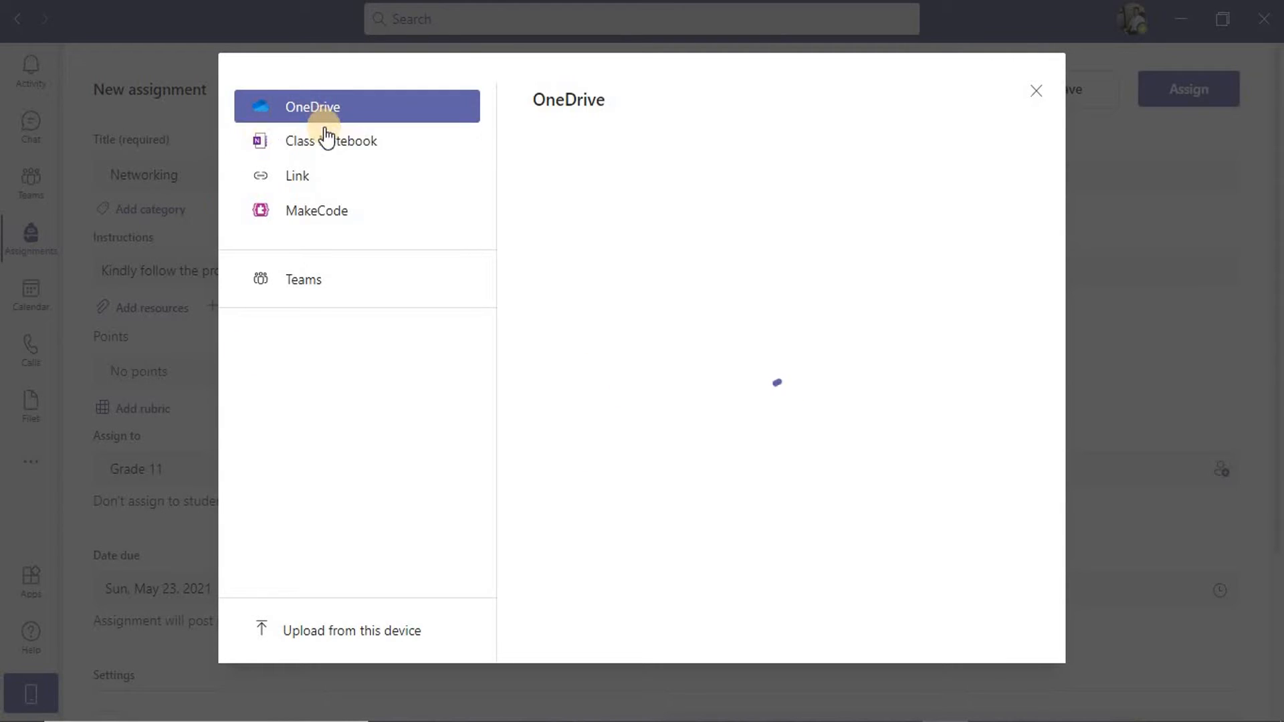
left_click(329, 113)
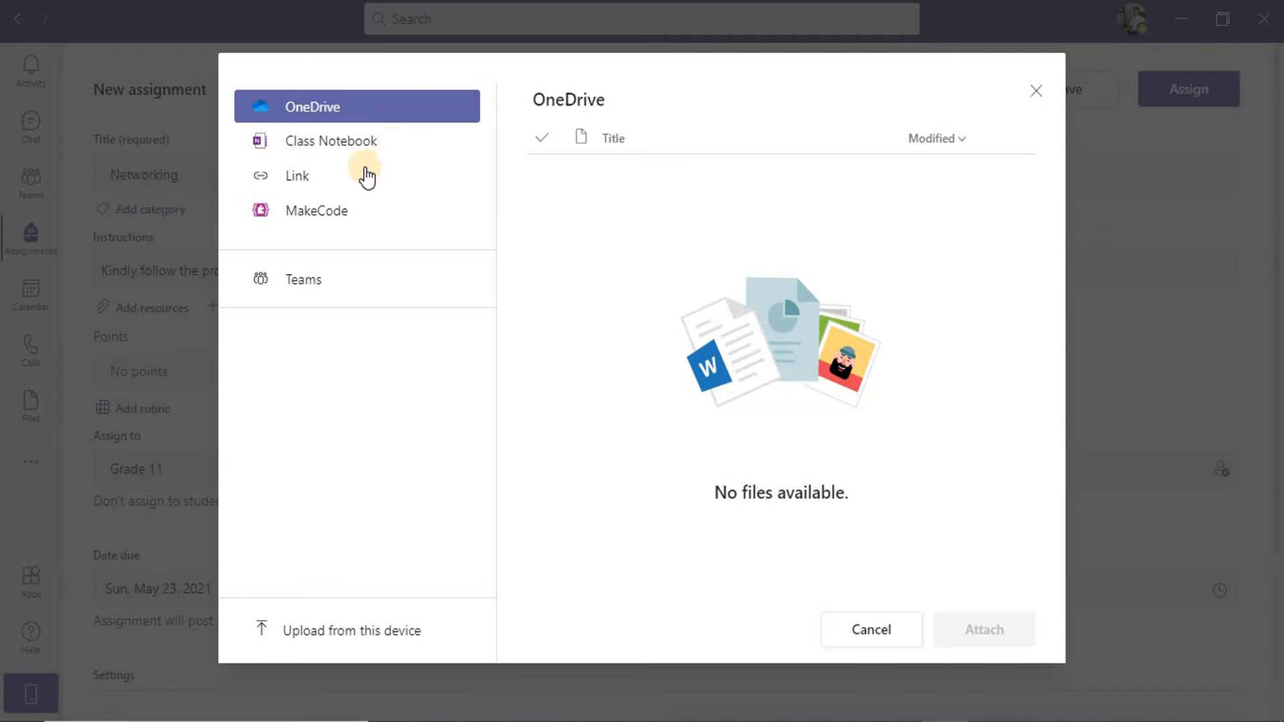
left_click(348, 150)
left_click(871, 618)
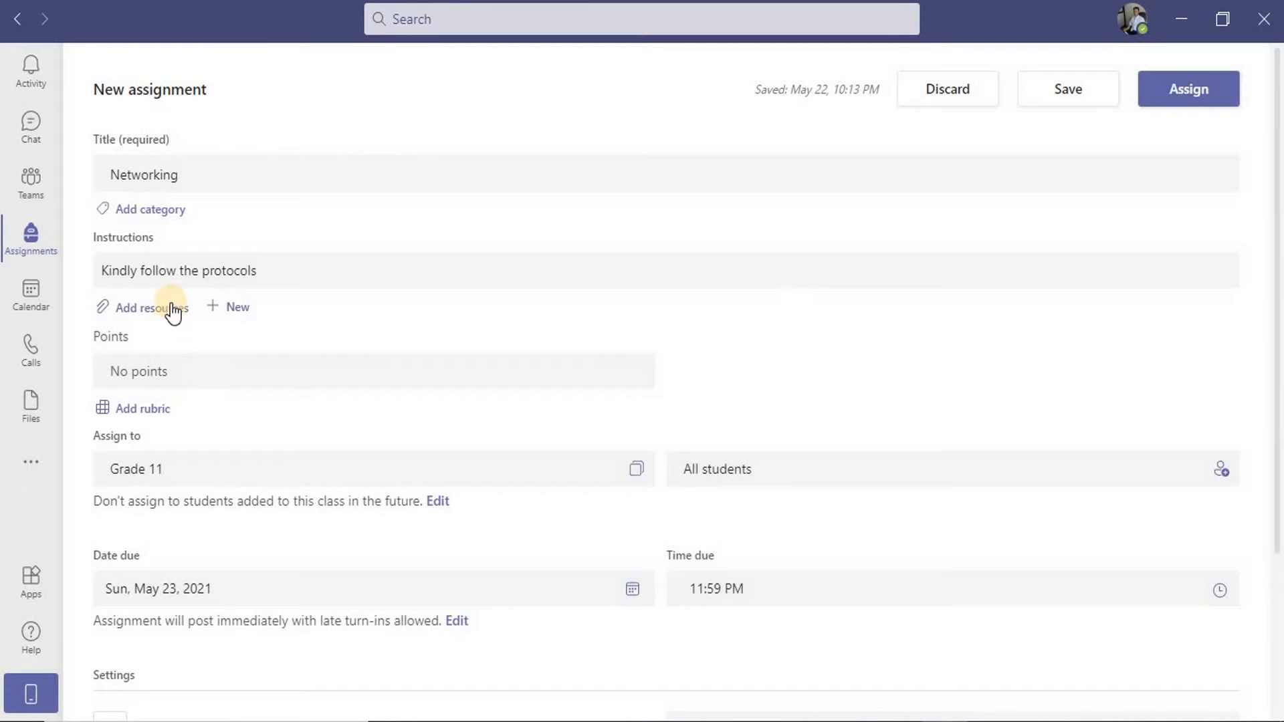
- Create a new Word document named TCP_IP as an attachment to the assignment
left_click(223, 312)
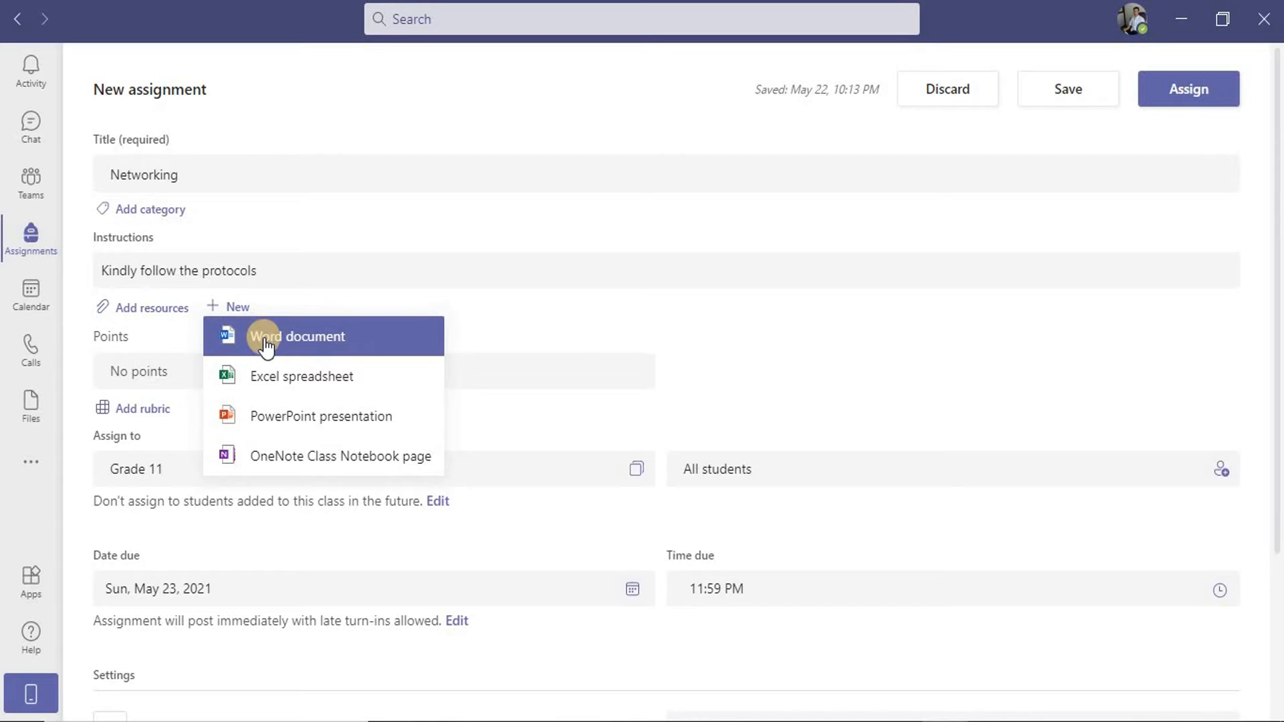
left_click(290, 341)
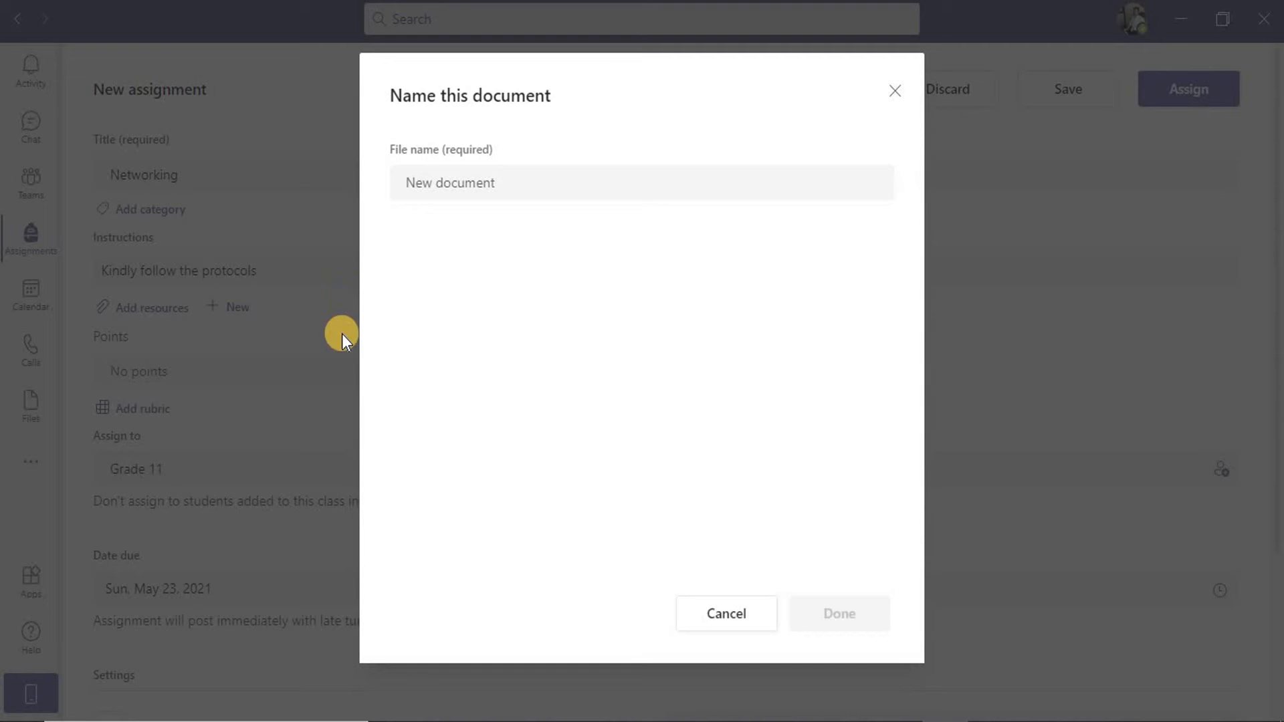
left_click(465, 181)
type("TCO")
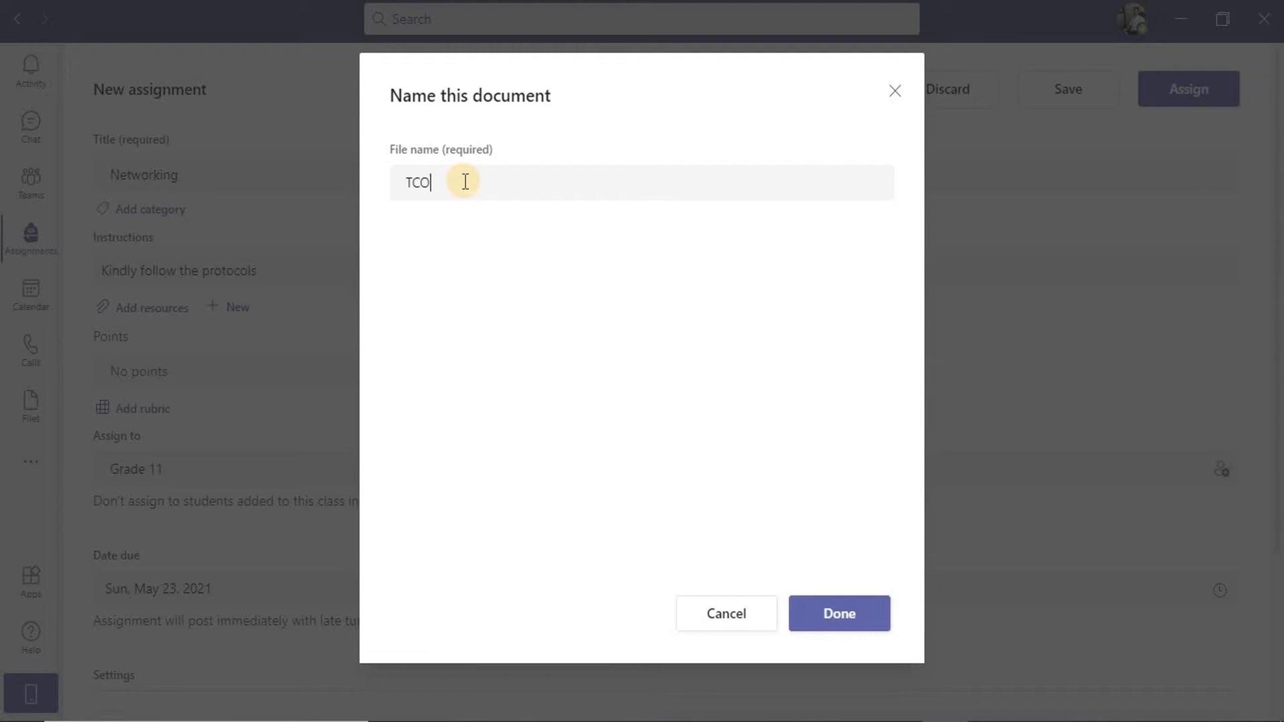
key("BackSpace")
type("P?IP")
key("BackSpace")
type("_")
left_click(832, 611)
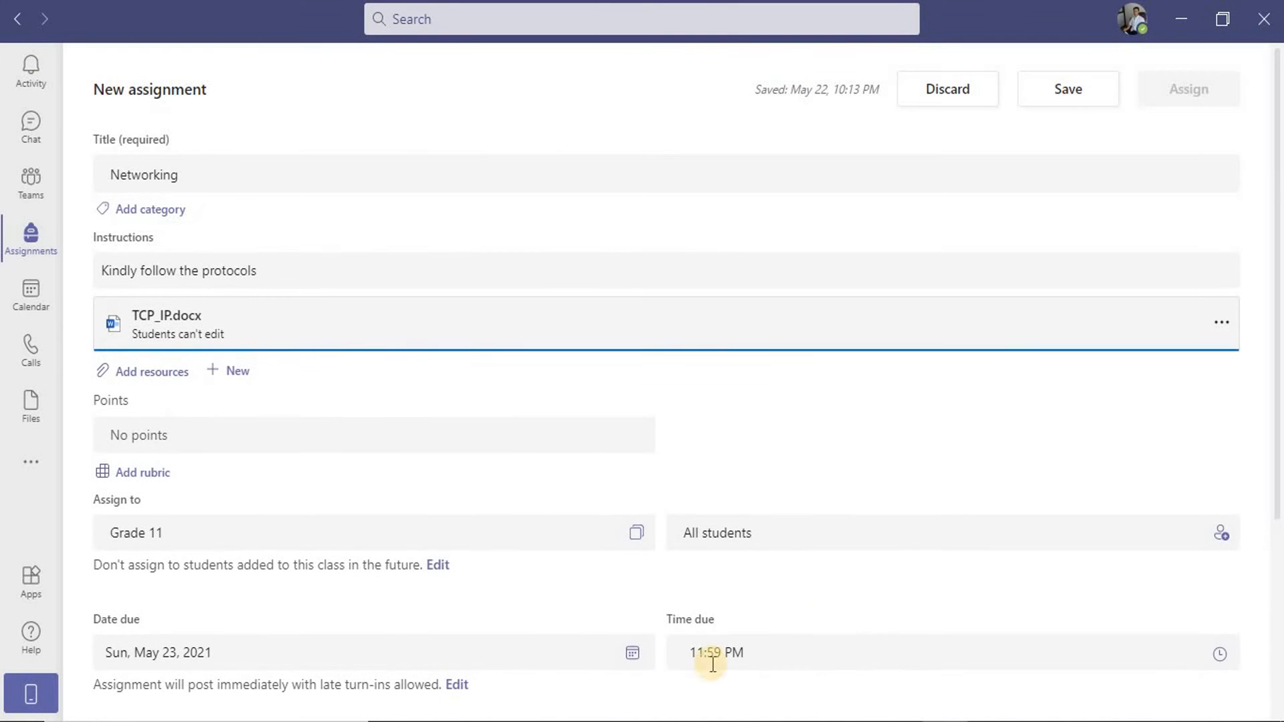
- Preview the attached TCP_IP.docx, close it, and set its permission to "Students edit their own copy"
left_click(183, 327)
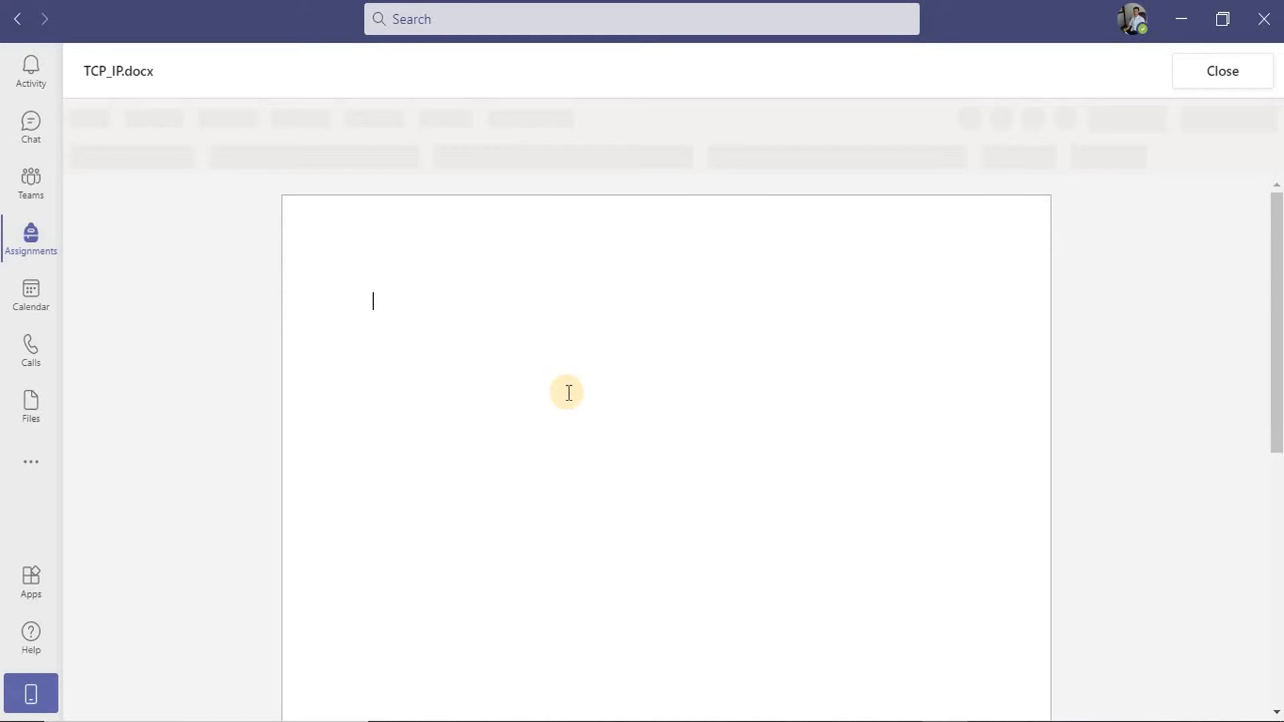
left_click(1209, 86)
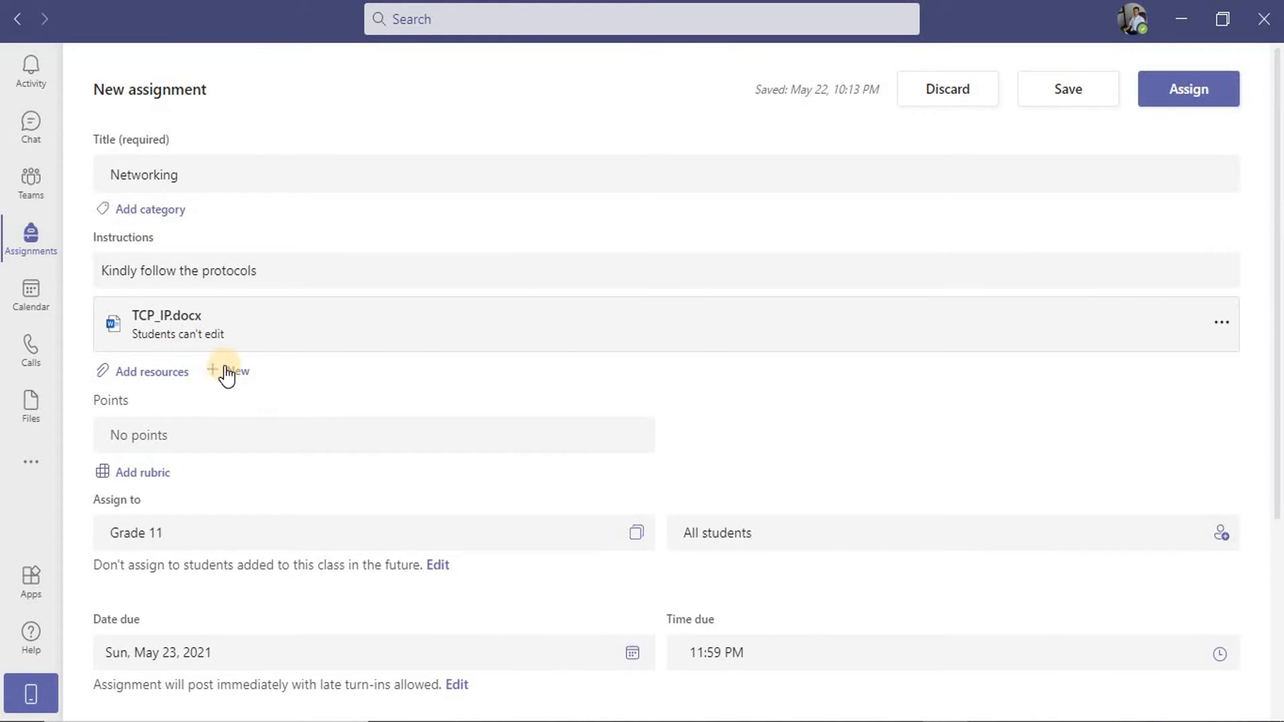
left_click(1222, 324)
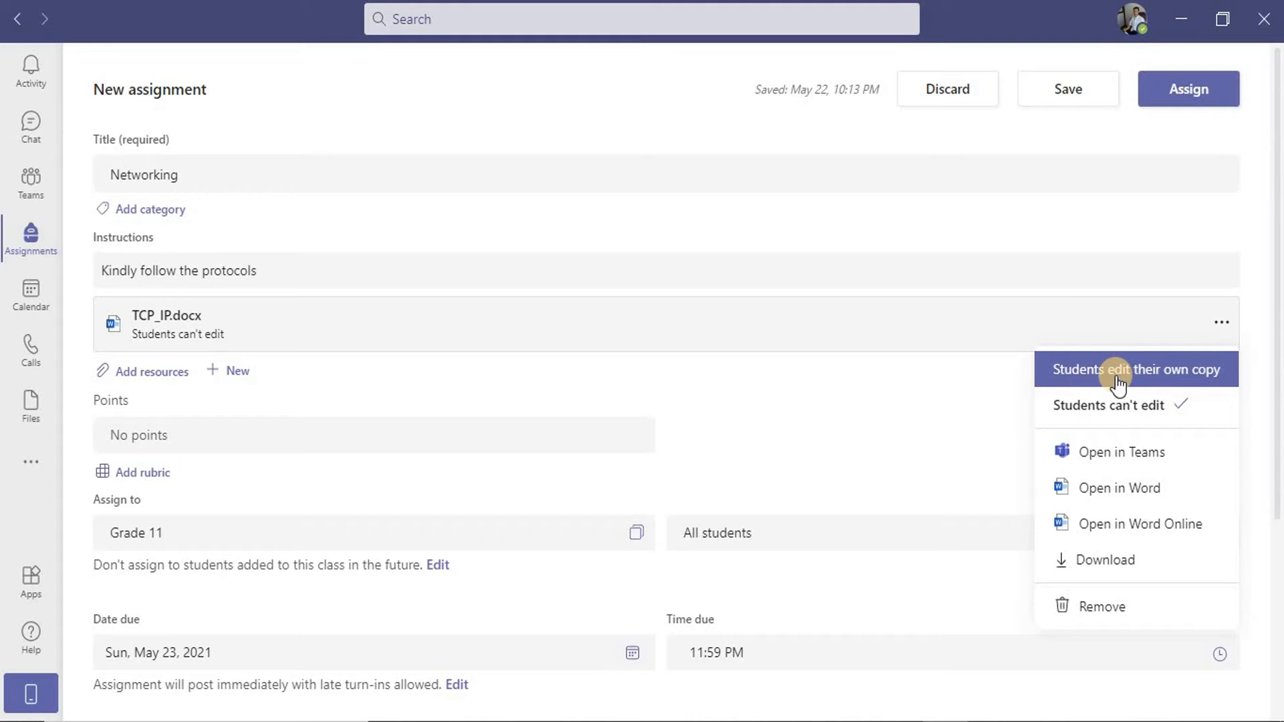
left_click(1171, 372)
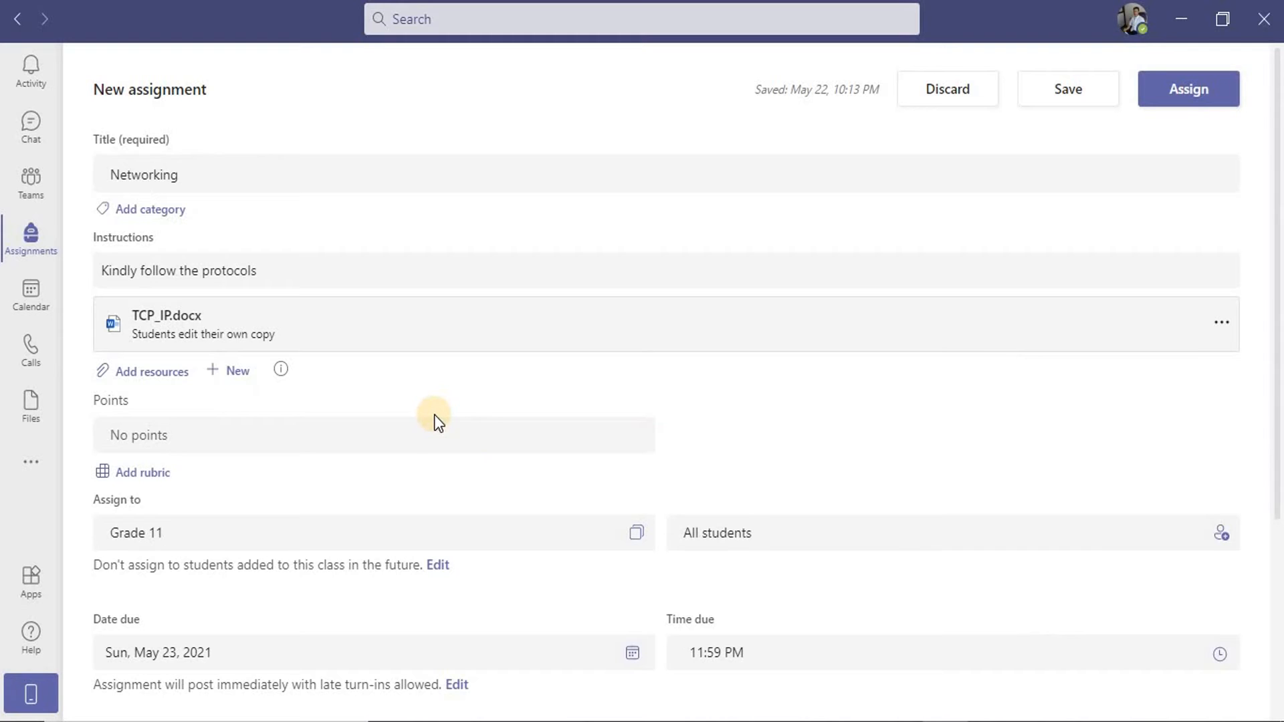
left_click(193, 431)
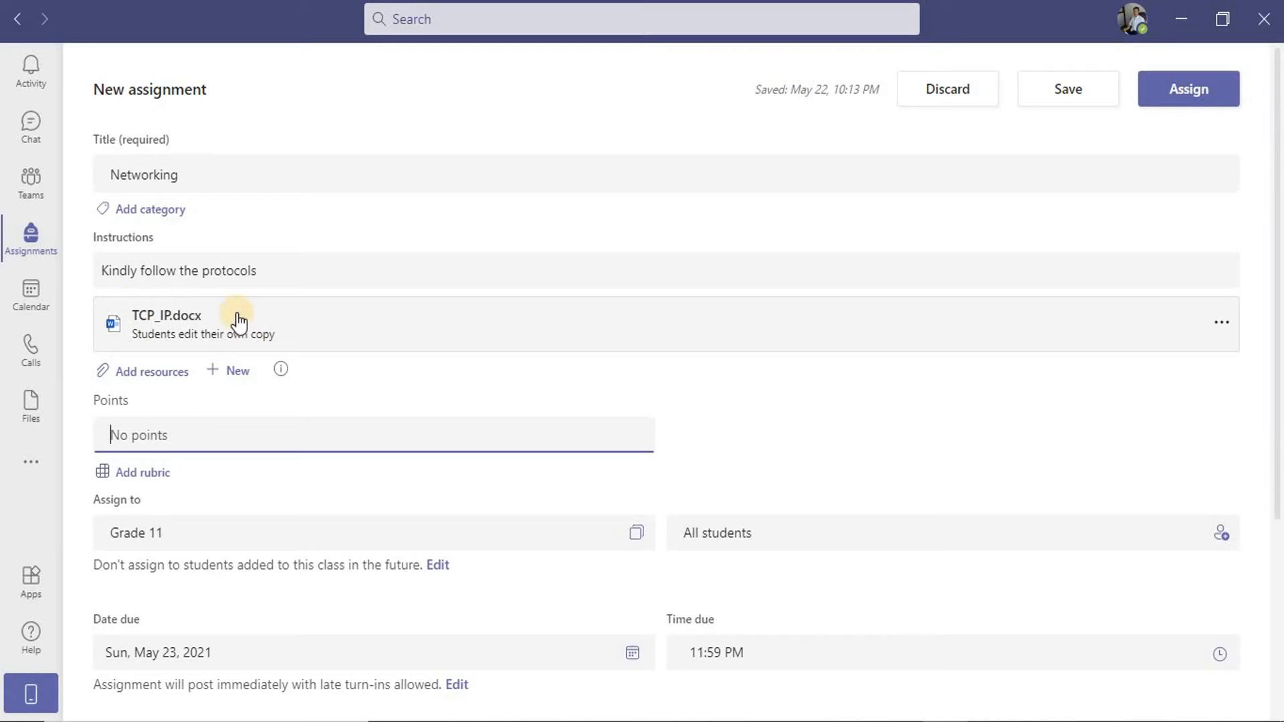
- Open the attached TCP_IP.docx and write "Answere the following:" followed by separate lines for Q1 and Q2
left_click(191, 332)
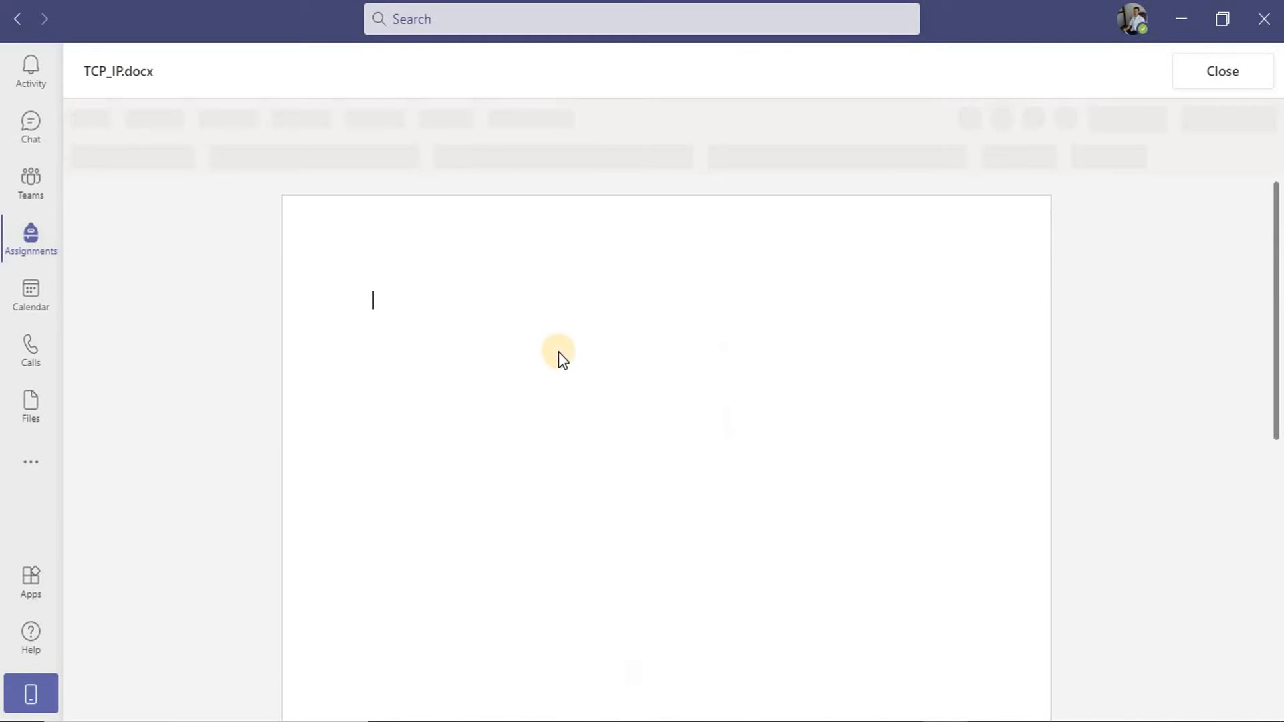
left_click(399, 304)
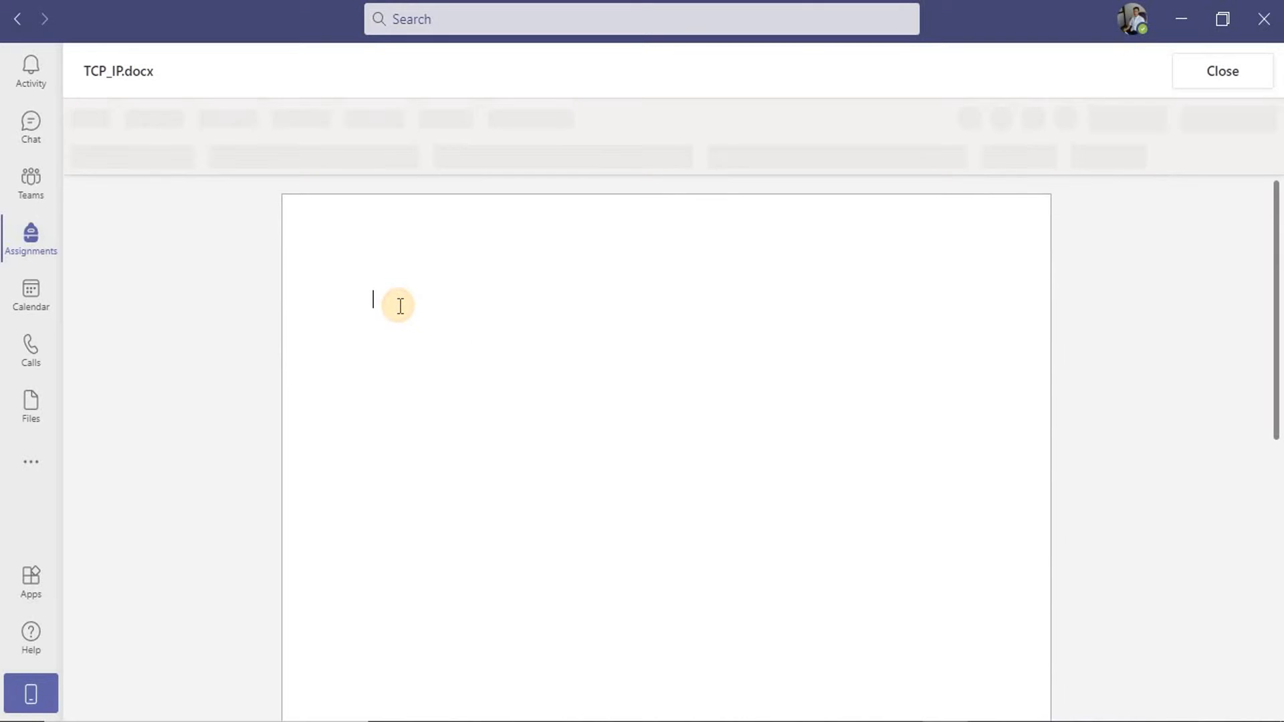
type("Answere the ")
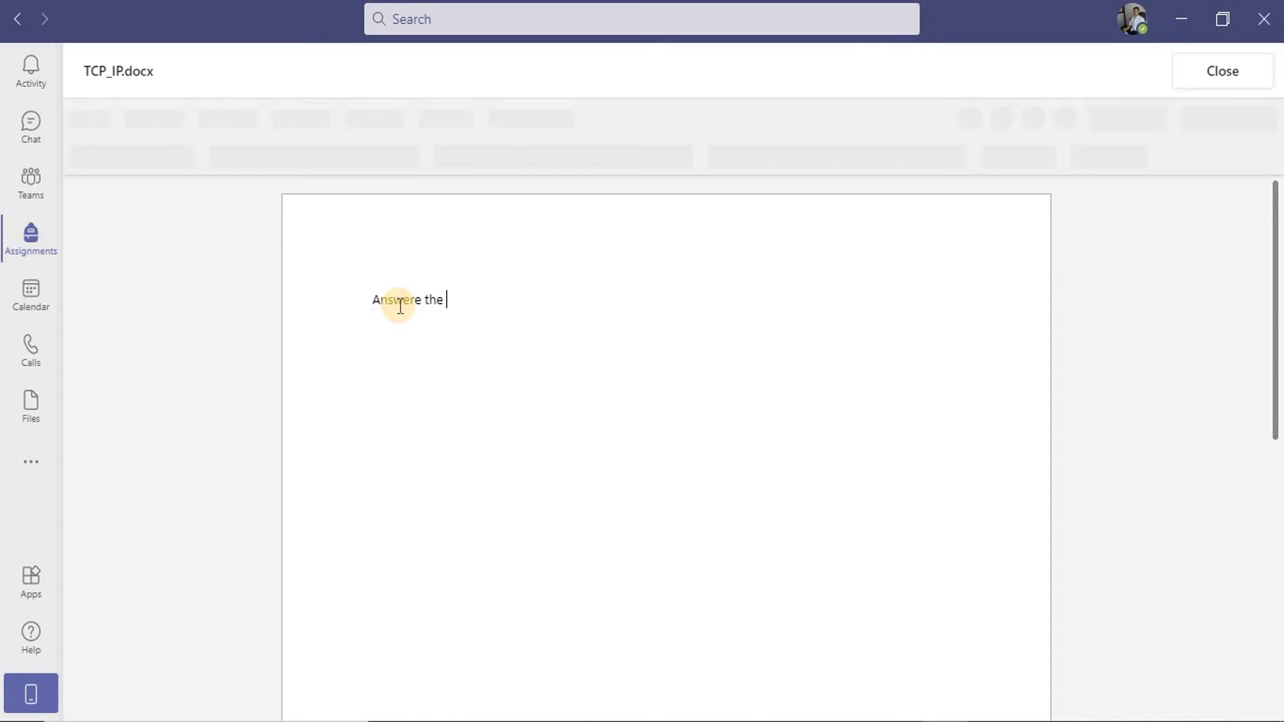
type("following:")
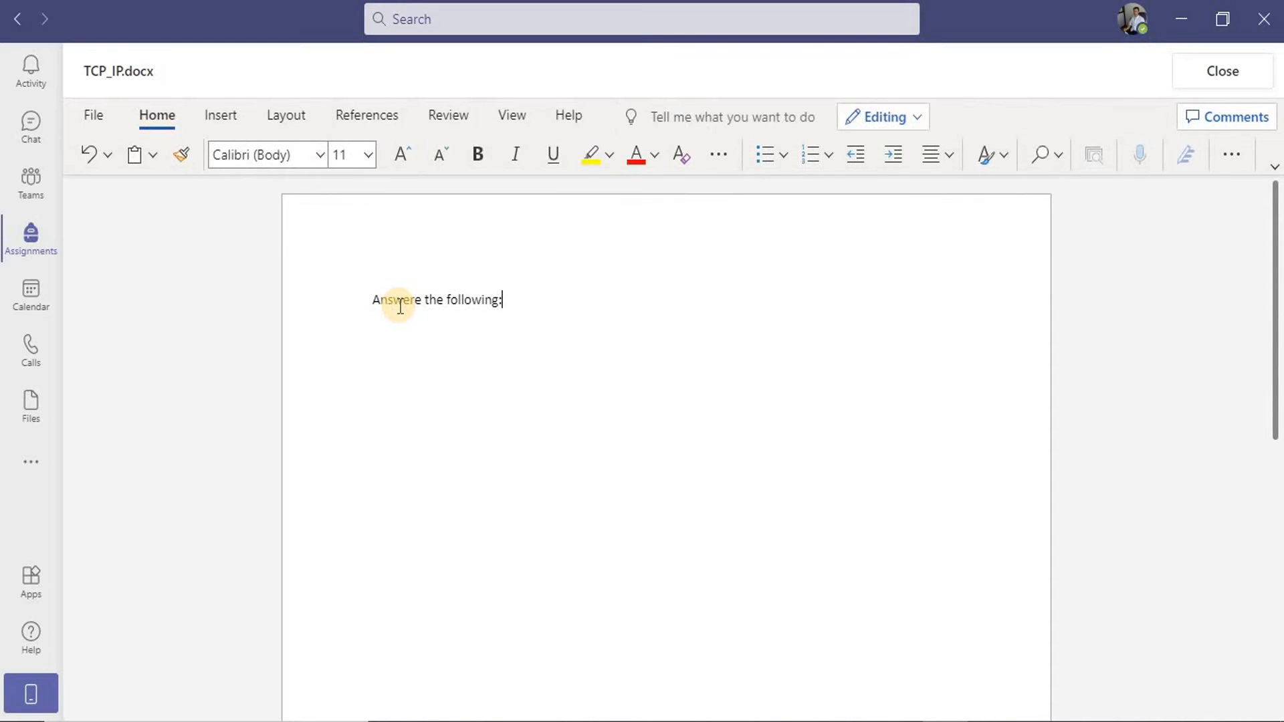
key("Return")
type("Q1")
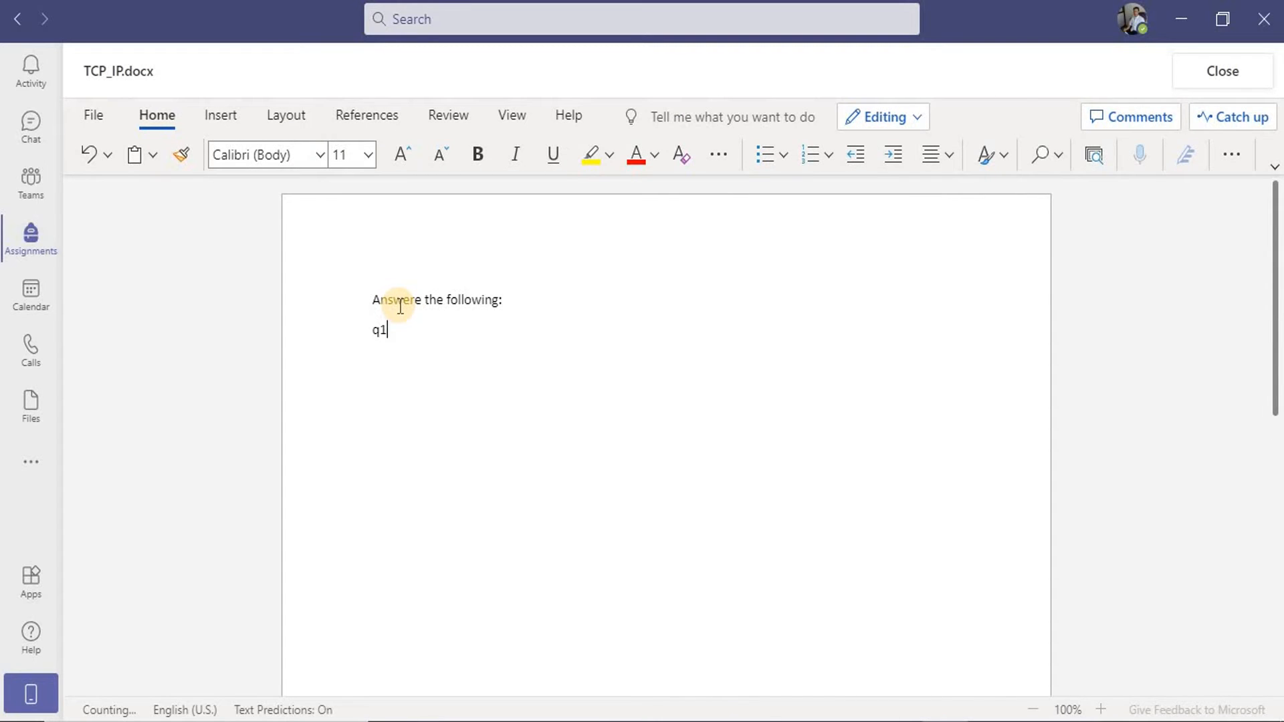
key("Return")
type("q2")
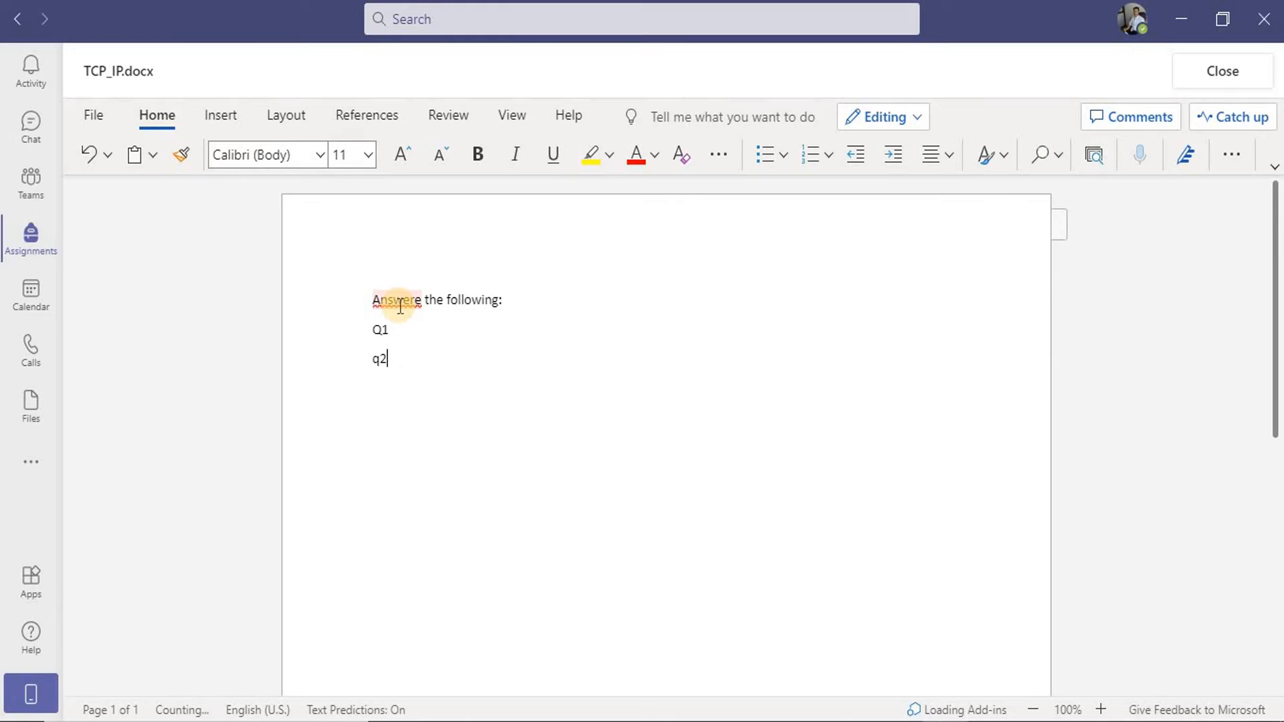
key("Return")
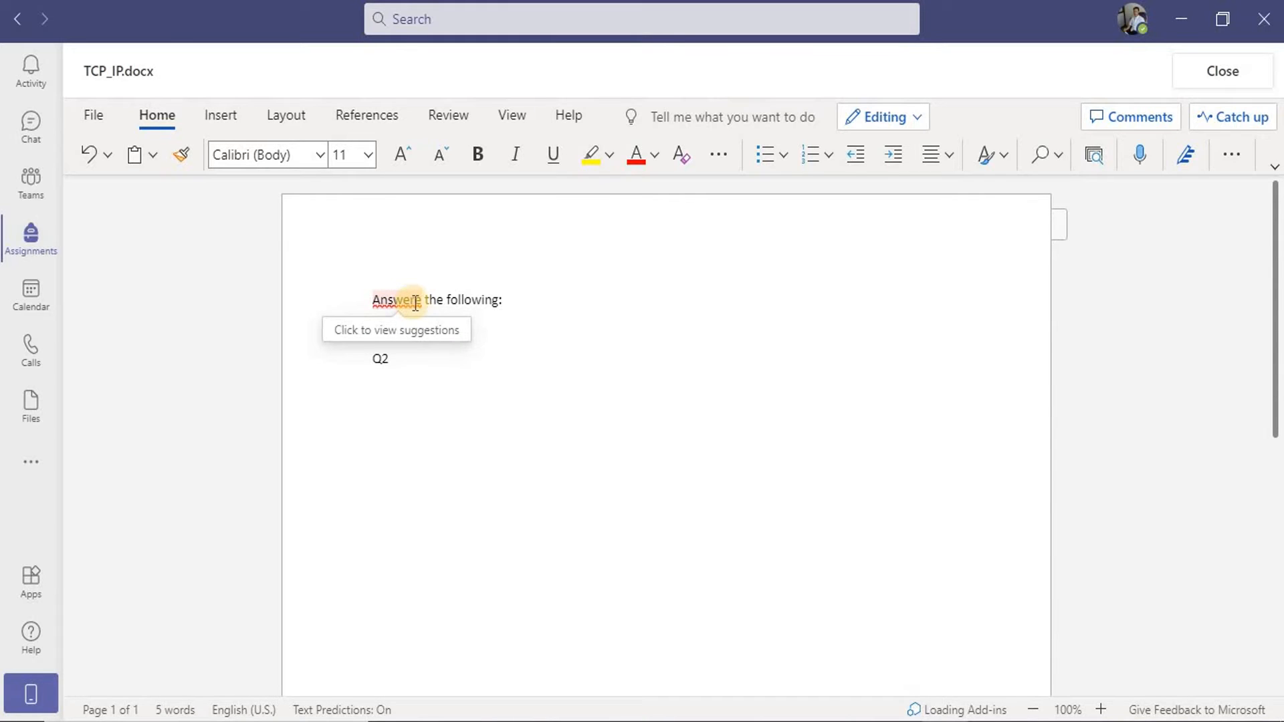
- Correct "Answere" to "Answer" in the document's first line and close the document
left_click(417, 302)
key("Delete")
left_click(841, 392)
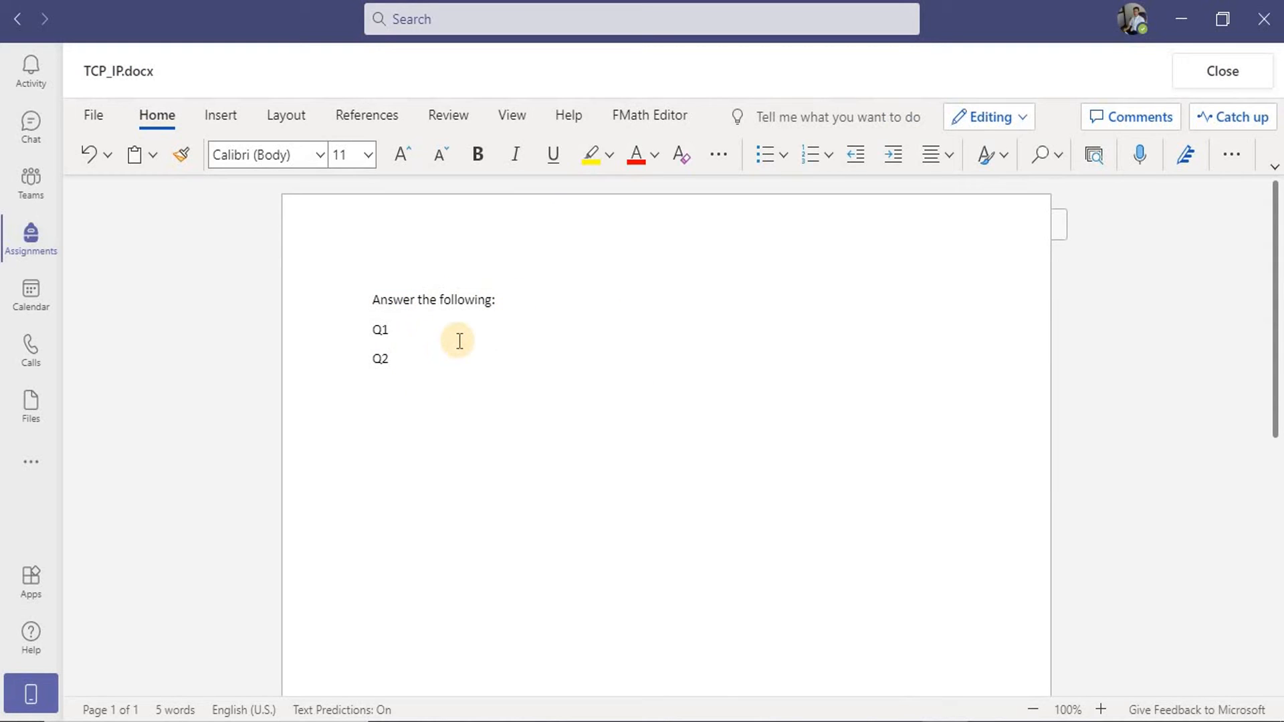
left_click(1209, 79)
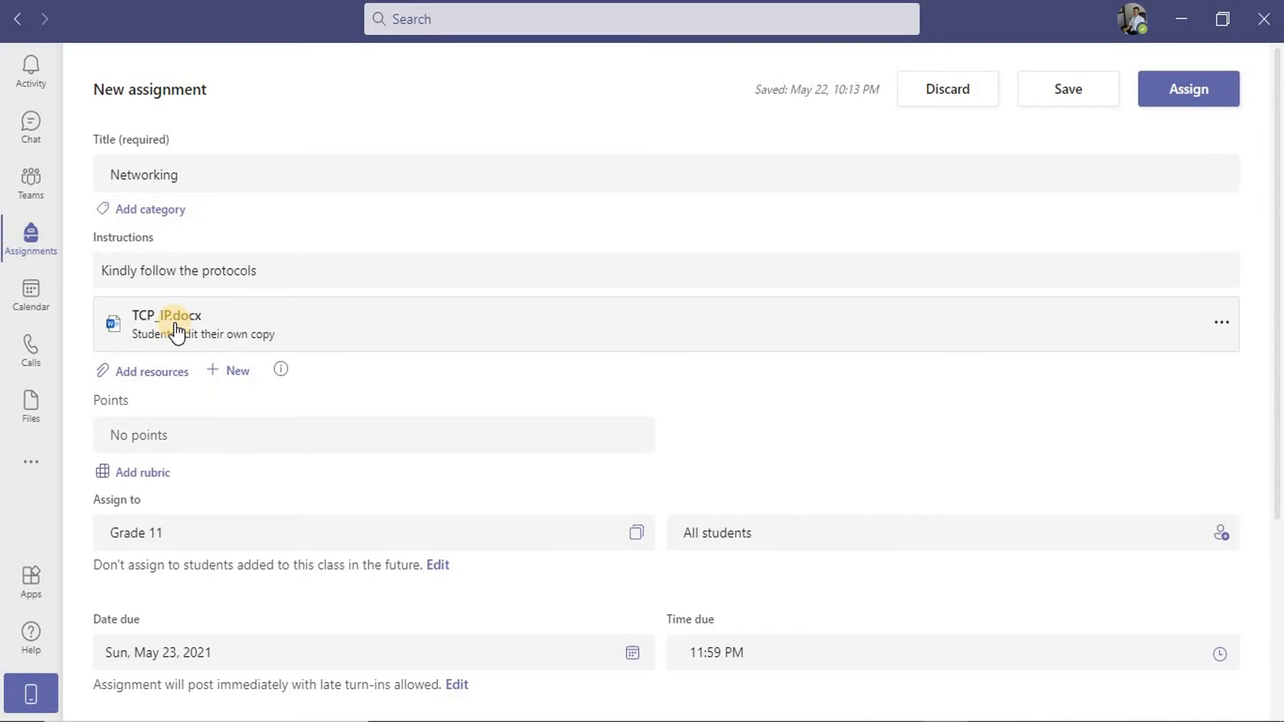
- Set the assignment's points to 4
left_click(180, 436)
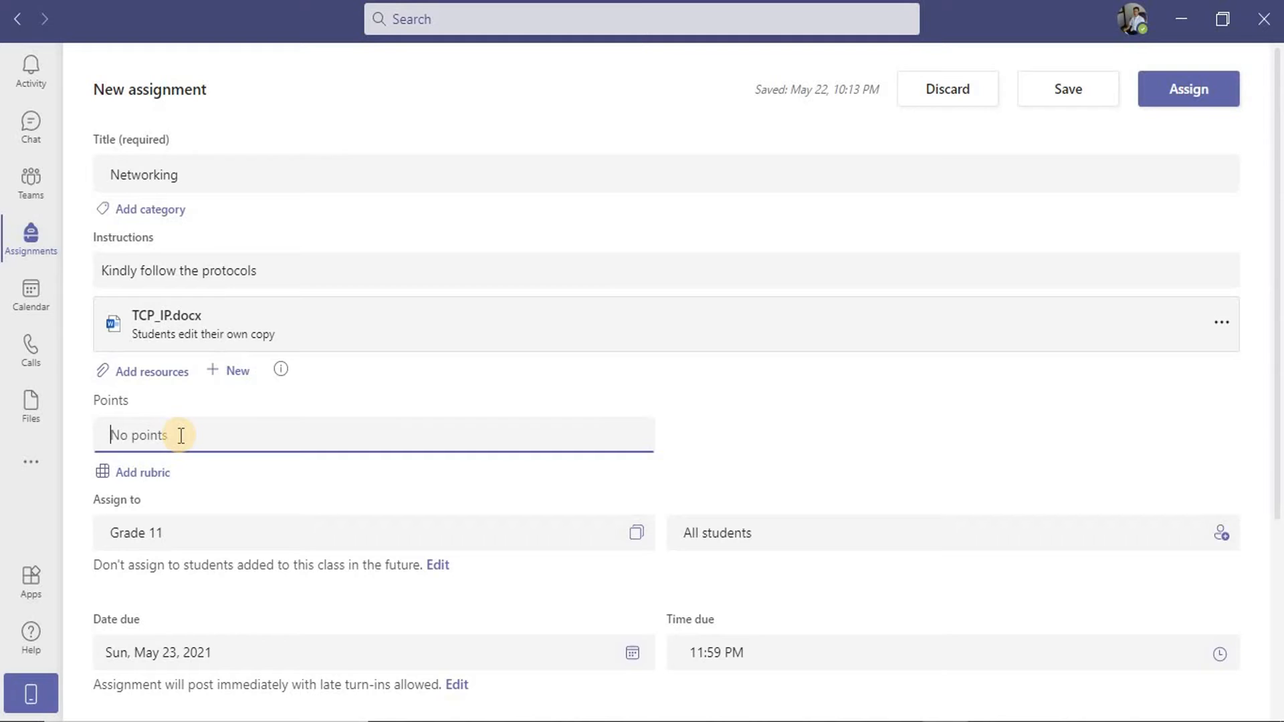
type("4")
left_click(144, 476)
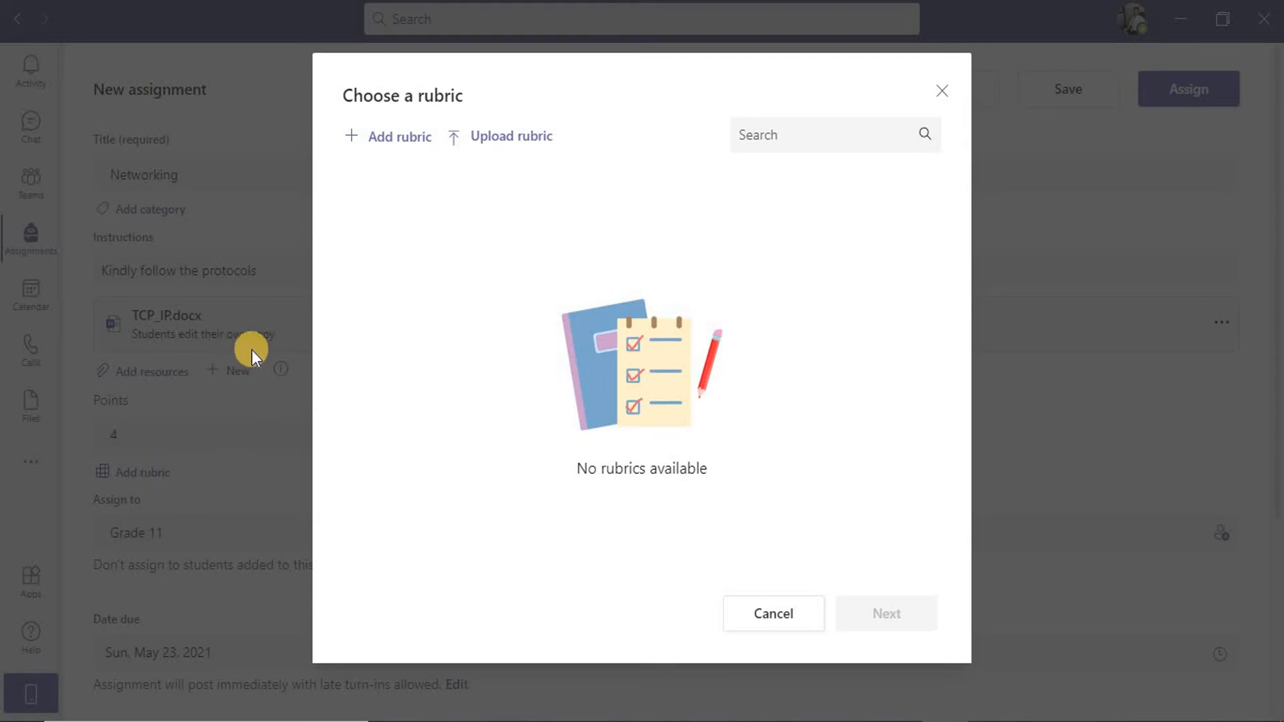
left_click(381, 138)
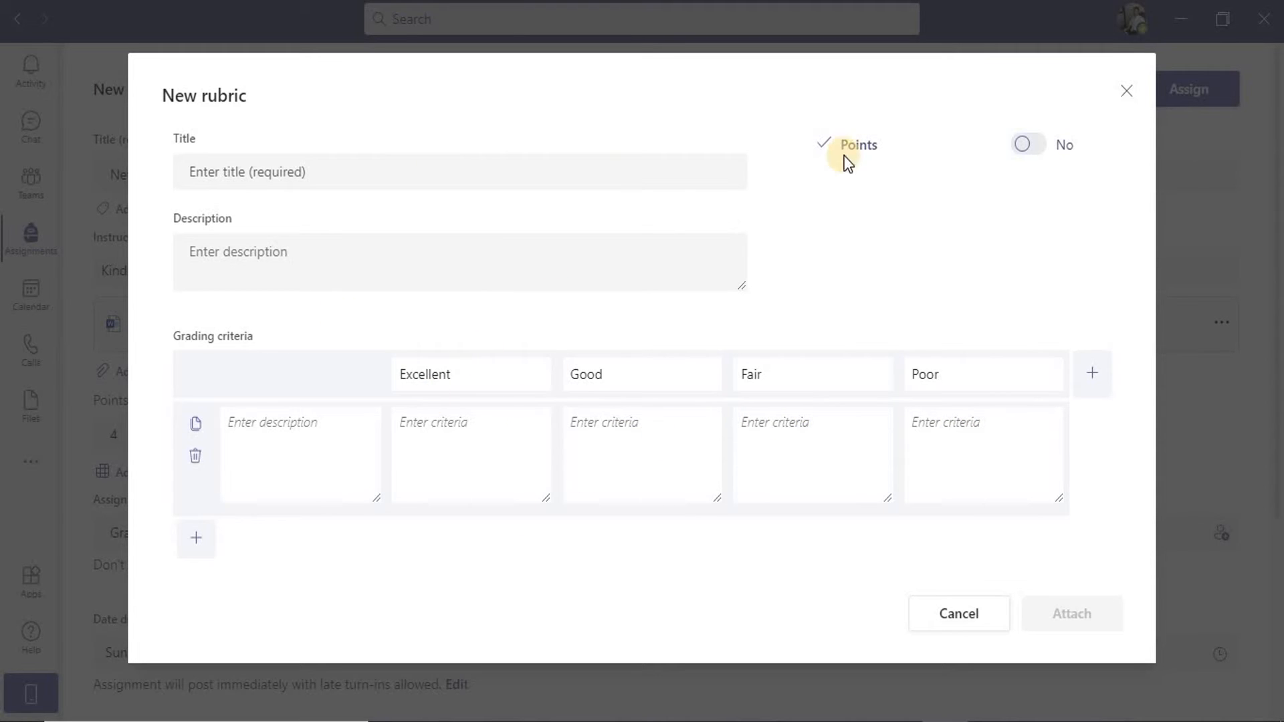
left_click(1068, 148)
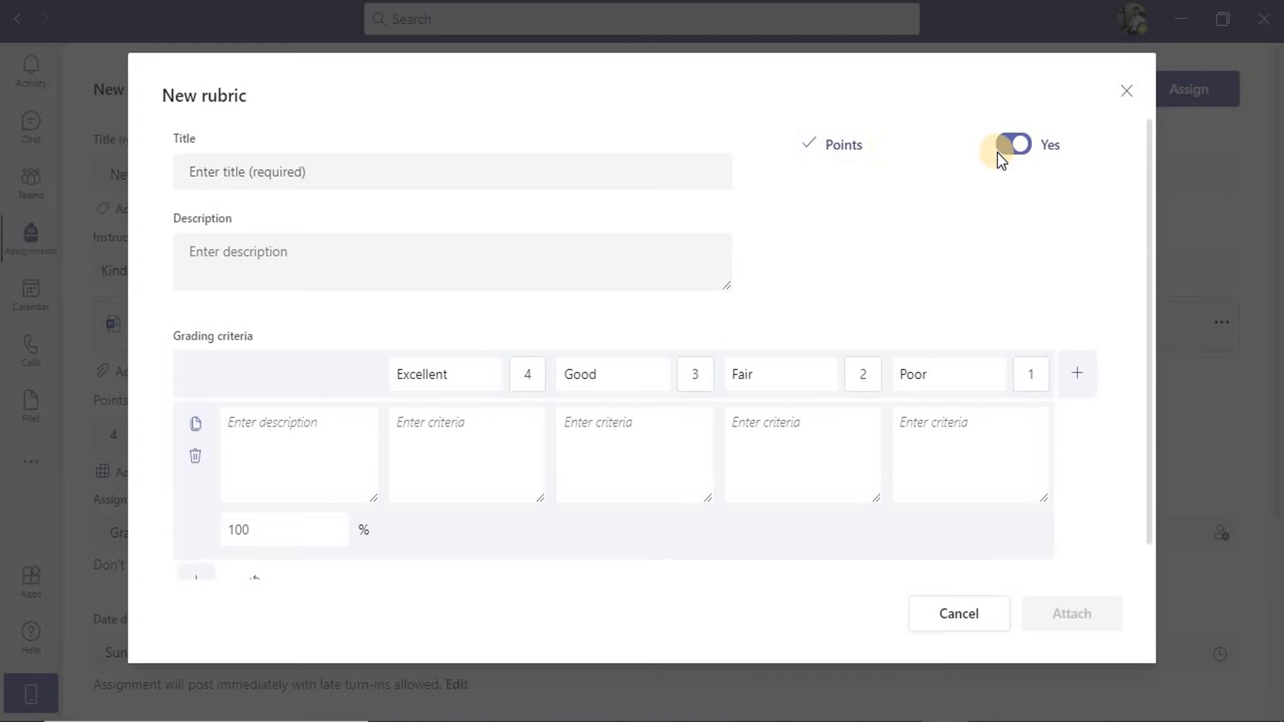
left_click(964, 614)
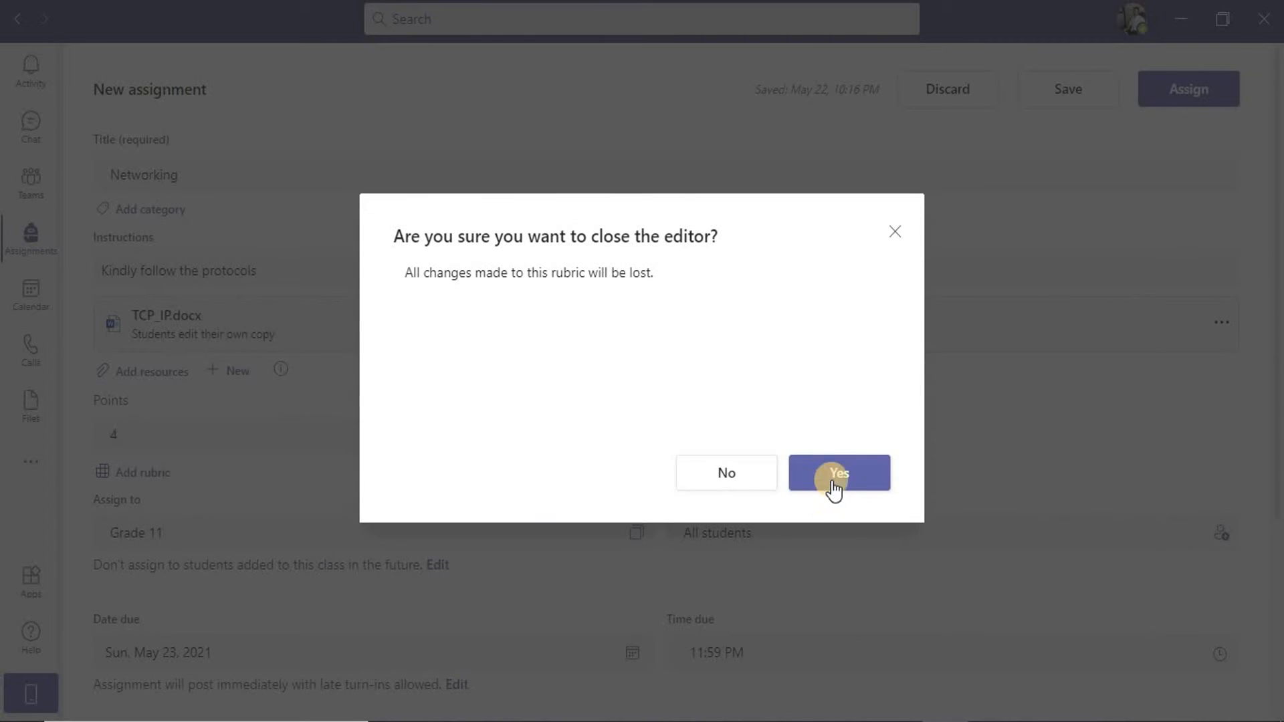
left_click(812, 481)
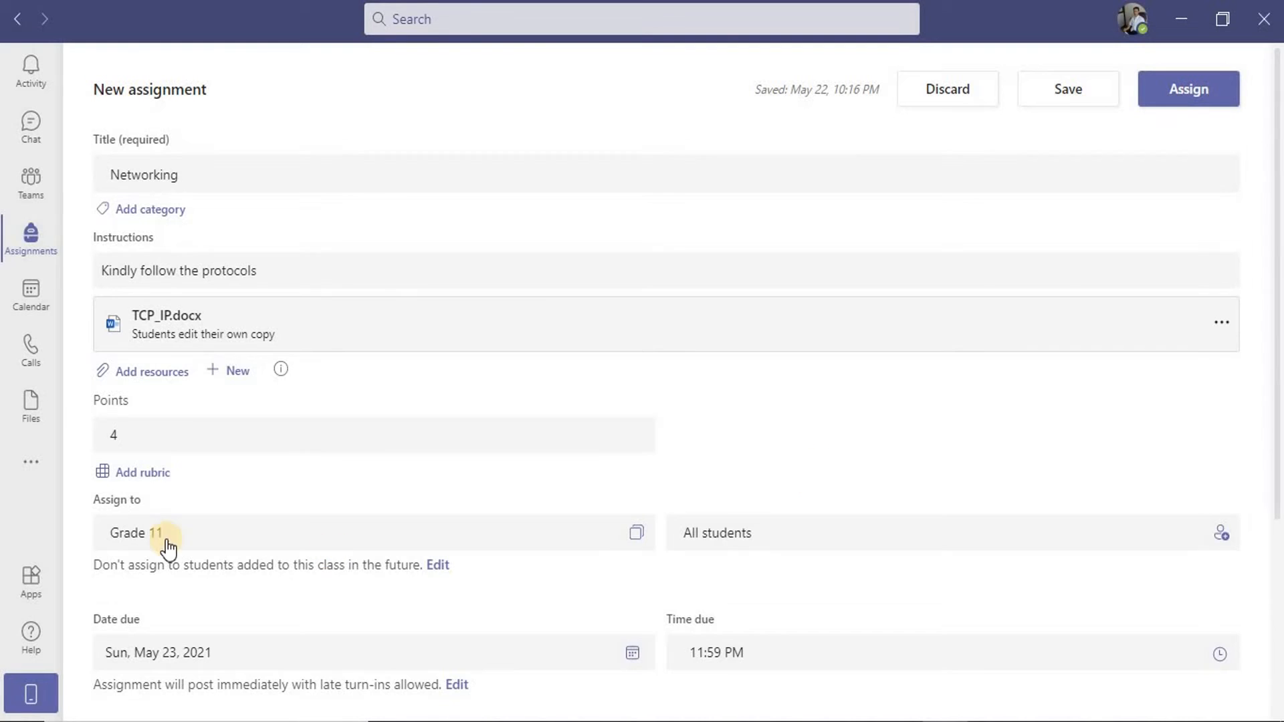
- Review the assignment's student selection, future-student setting, due date, due time, and calendar and notification settings without changing them
scroll(225, 473, "down", 2)
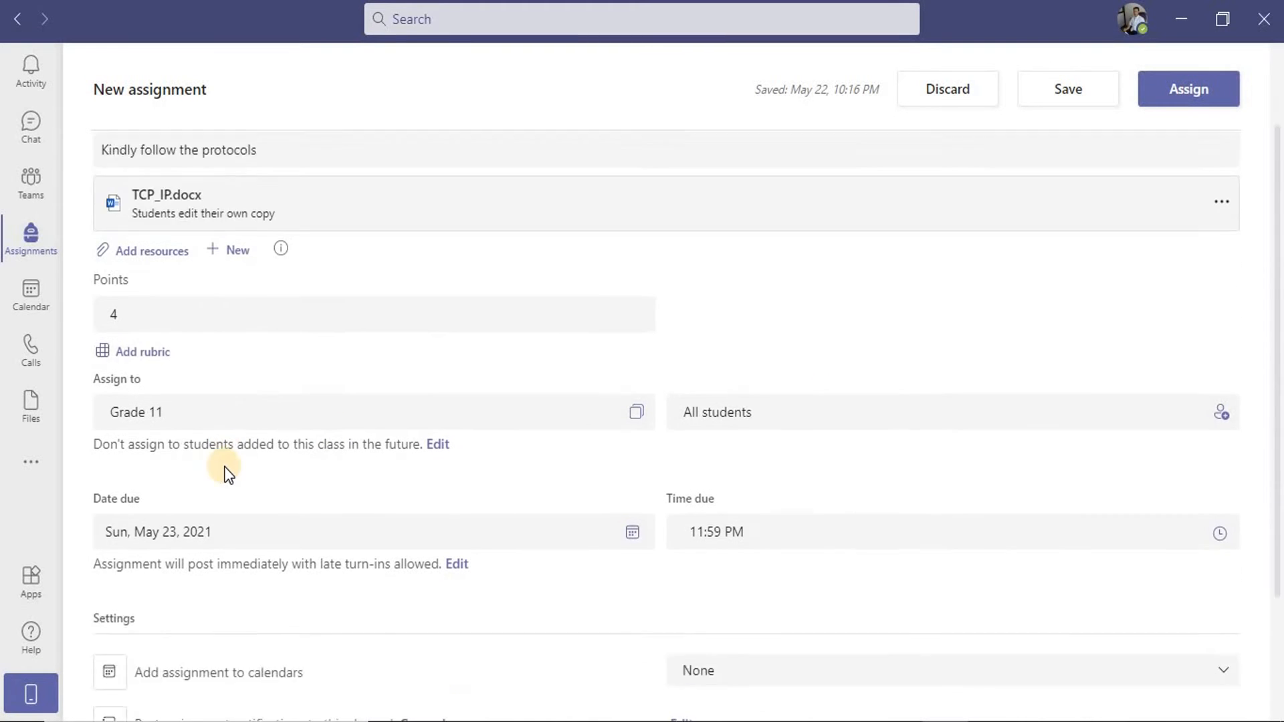
scroll(228, 474, "down", 1)
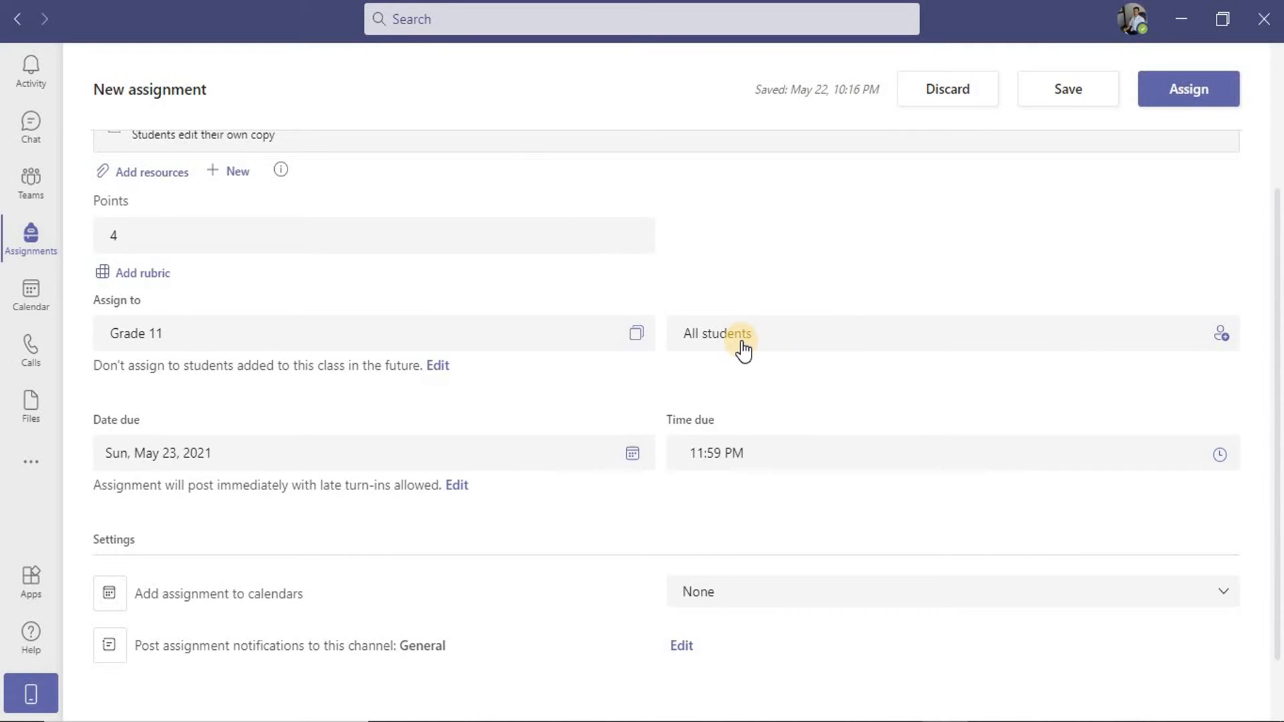
left_click(1221, 337)
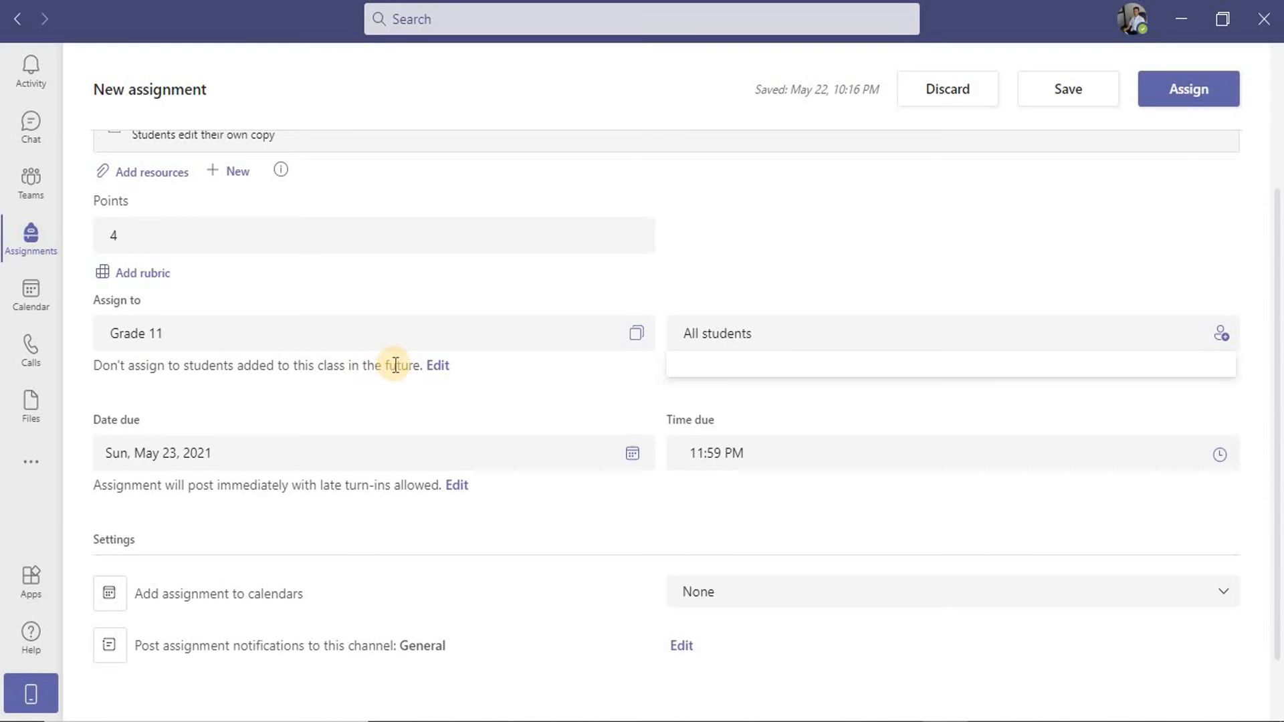
left_click(437, 367)
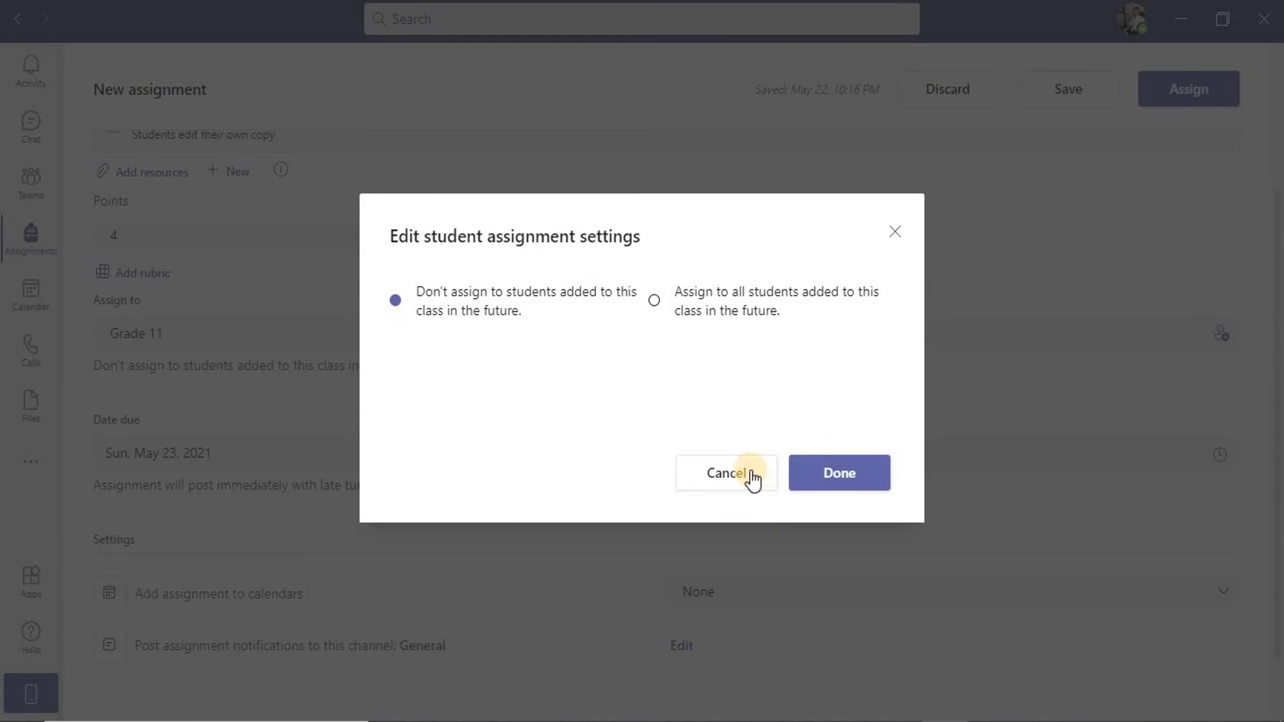
left_click(753, 478)
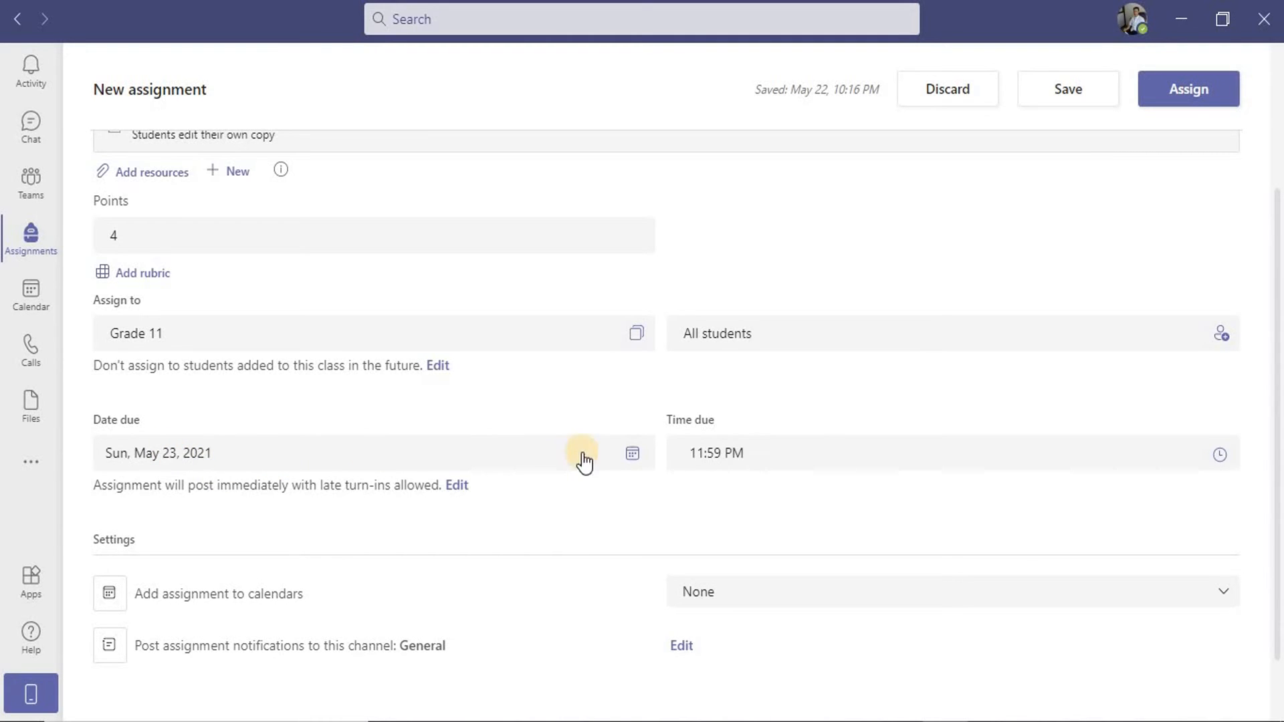
left_click(633, 458)
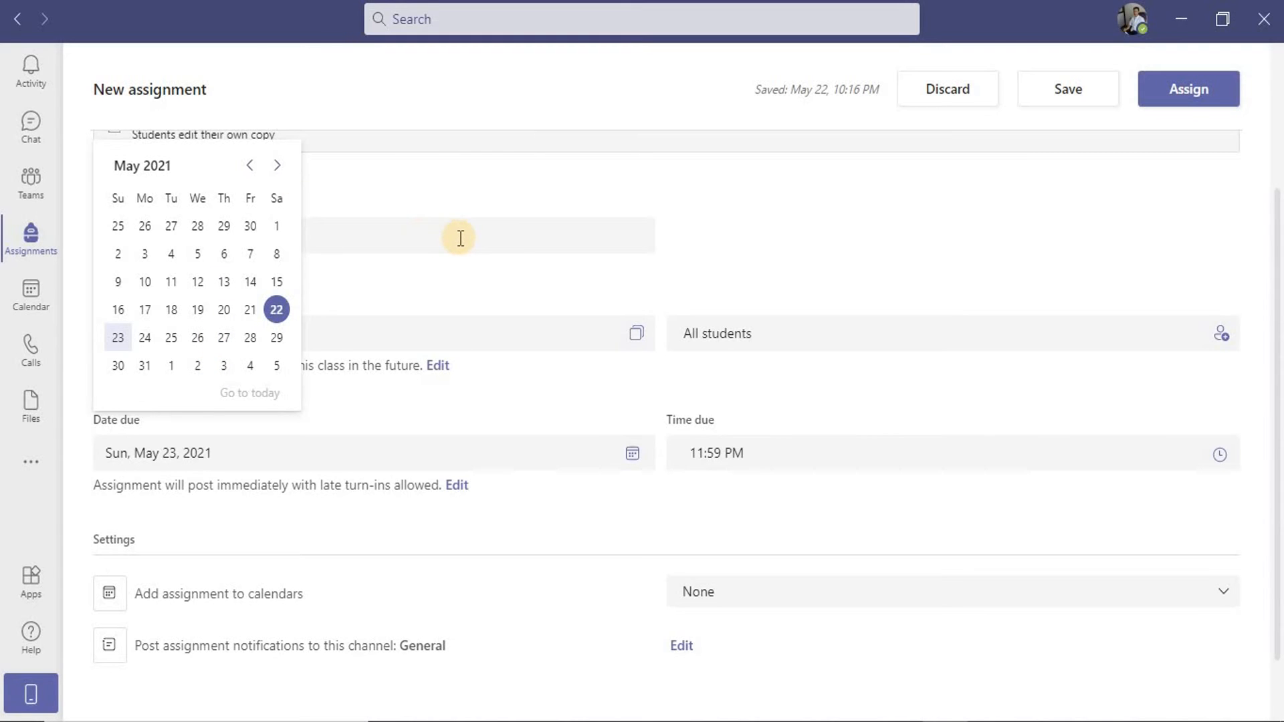
left_click(503, 217)
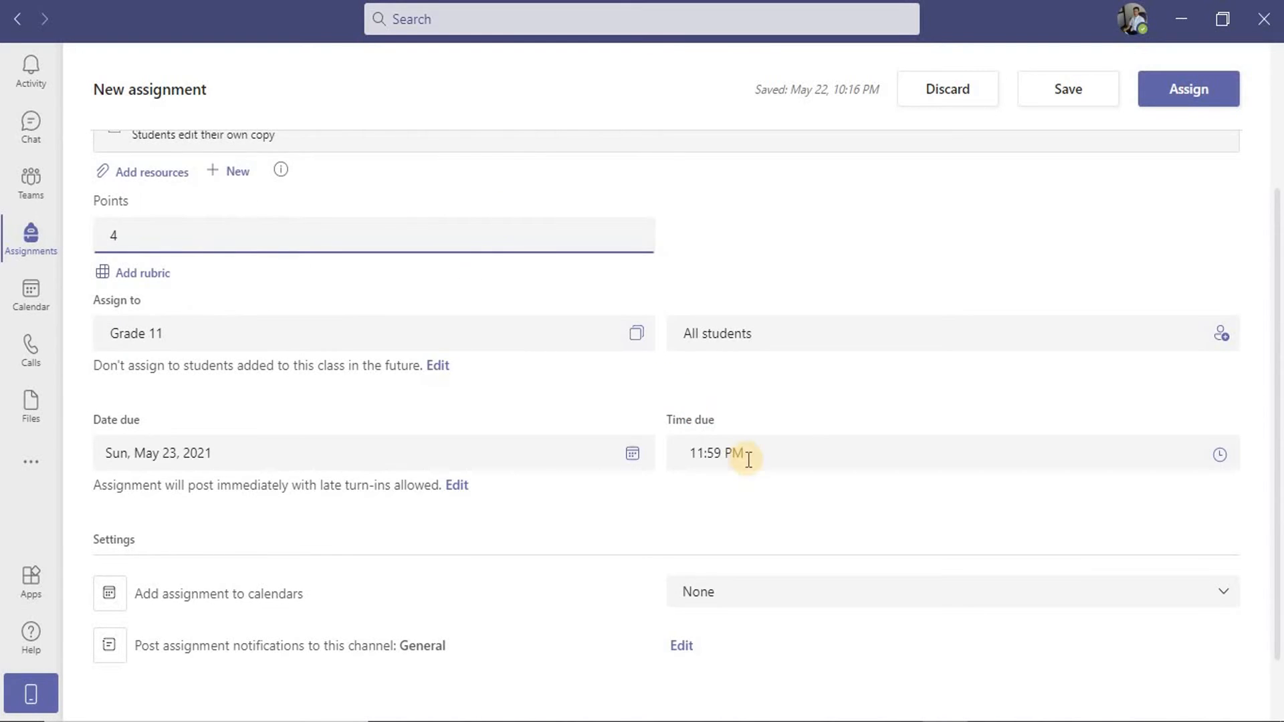
left_click(727, 459)
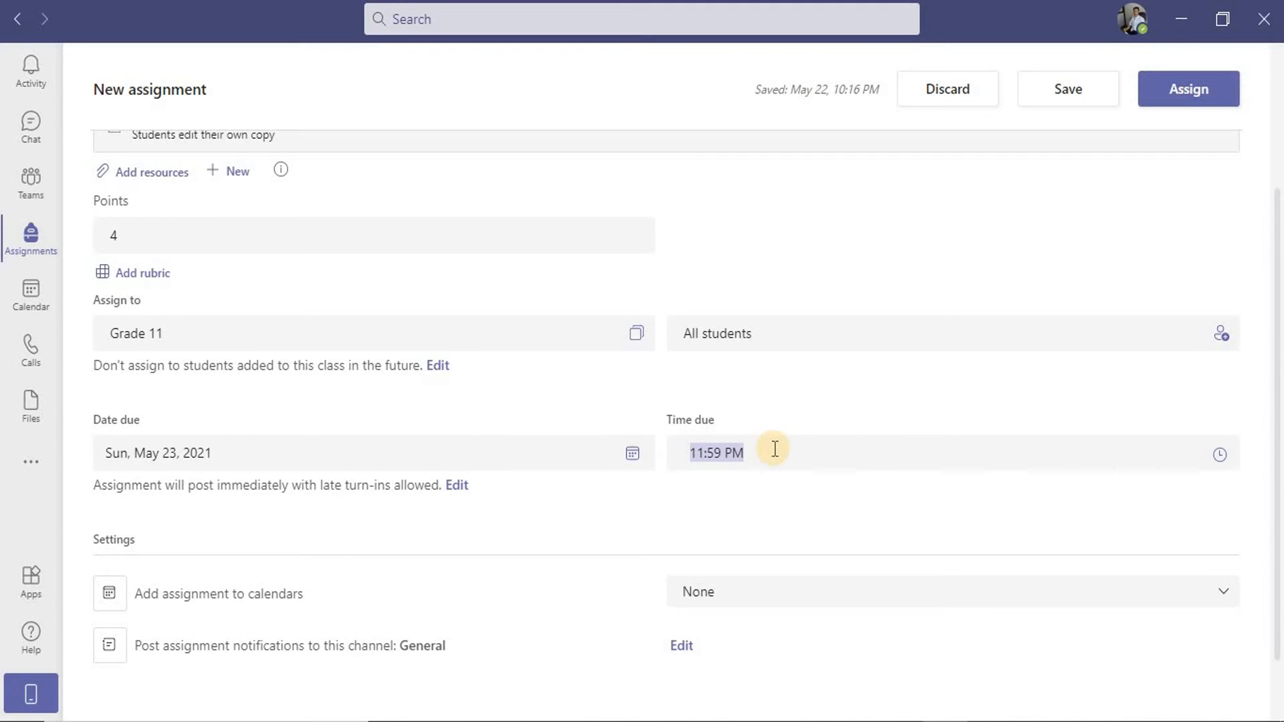
scroll(461, 491, "down", 2)
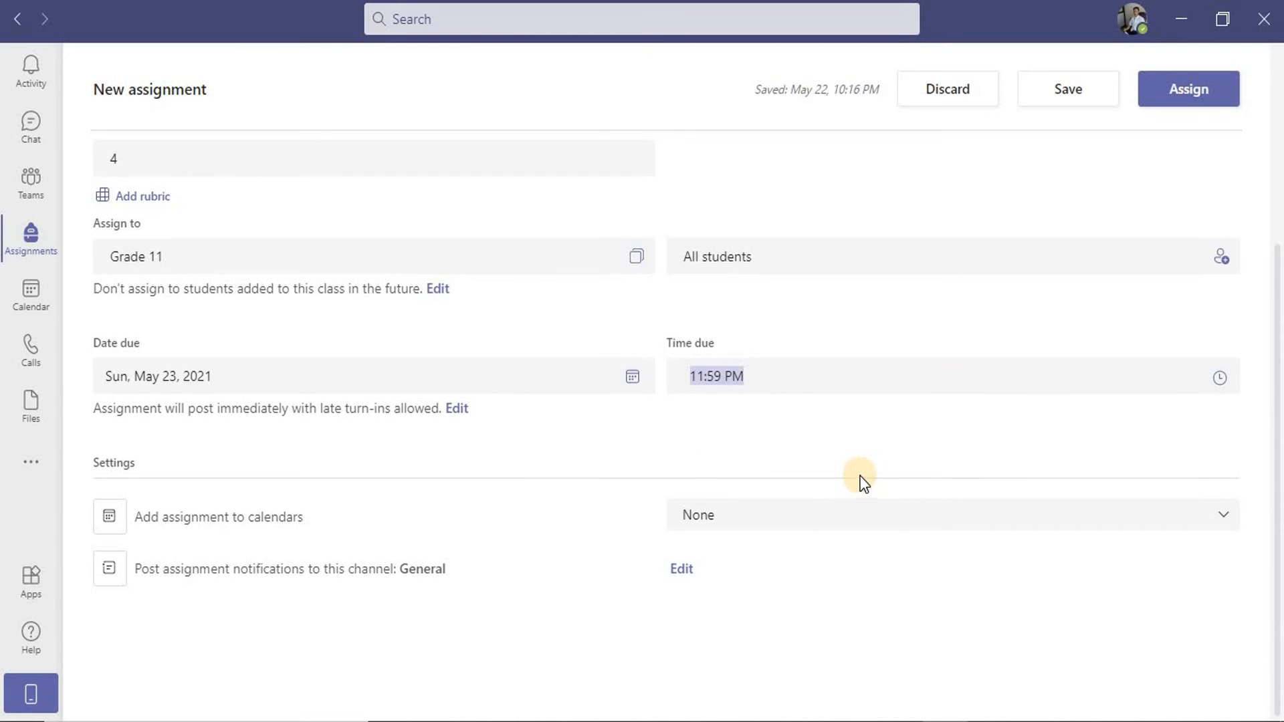
scroll(862, 482, "up", 4)
scroll(384, 258, "down", 1)
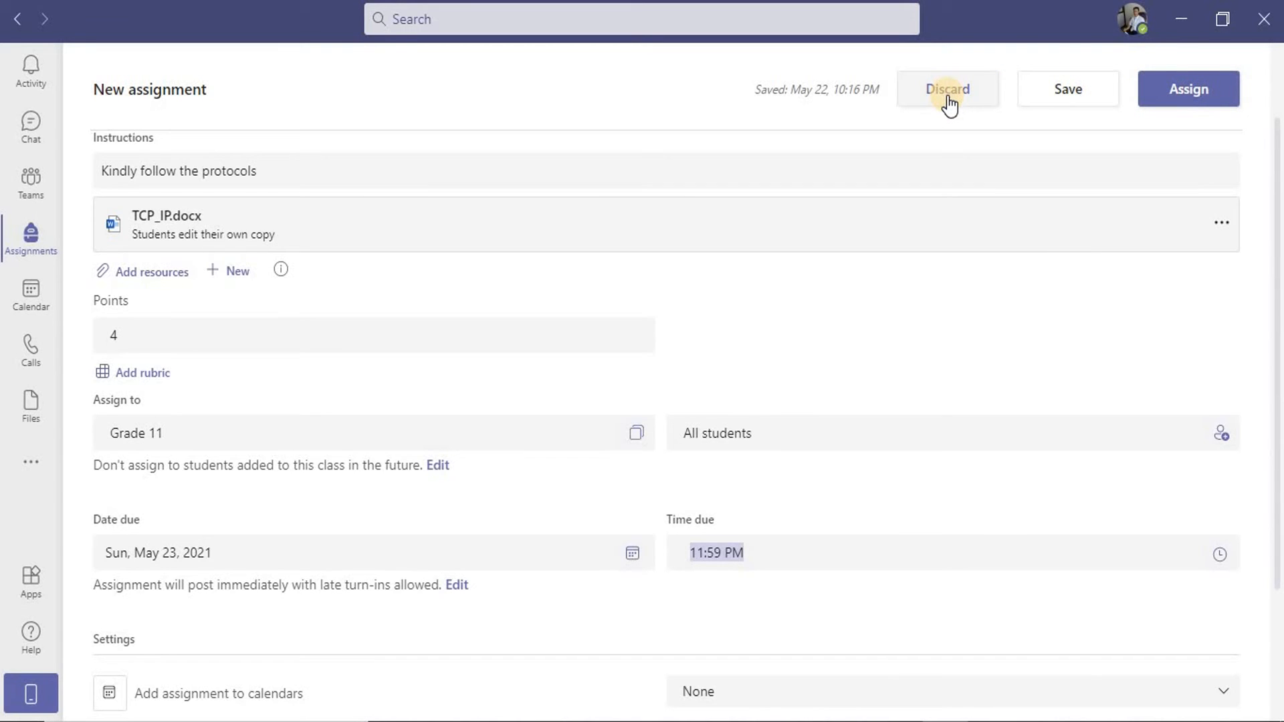
- Assign the Networking assignment to all students in Grade 11
left_click(1061, 108)
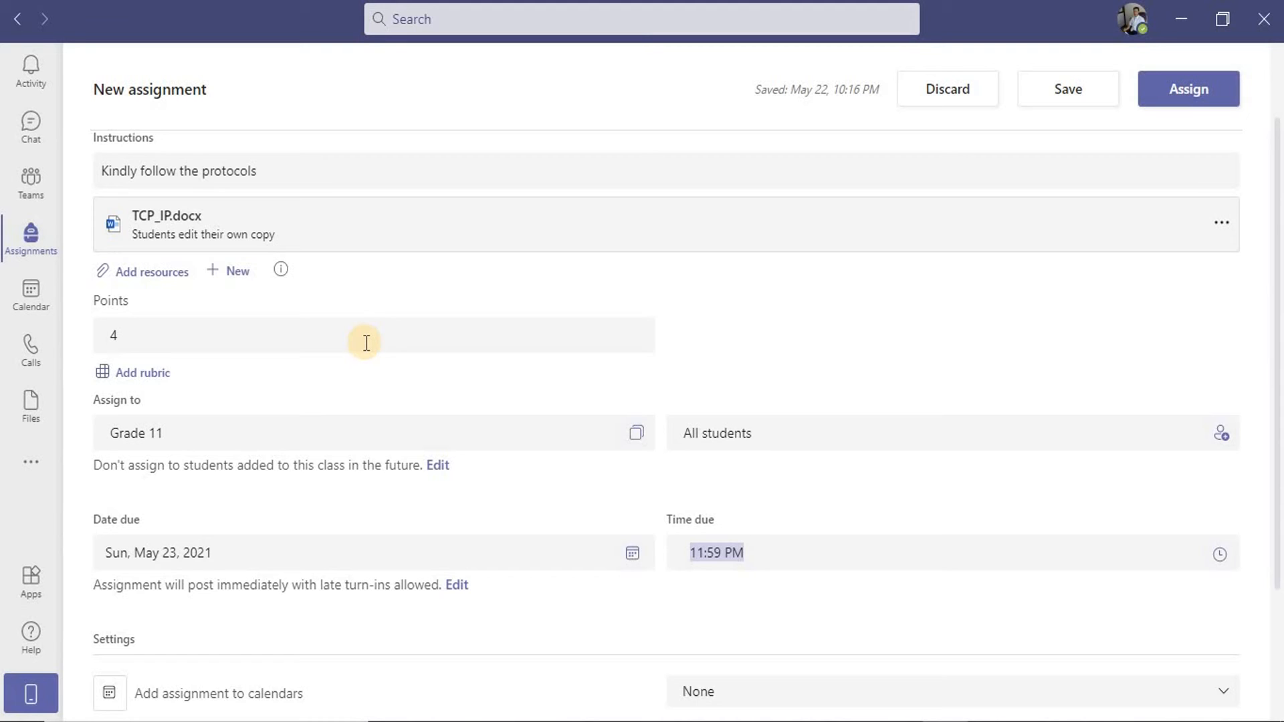
left_click(1178, 95)
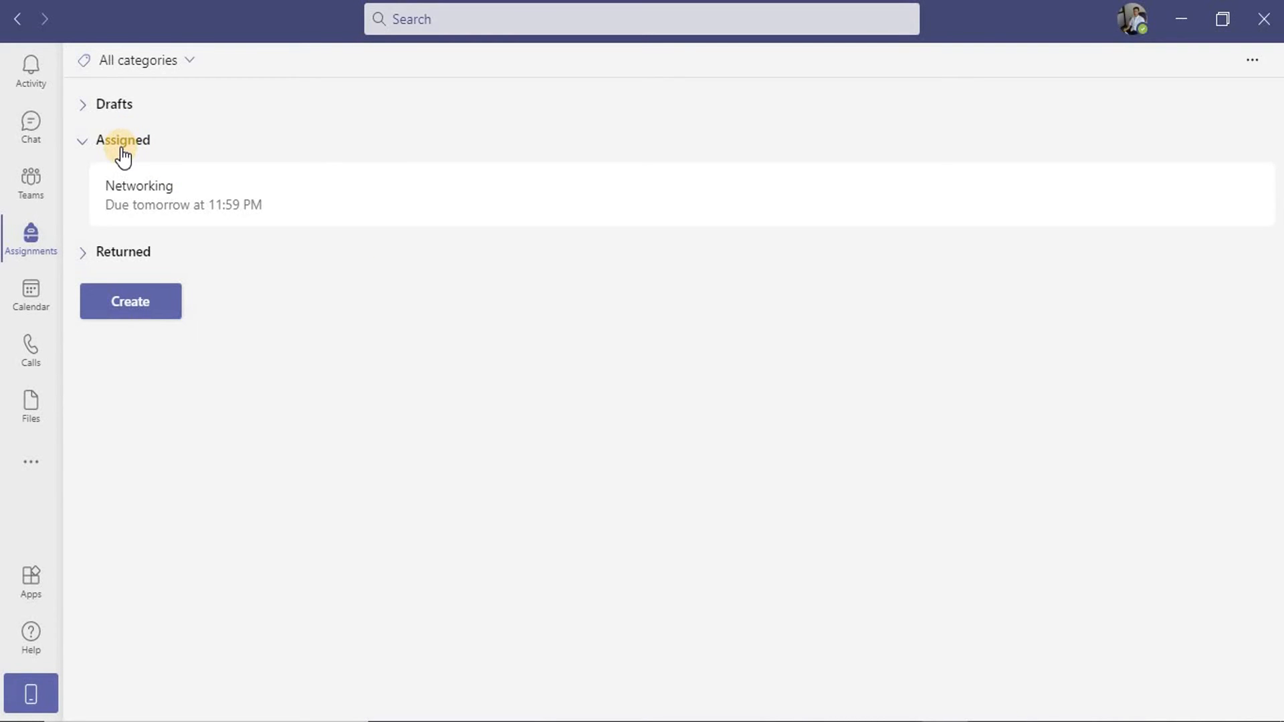
left_click(28, 186)
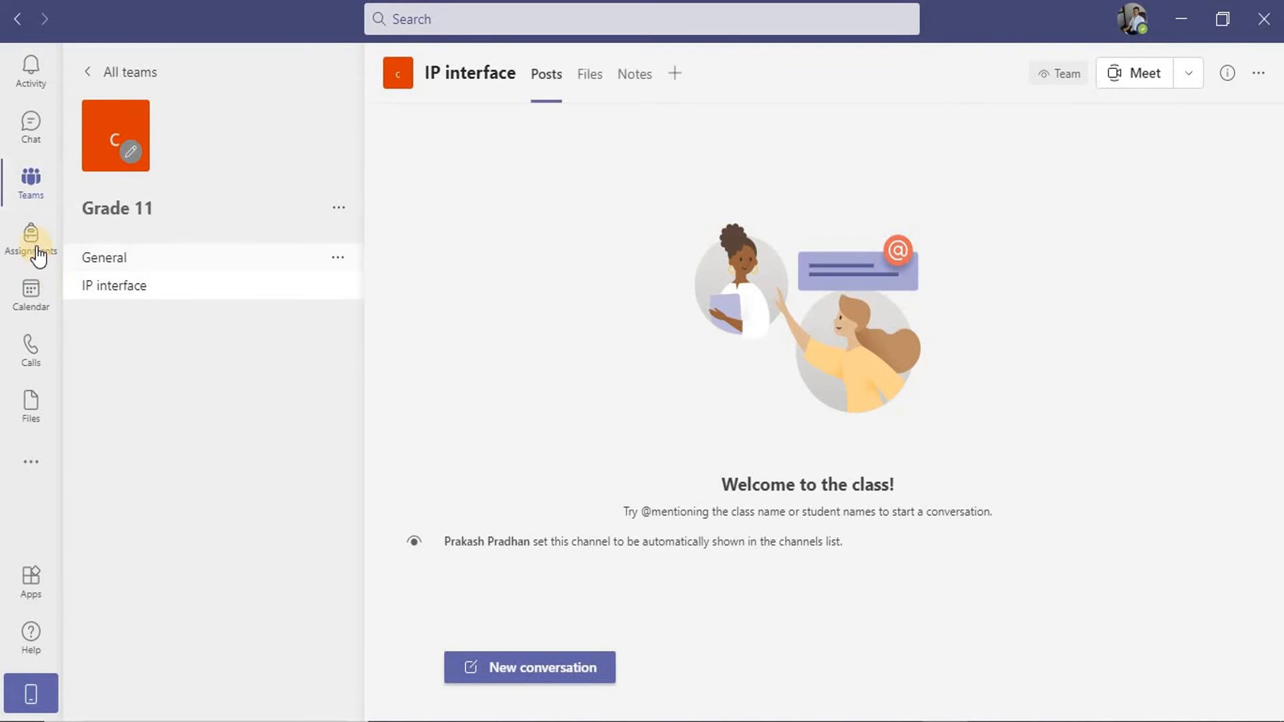
left_click(34, 251)
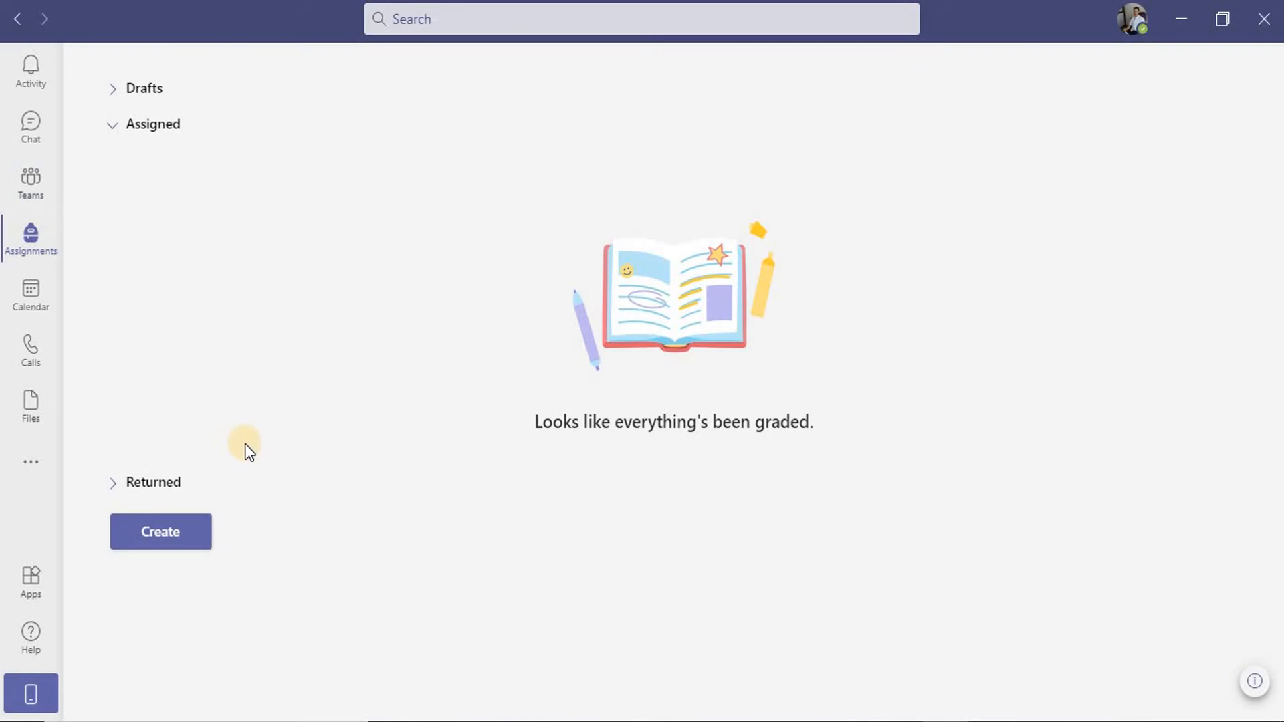
left_click(166, 537)
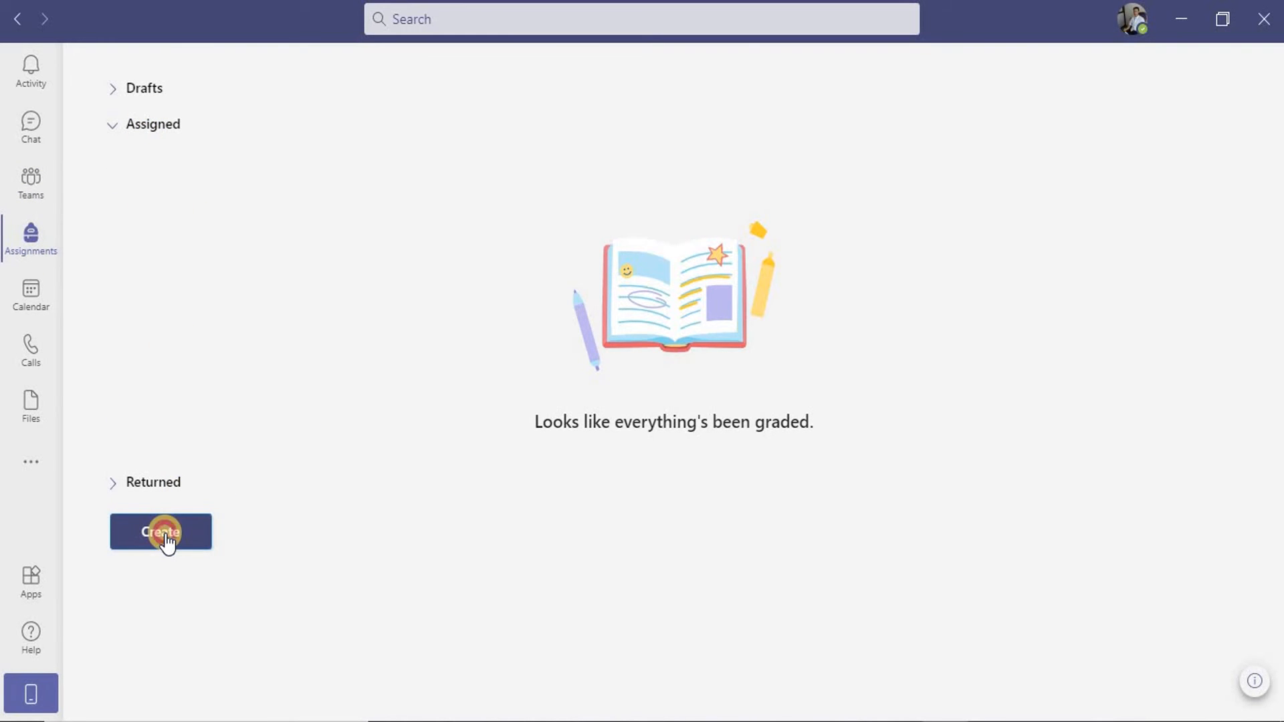
left_click(151, 415)
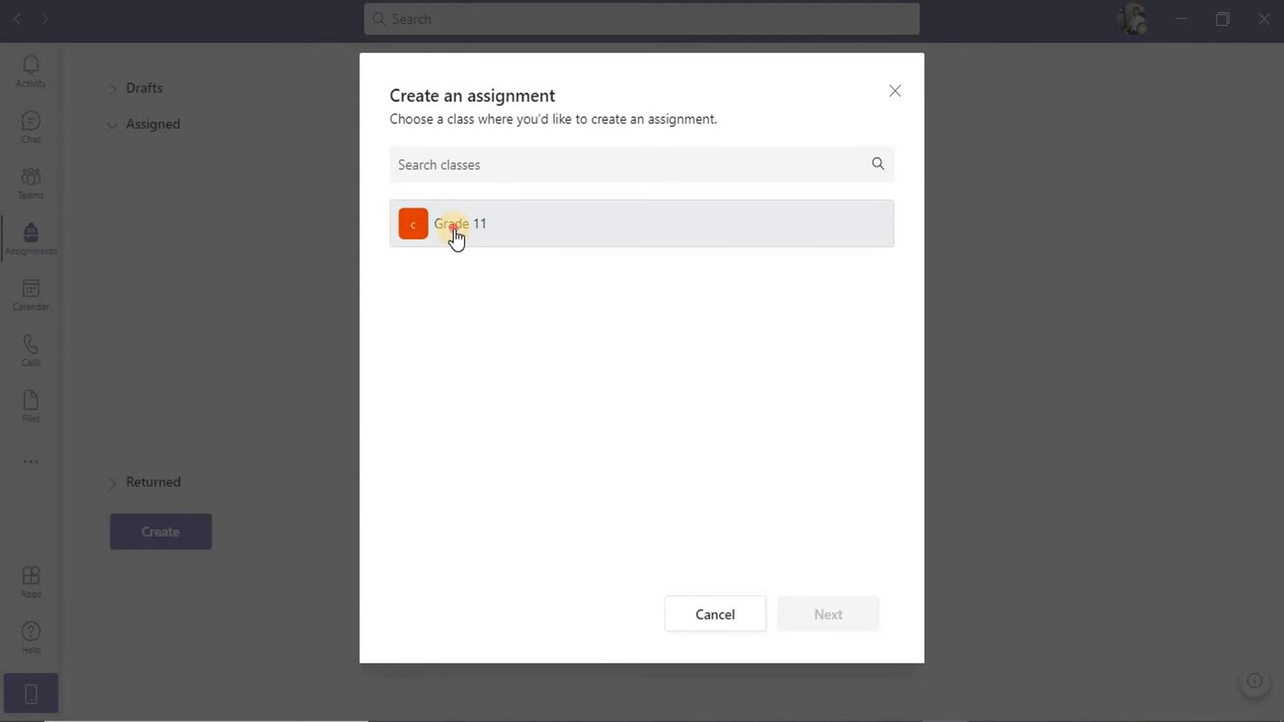
left_click(453, 238)
left_click(828, 616)
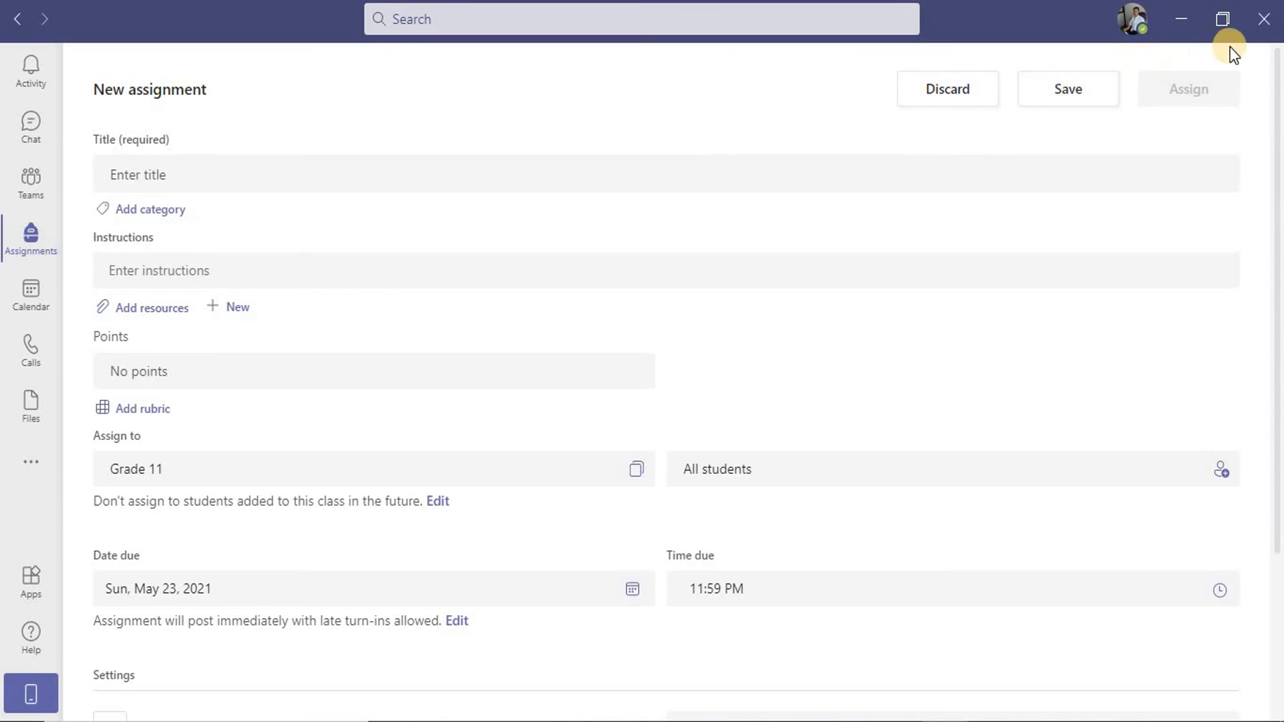
left_click(966, 90)
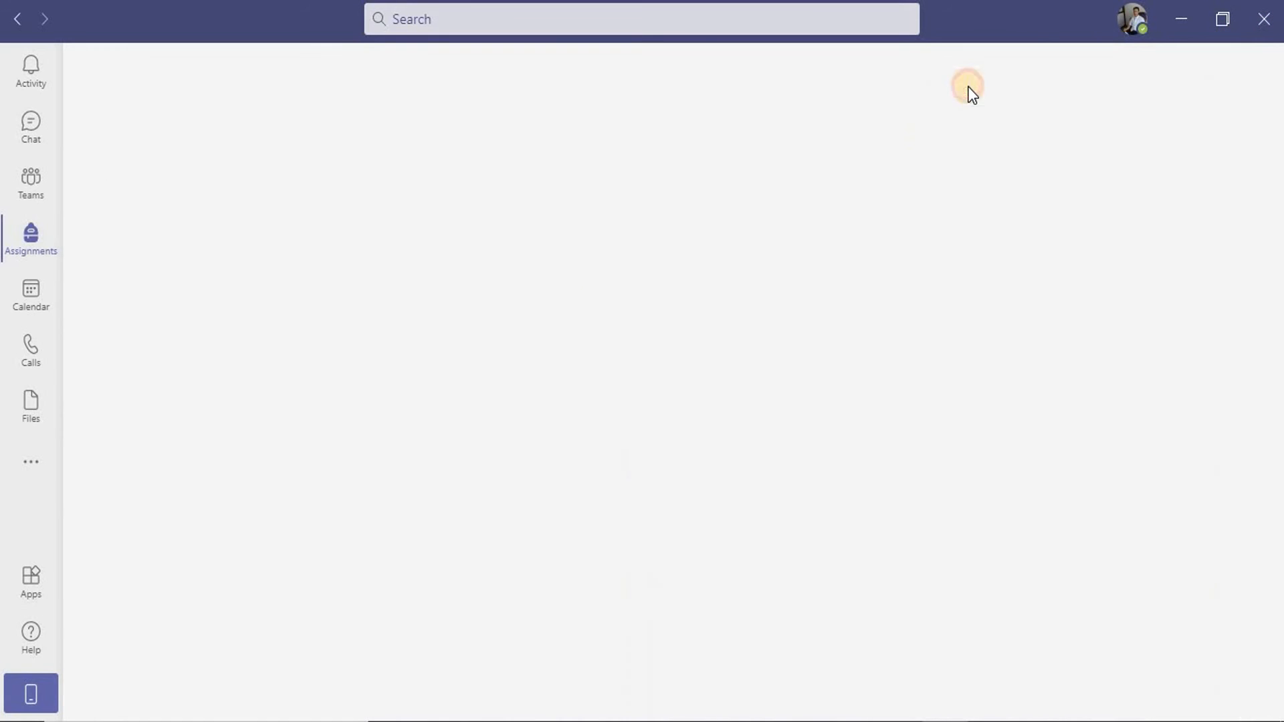
left_click(30, 190)
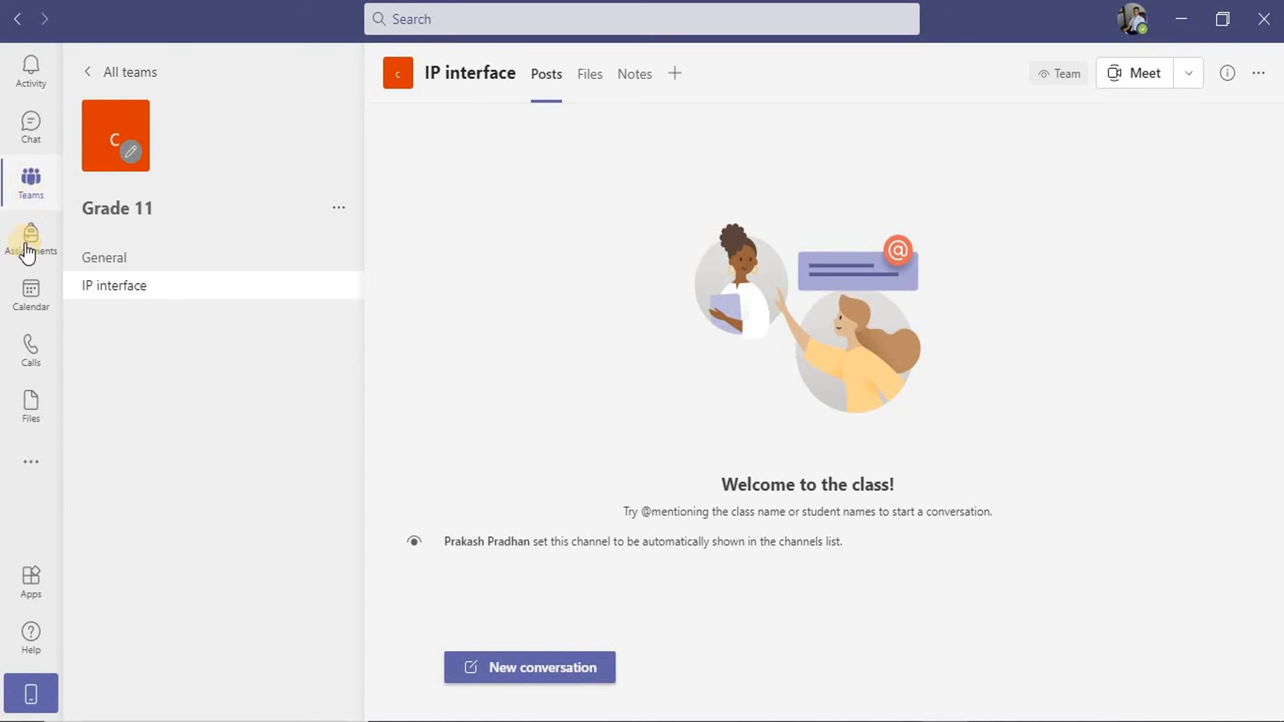
left_click(31, 239)
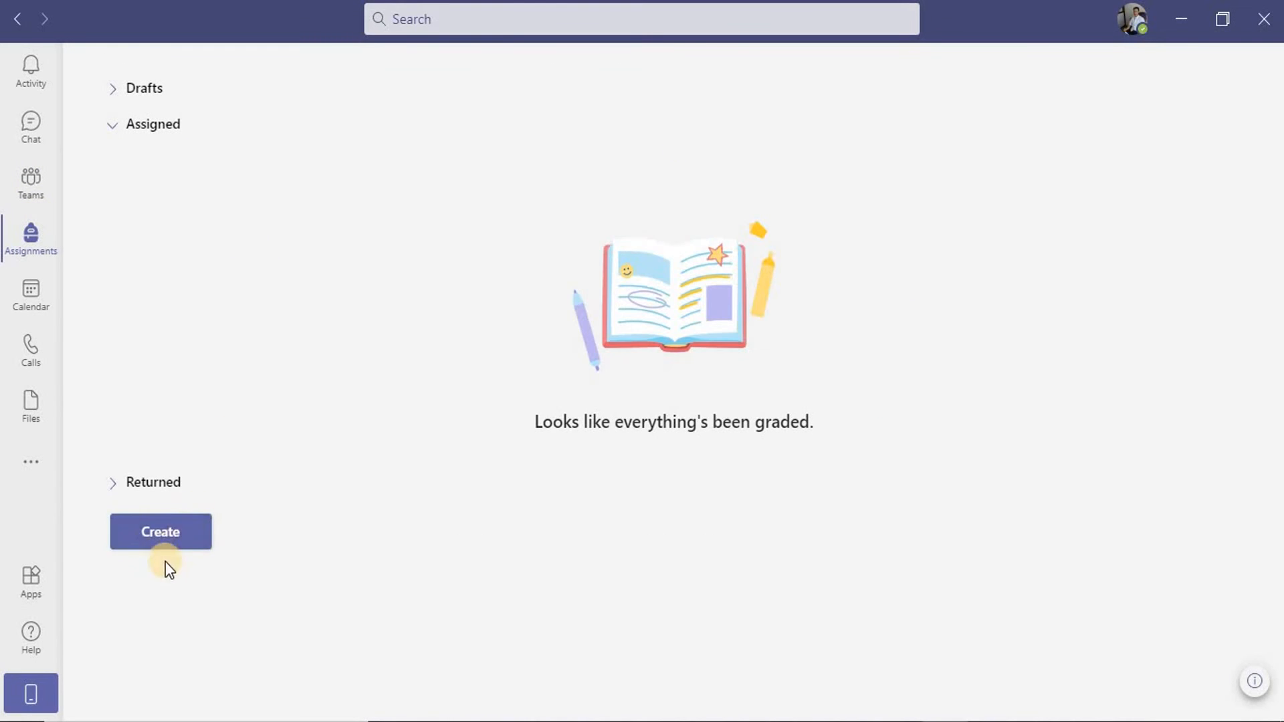
- Start a quiz assignment for the Grade 11 class and create a new quiz in Forms
left_click(162, 533)
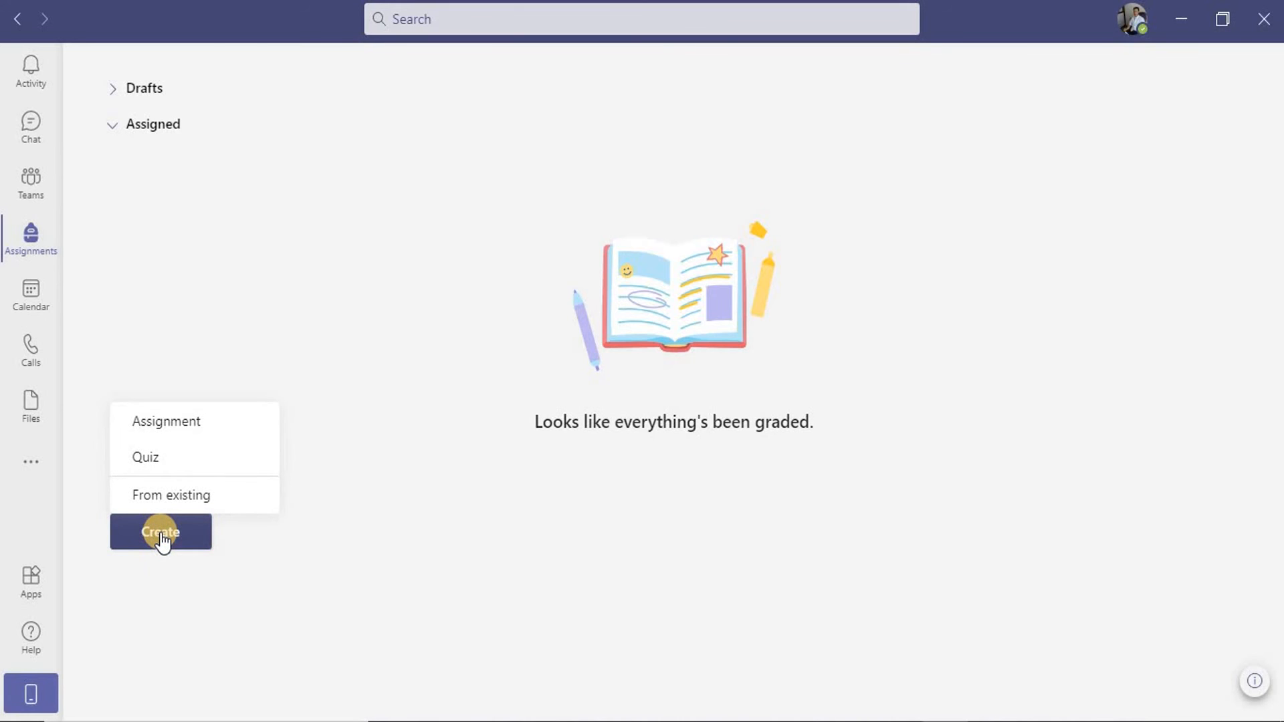
left_click(157, 462)
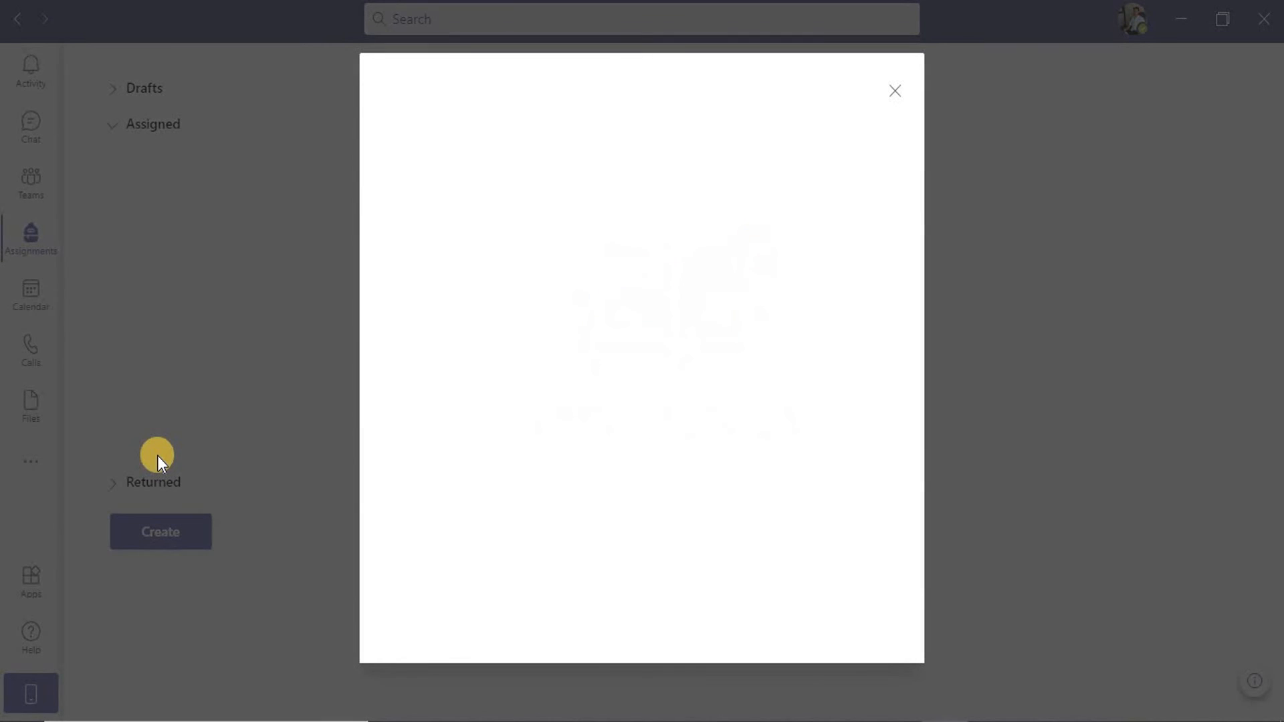
left_click(430, 227)
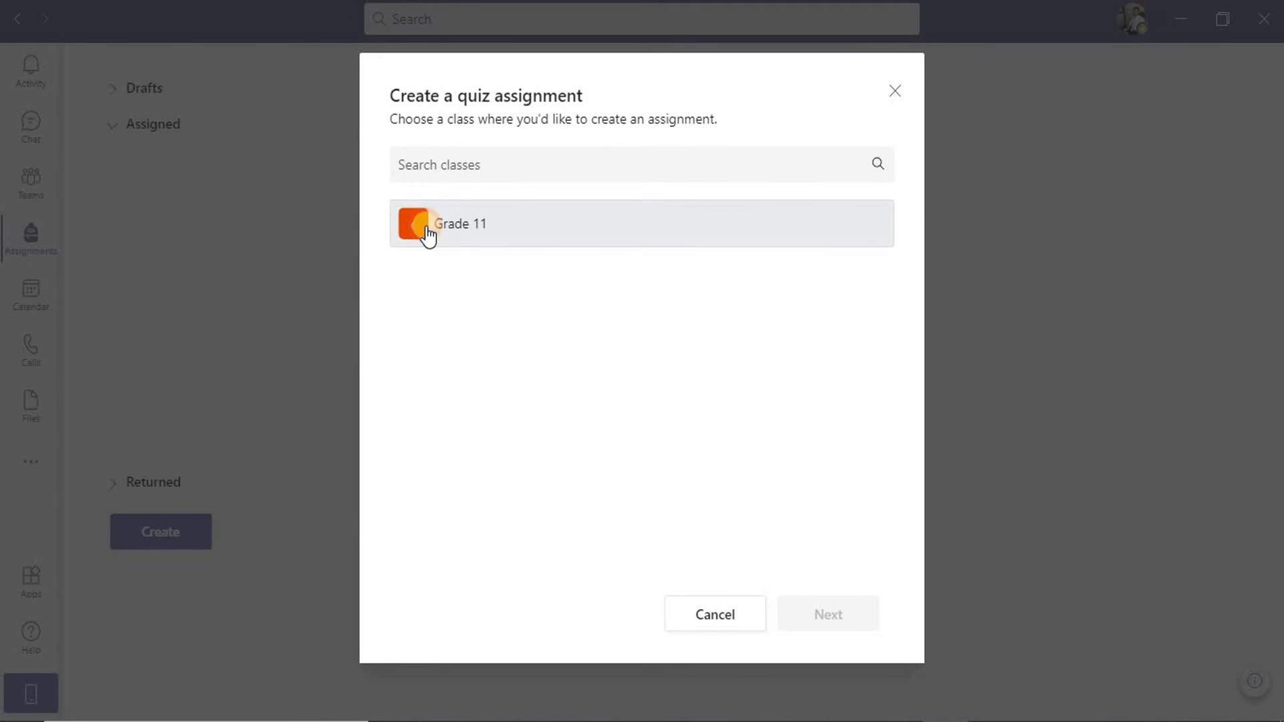
left_click(427, 231)
left_click(838, 615)
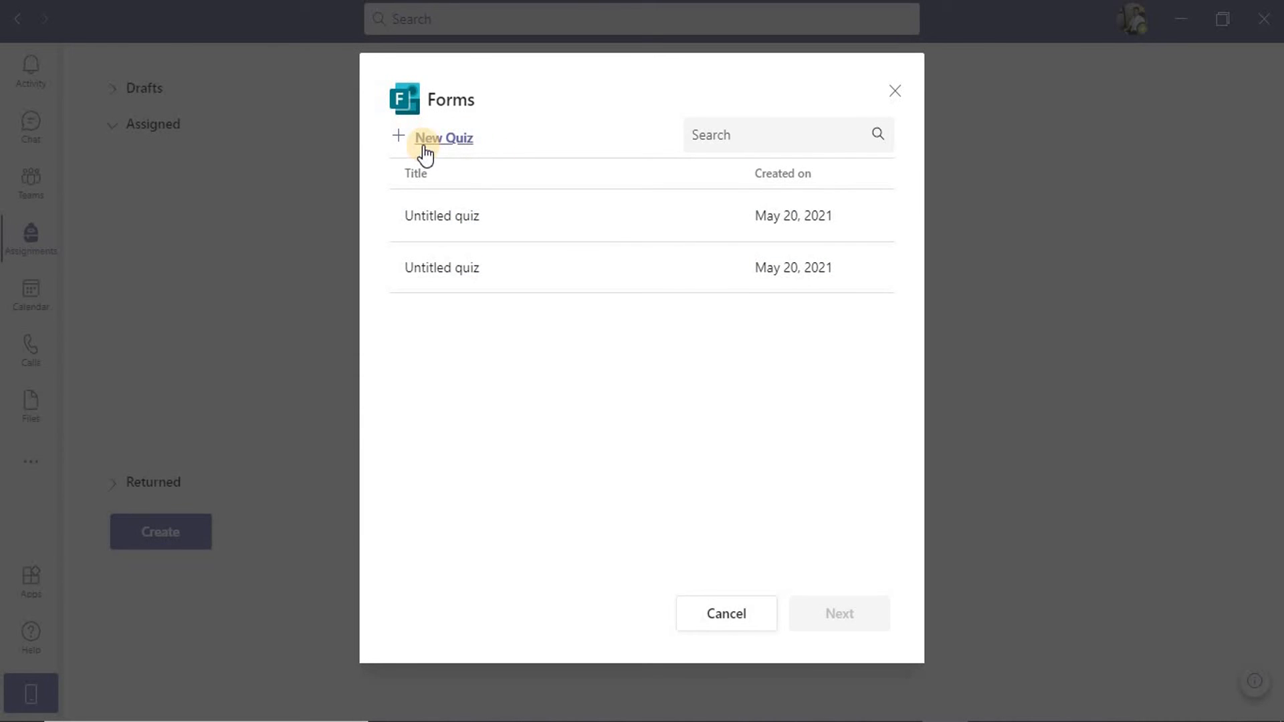
left_click(400, 138)
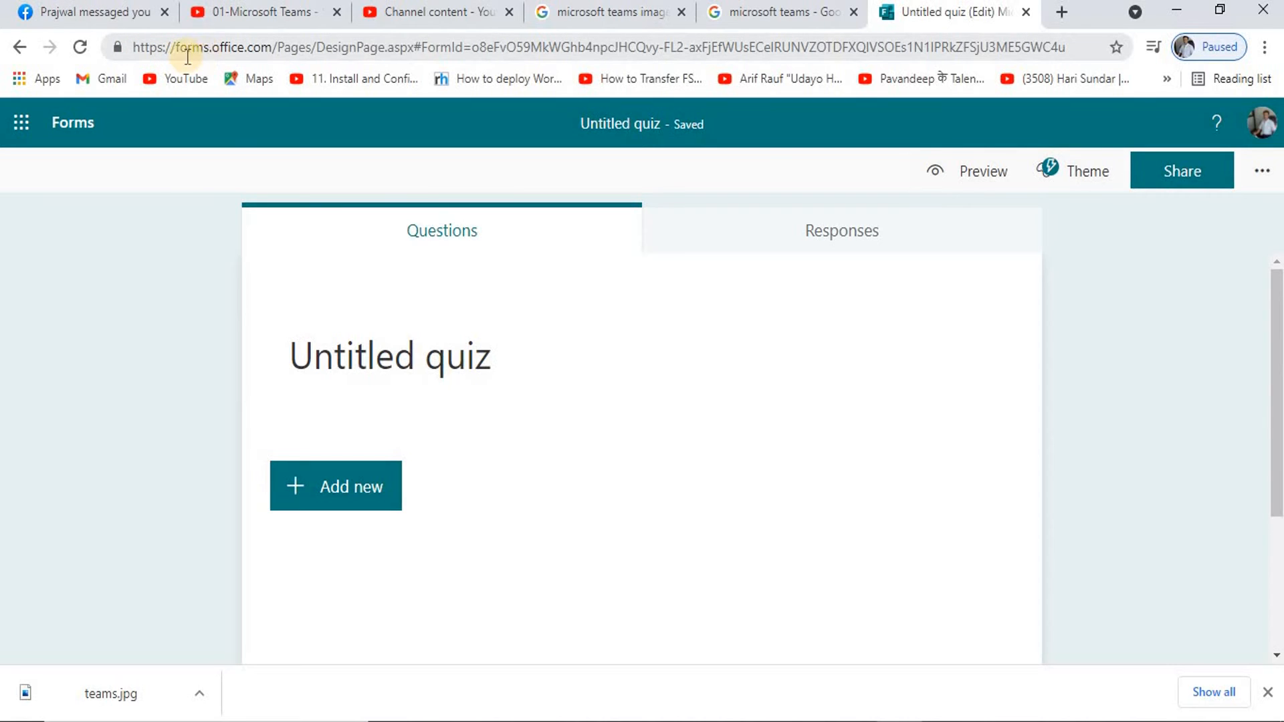
- Add a choice question to the untitled quiz with the text "What is TCP/IP"
left_click(297, 491)
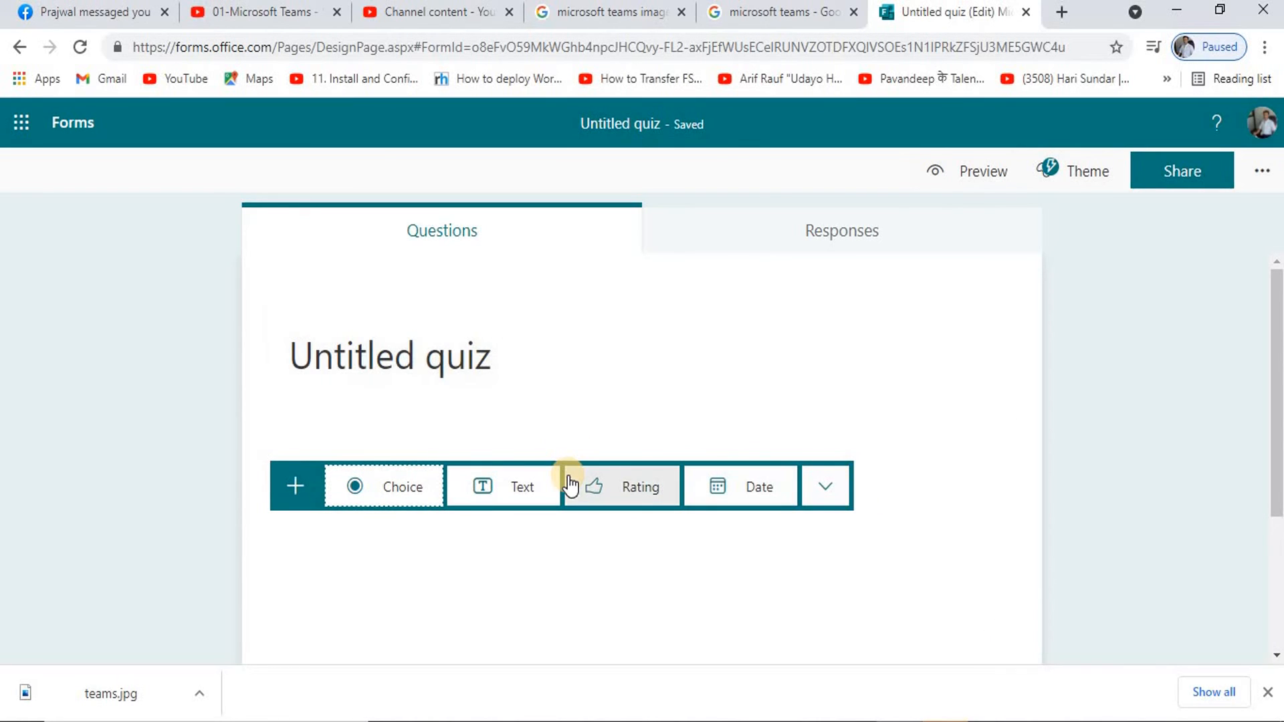
scroll(568, 482, "down", 3)
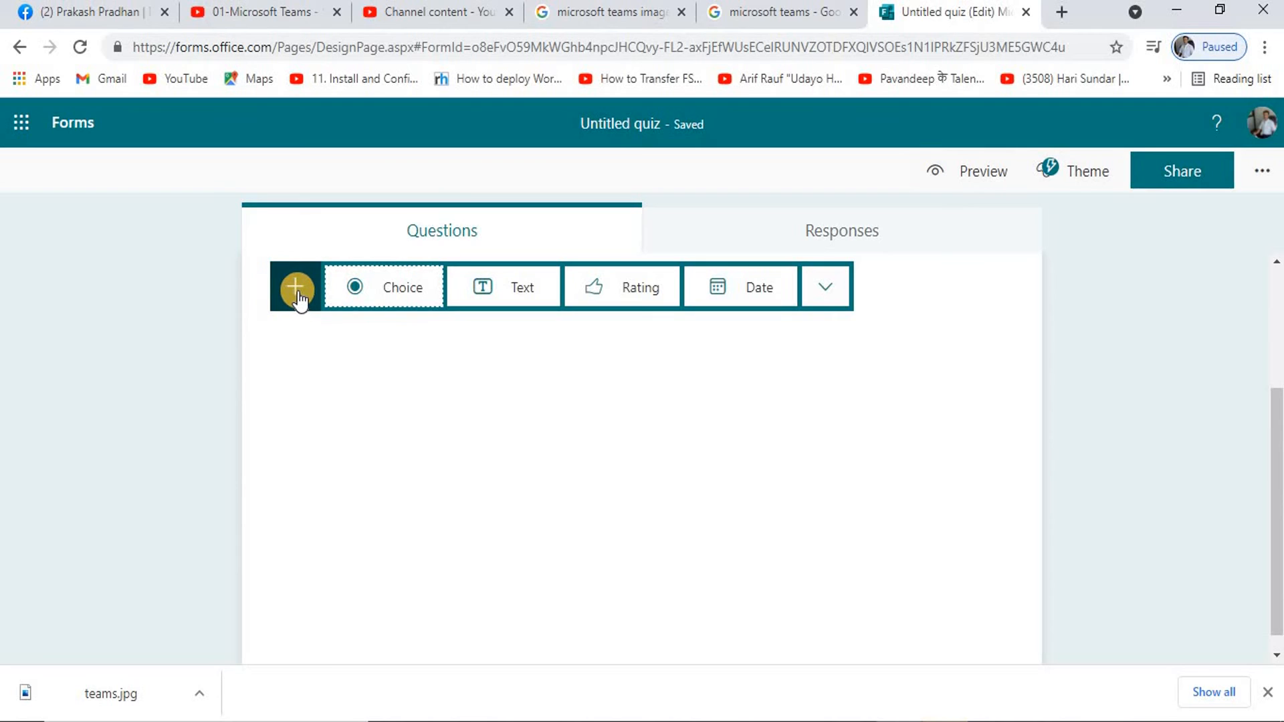
left_click(296, 289)
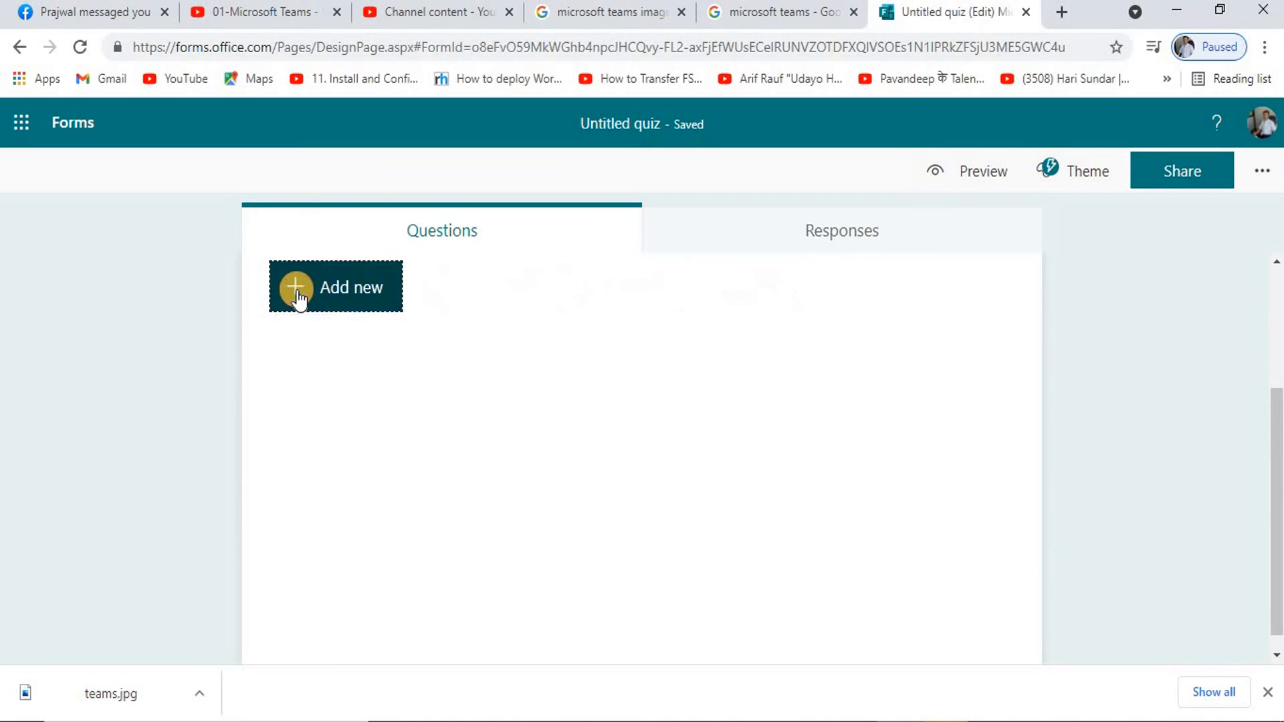
left_click(305, 292)
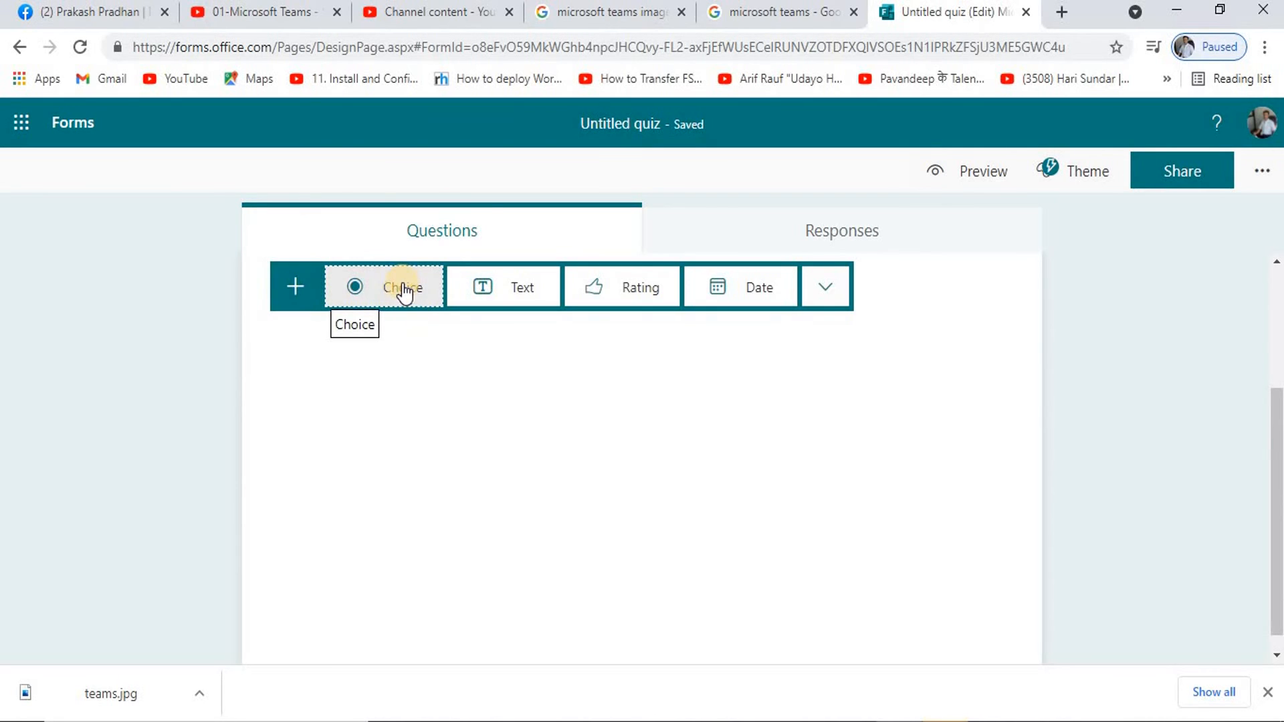
left_click(442, 239)
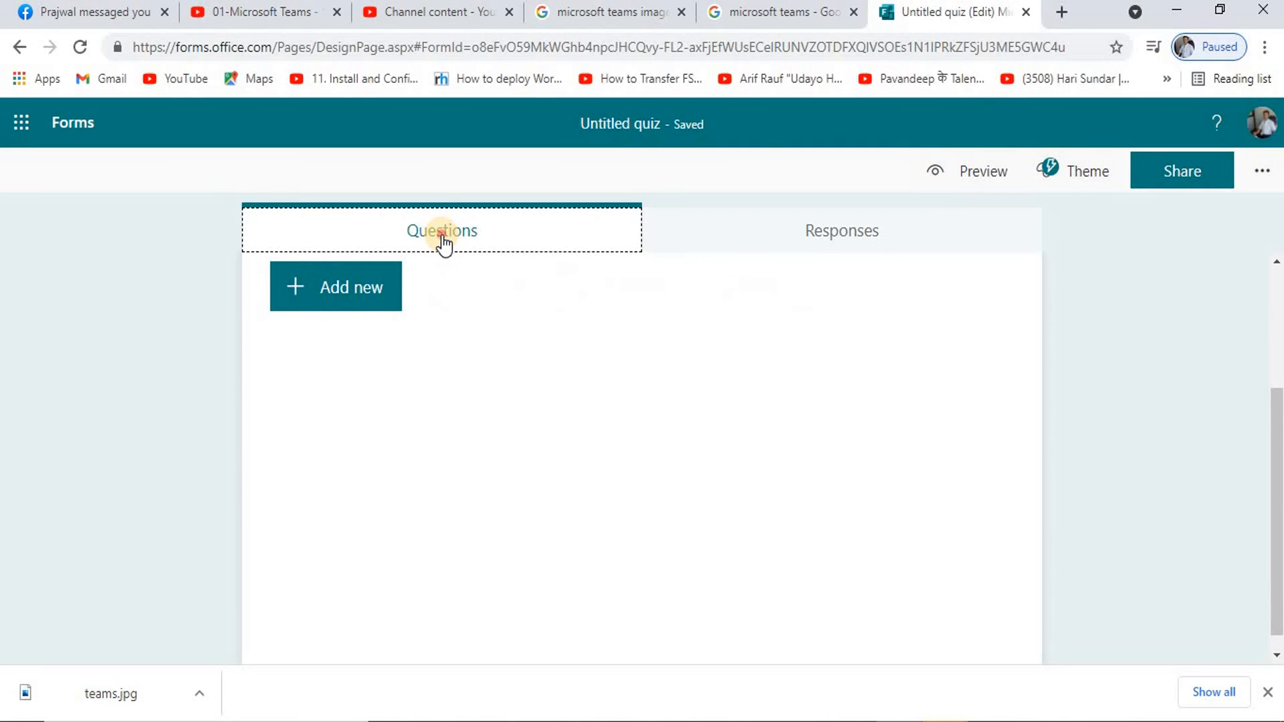
left_click(298, 286)
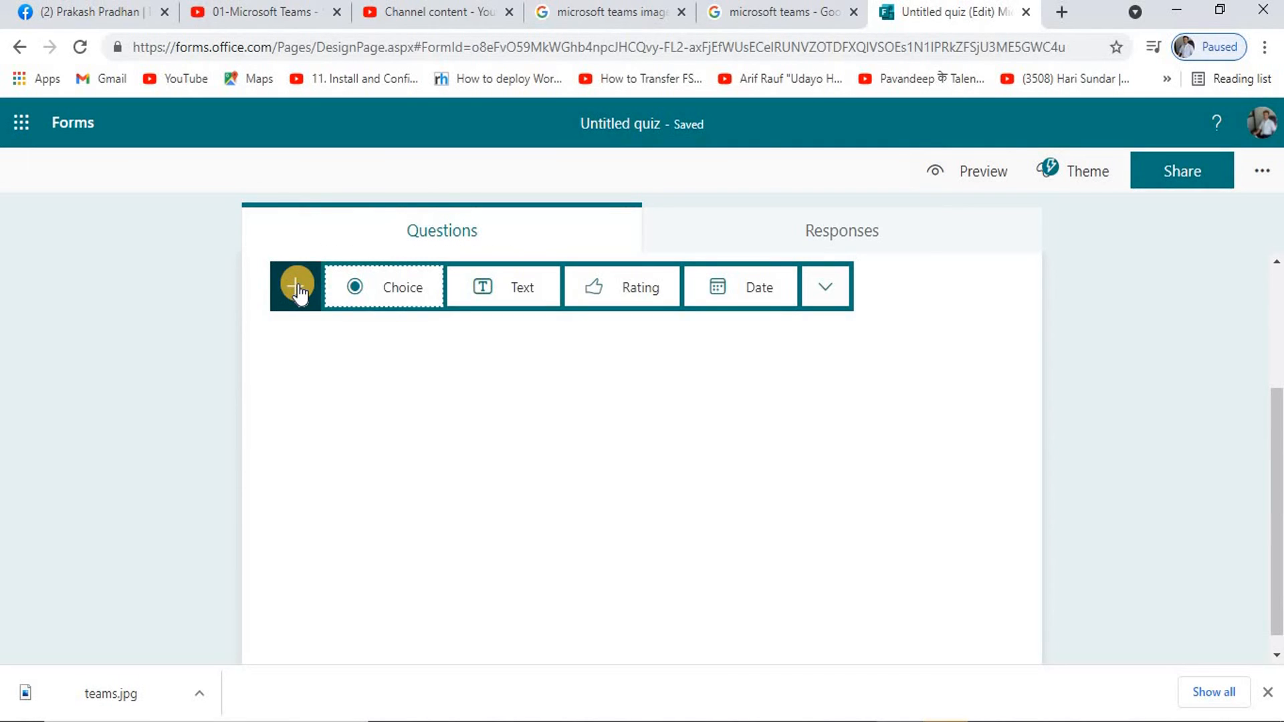
left_click(411, 288)
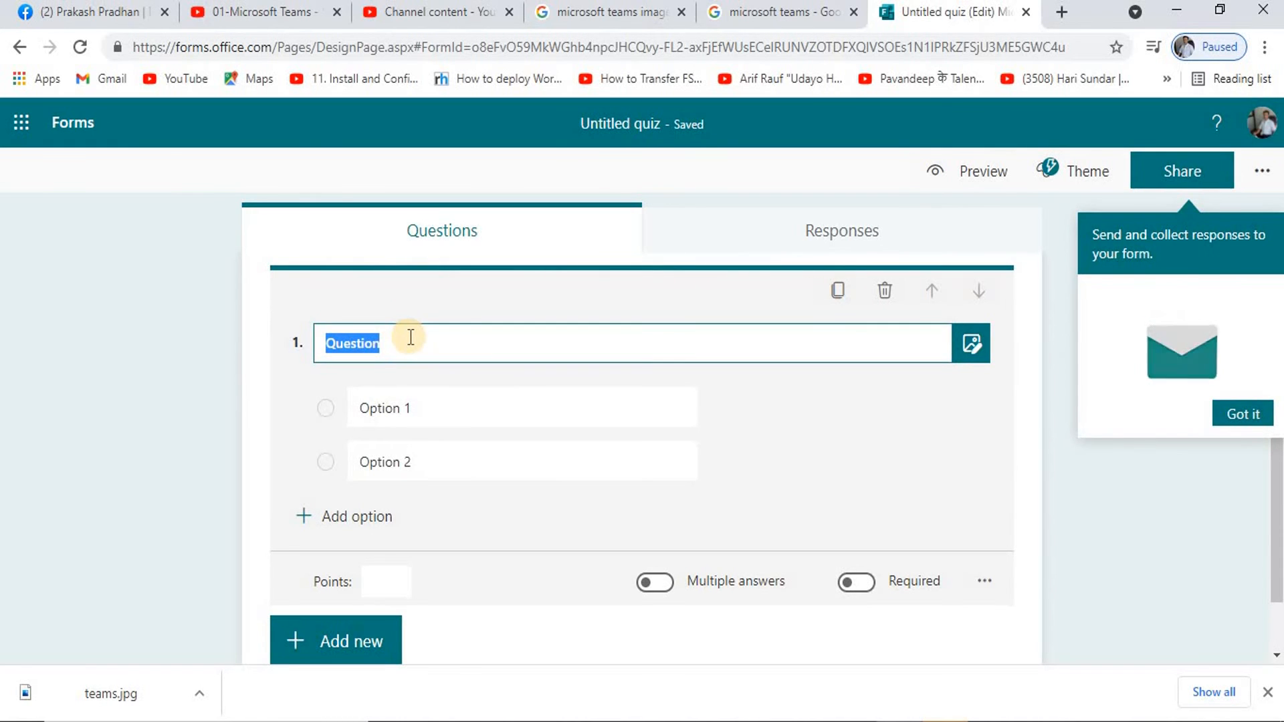
type("Wh")
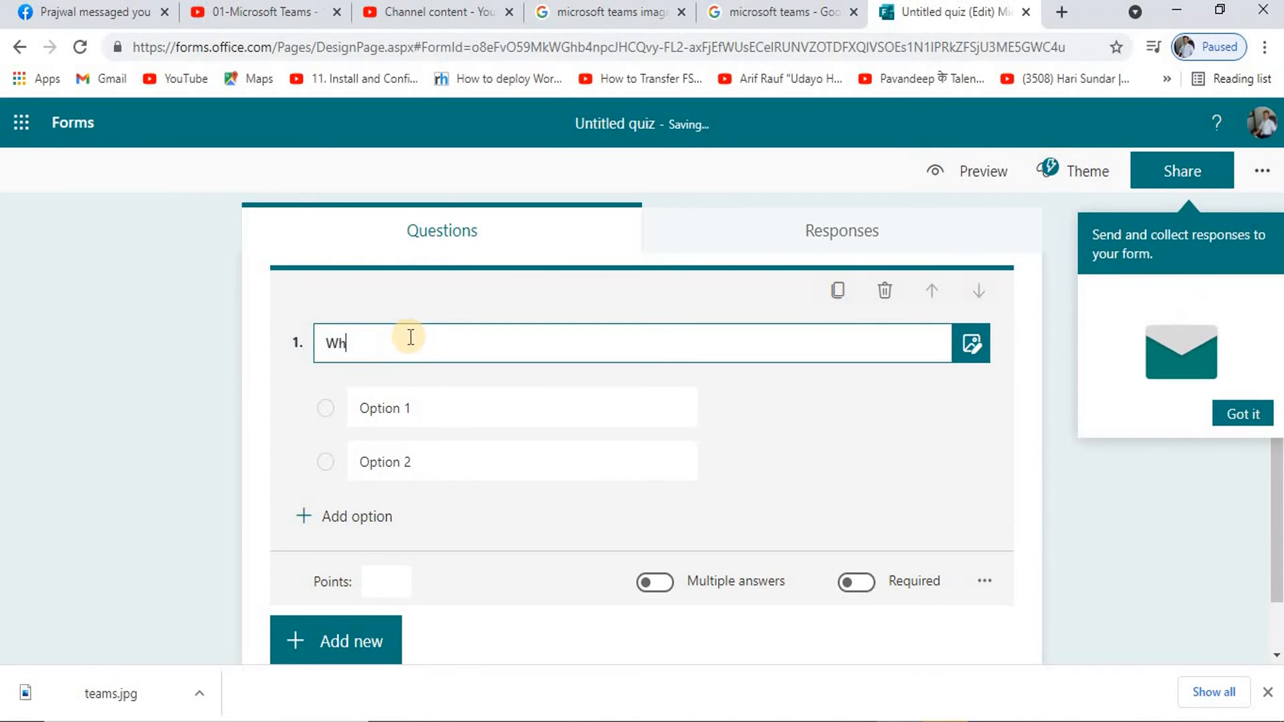
type("at is ")
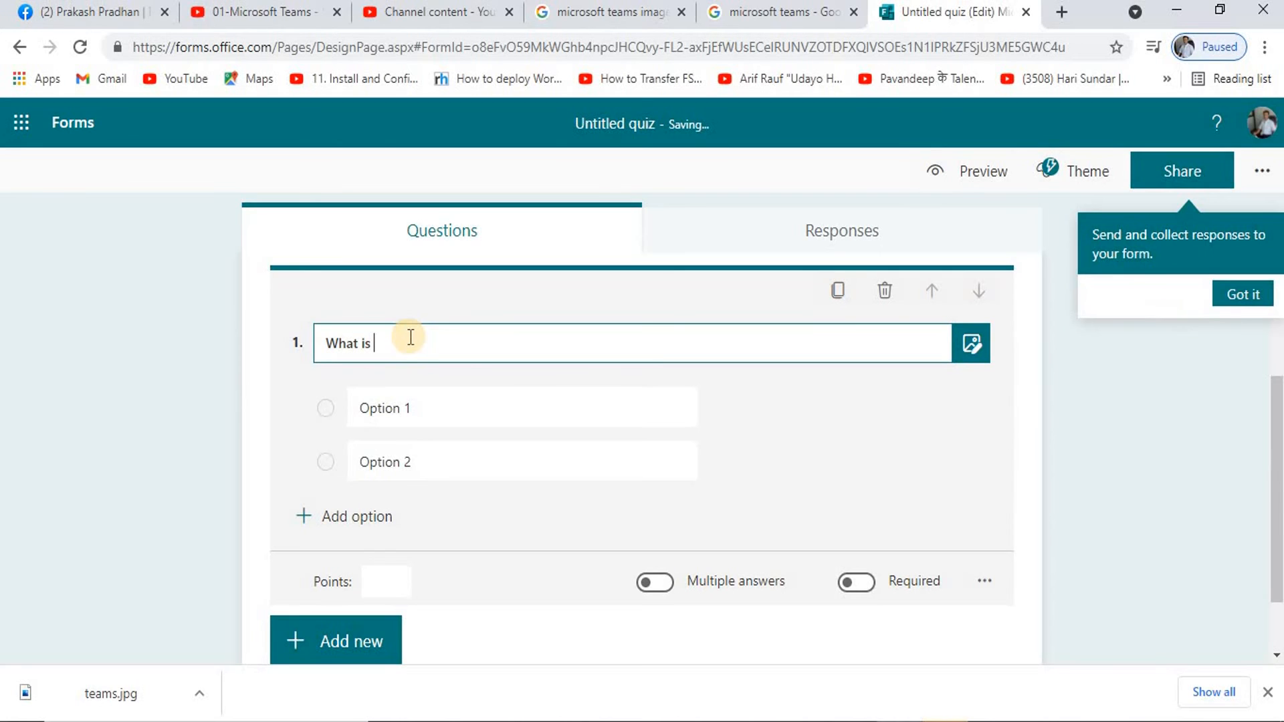
type("TCP/IP")
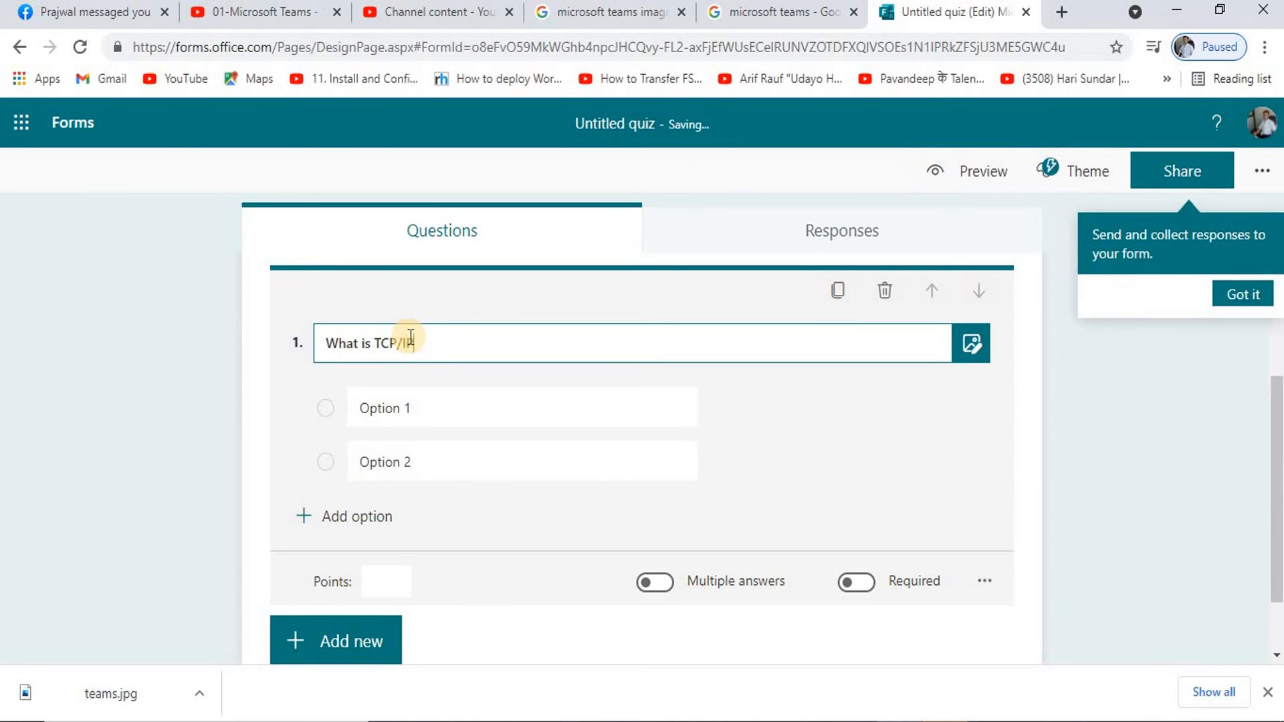
- Add a respondent message field to Option 1 of the TCP/IP question
left_click(450, 407)
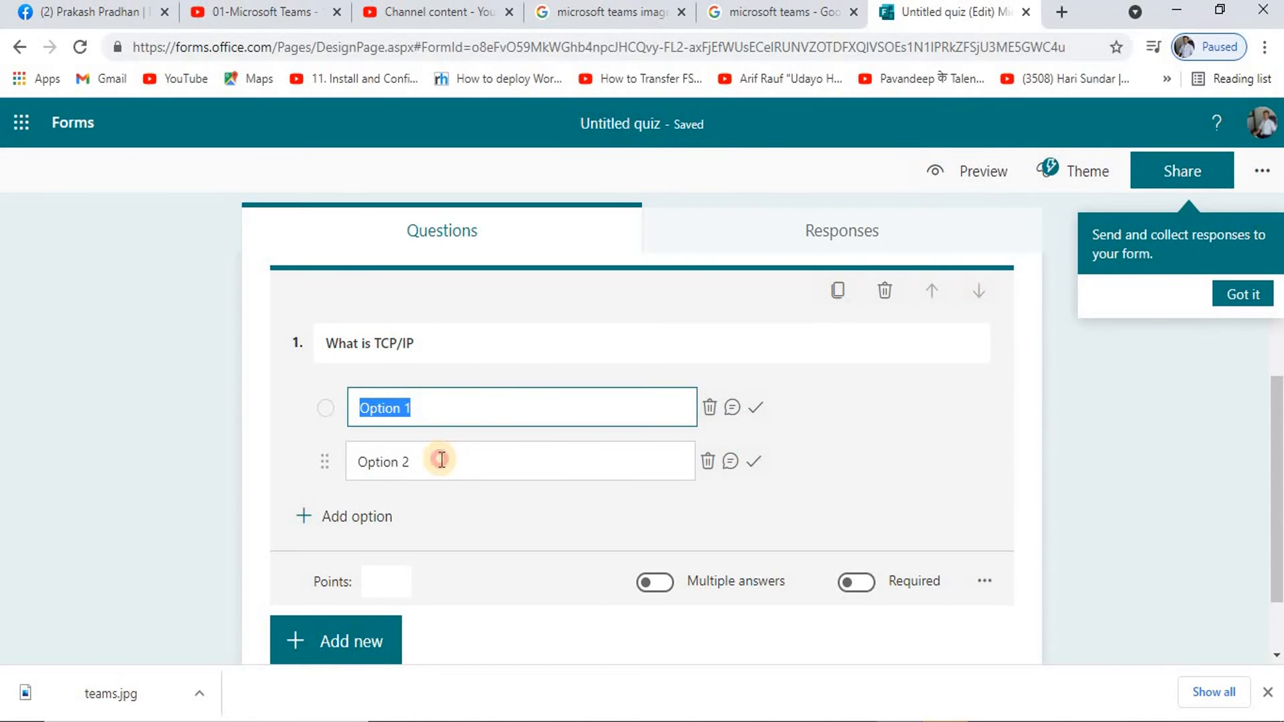
left_click(441, 460)
left_click(442, 405)
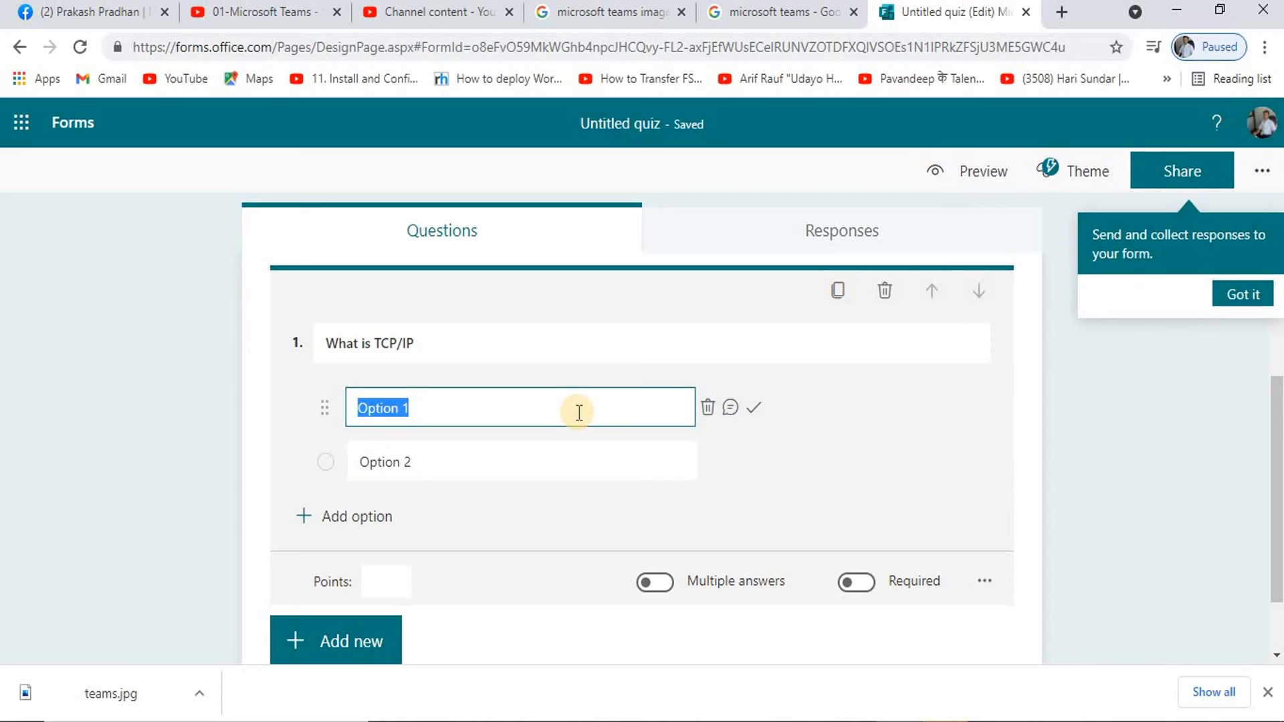
left_click(755, 410)
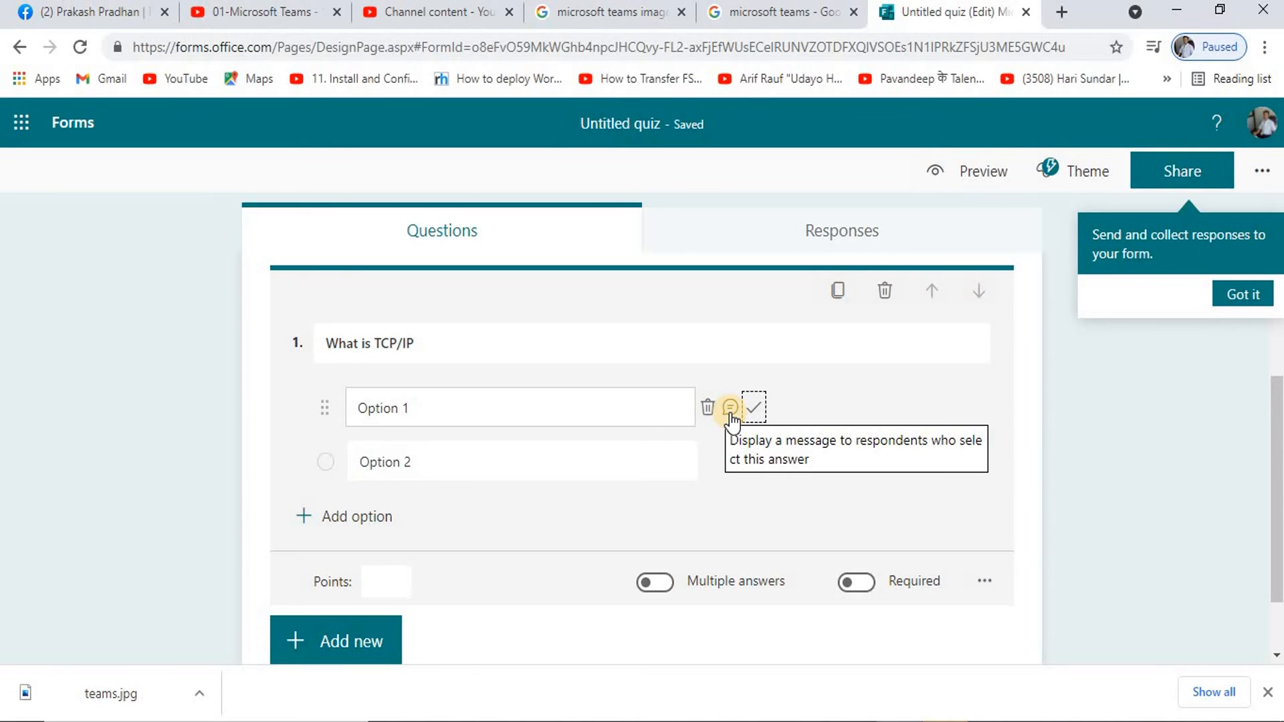
left_click(730, 407)
left_click(731, 407)
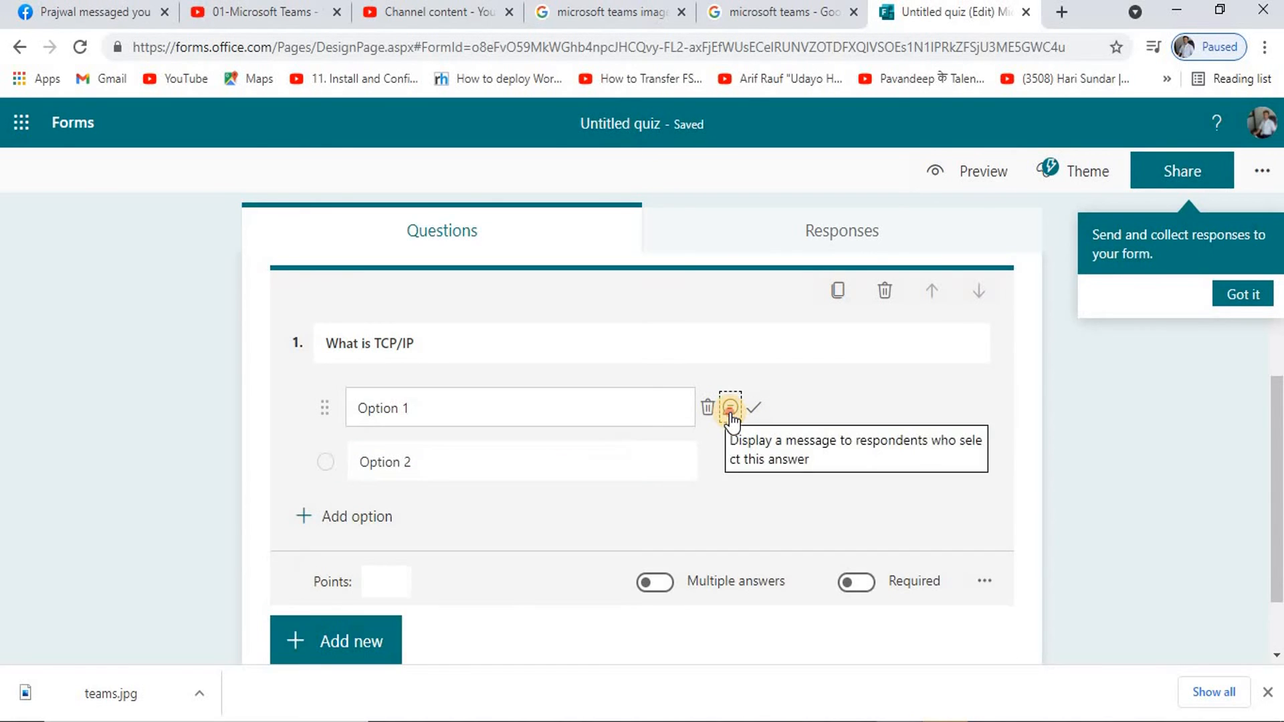
left_click(731, 409)
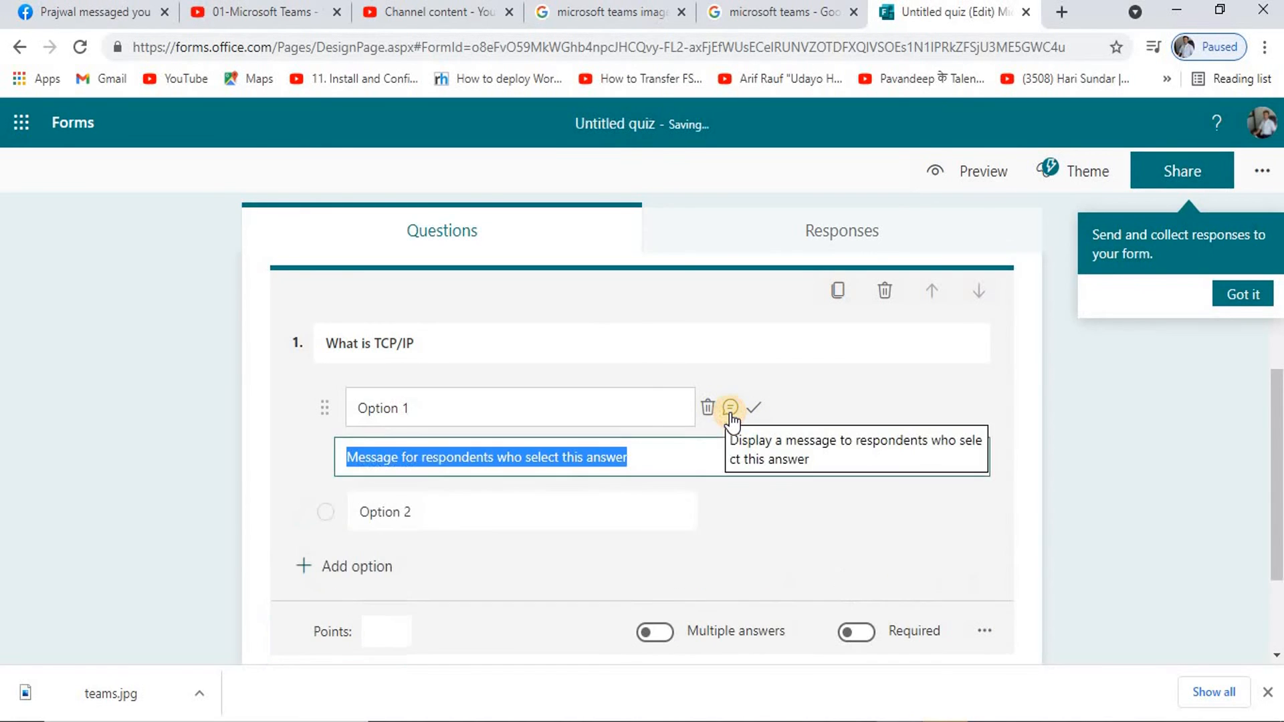
left_click(600, 299)
left_click(637, 458)
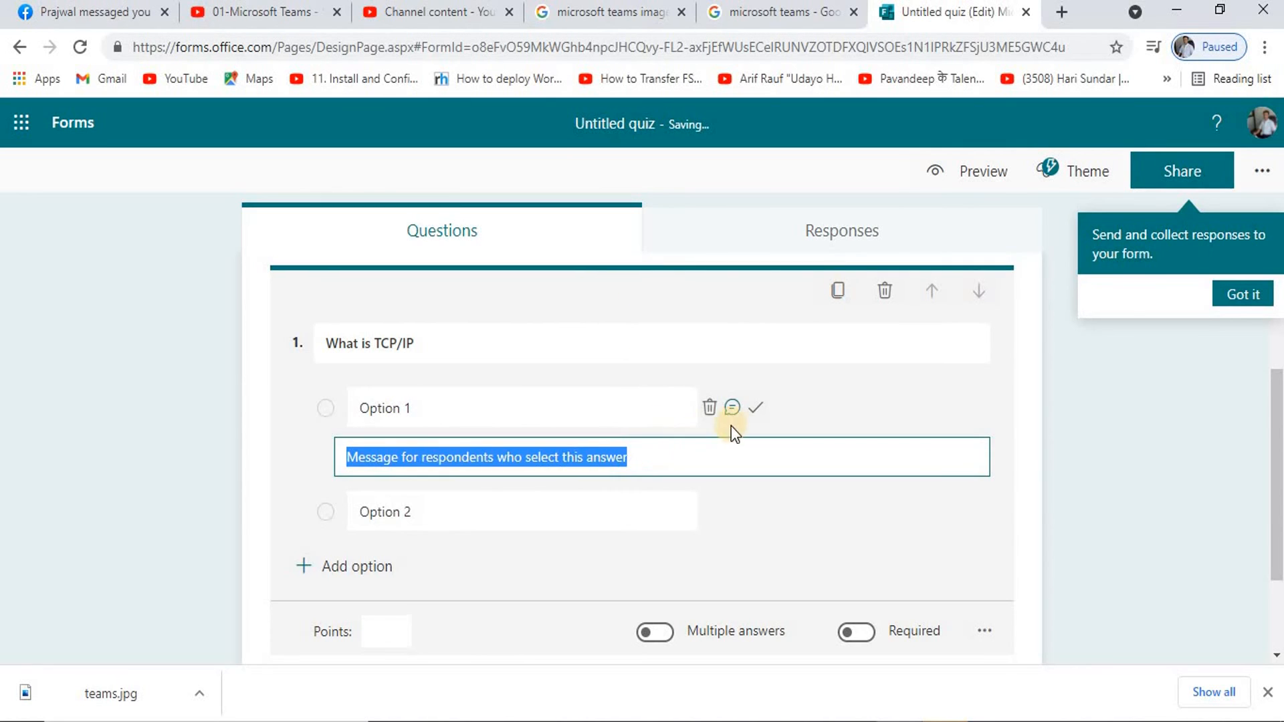
- Delete the first answer option with its message and rebuild the answer list as Option 1 and Option 2
left_click(709, 407)
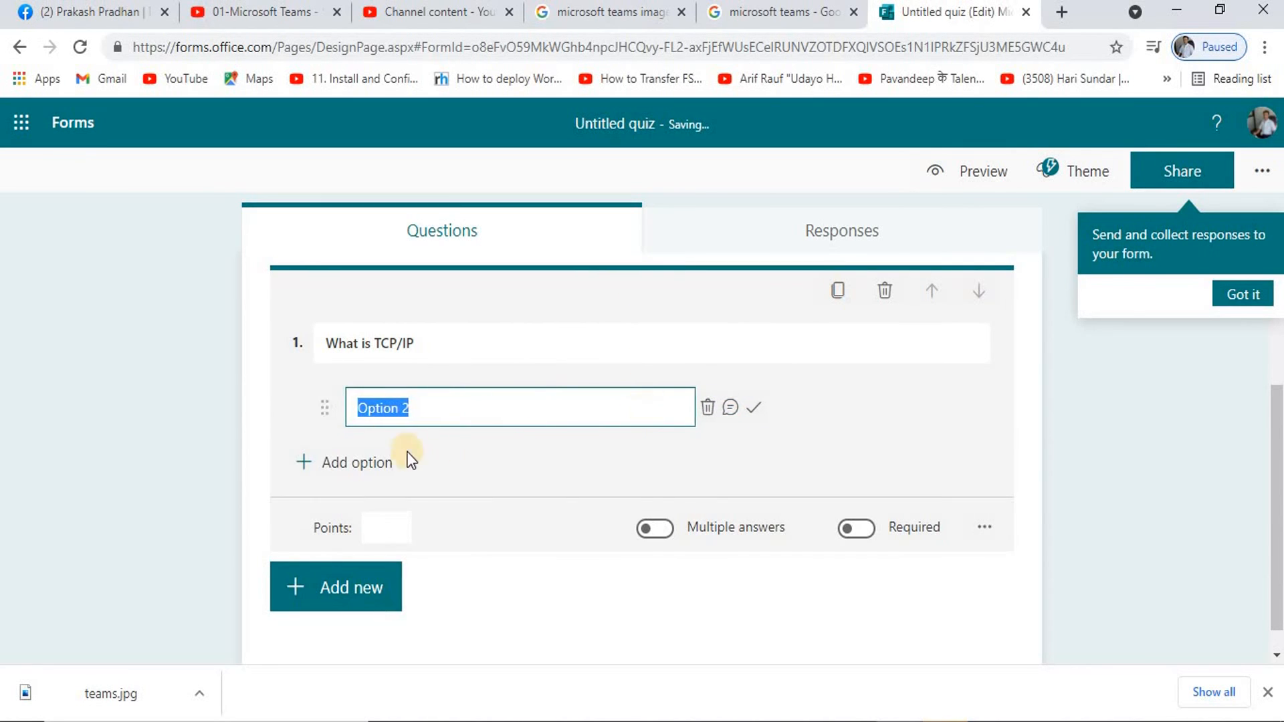
left_click(309, 461)
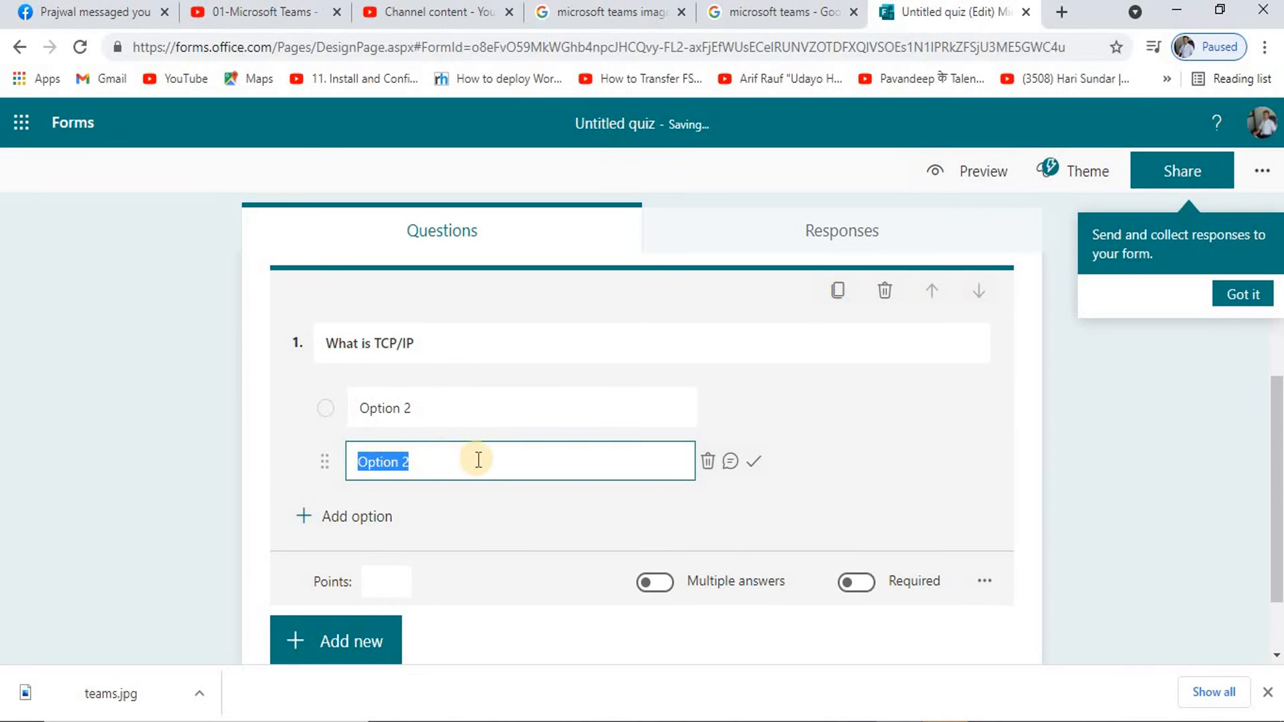
left_click(412, 402)
left_click(416, 403)
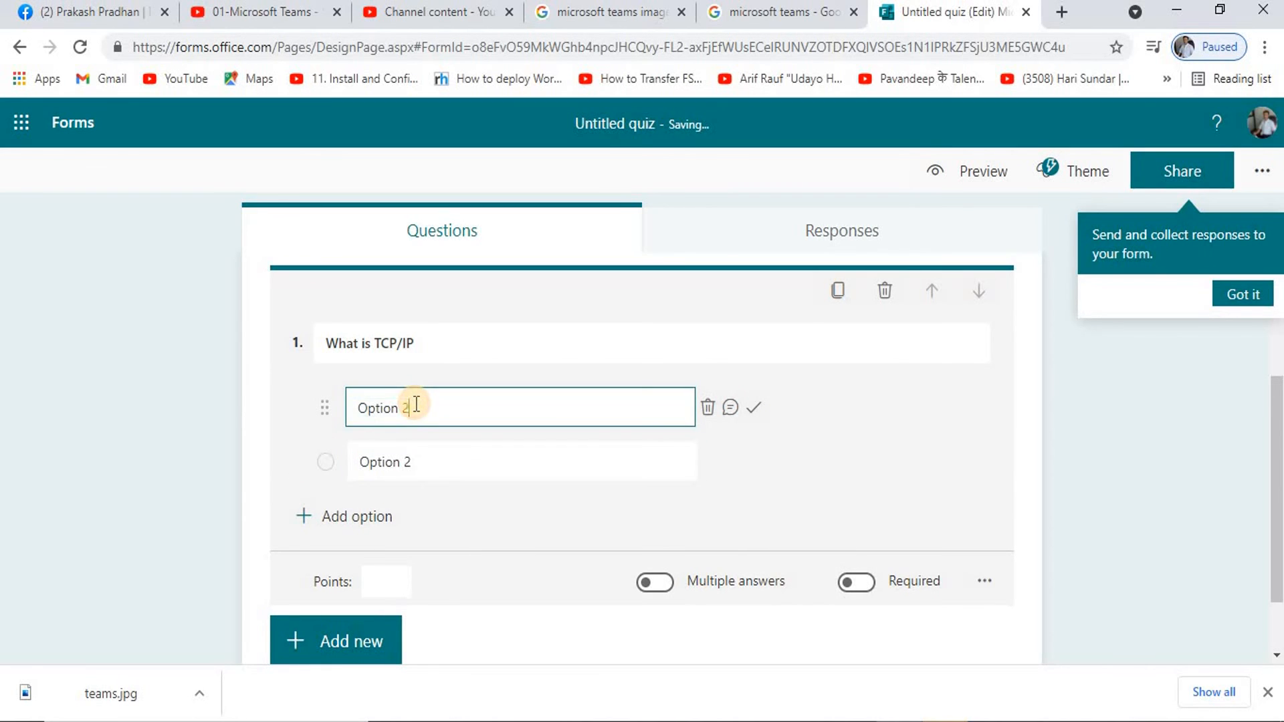
key("BackSpace")
type("1")
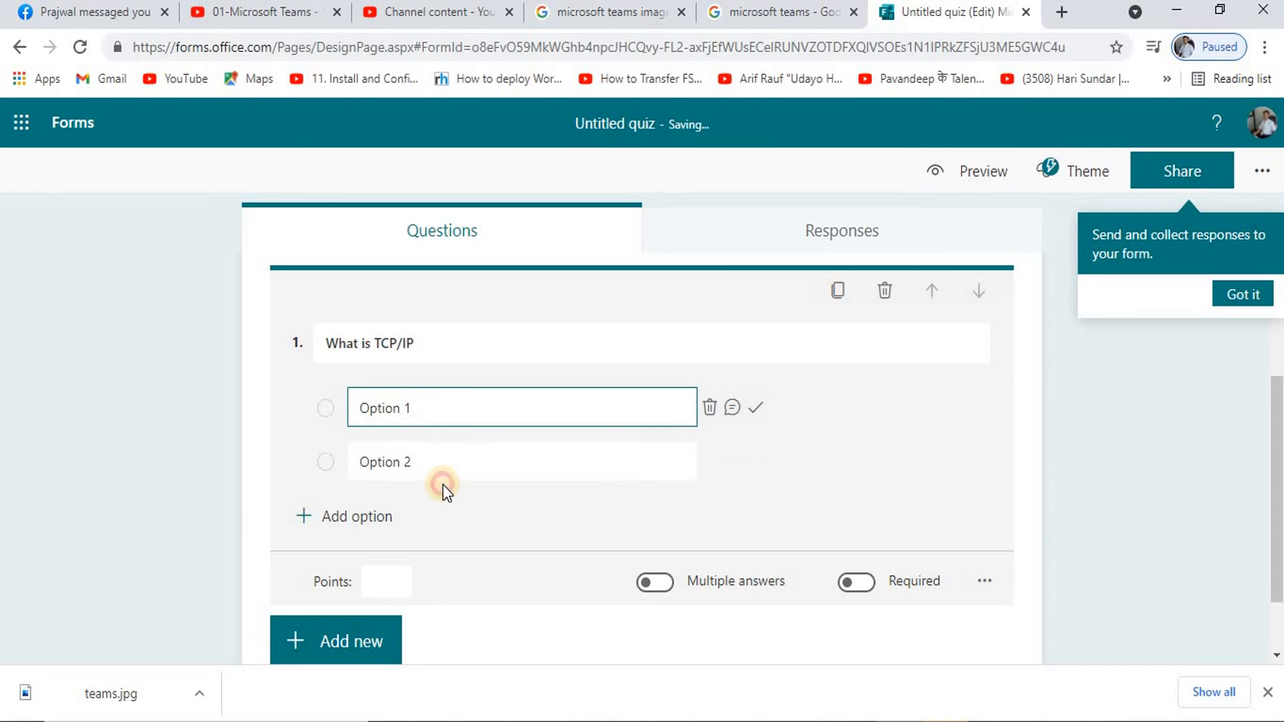
left_click(443, 484)
left_click(424, 467)
- Dismiss the sharing tip and examine the quiz's options for sending and collecting responses
scroll(651, 468, "down", 1)
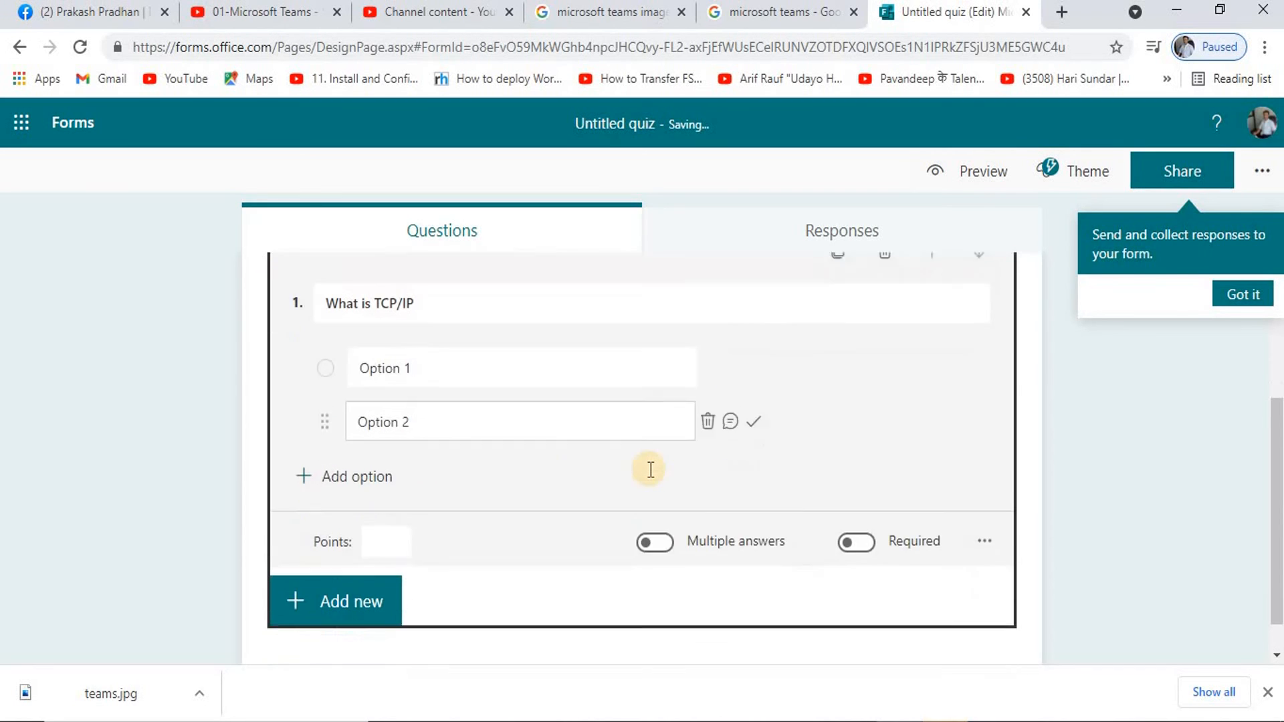
scroll(651, 469, "up", 3)
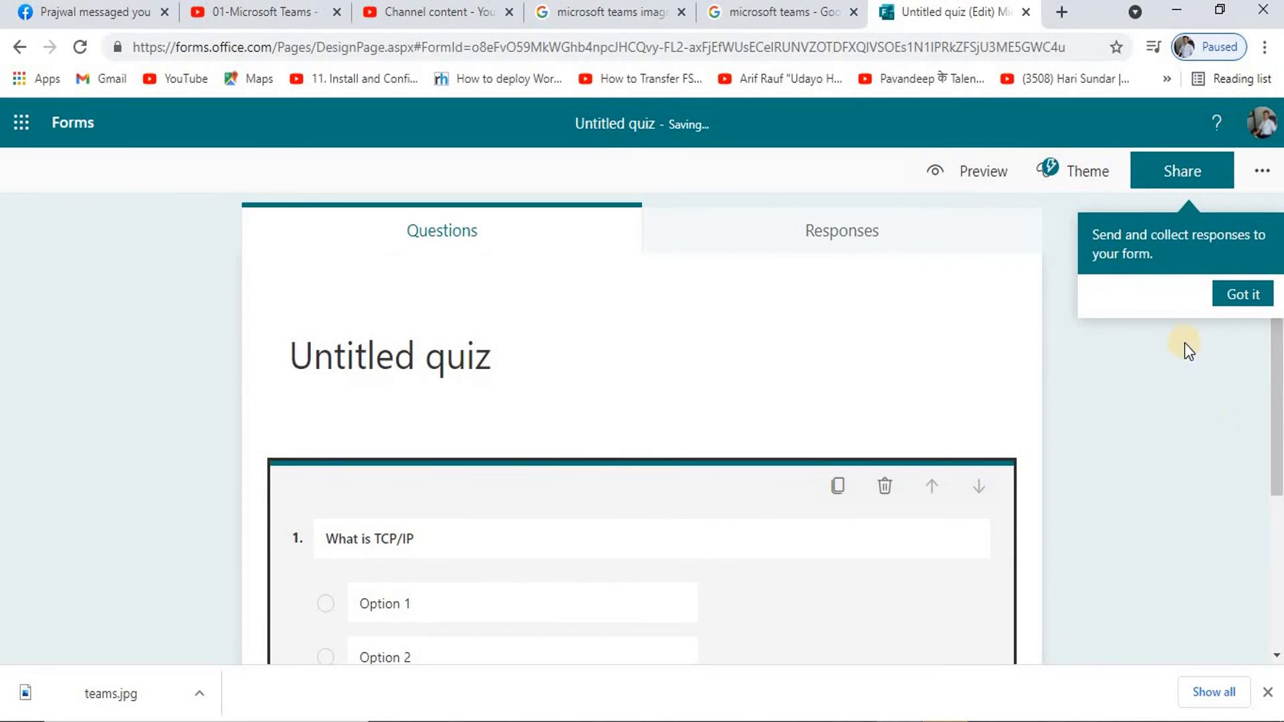
left_click(1238, 289)
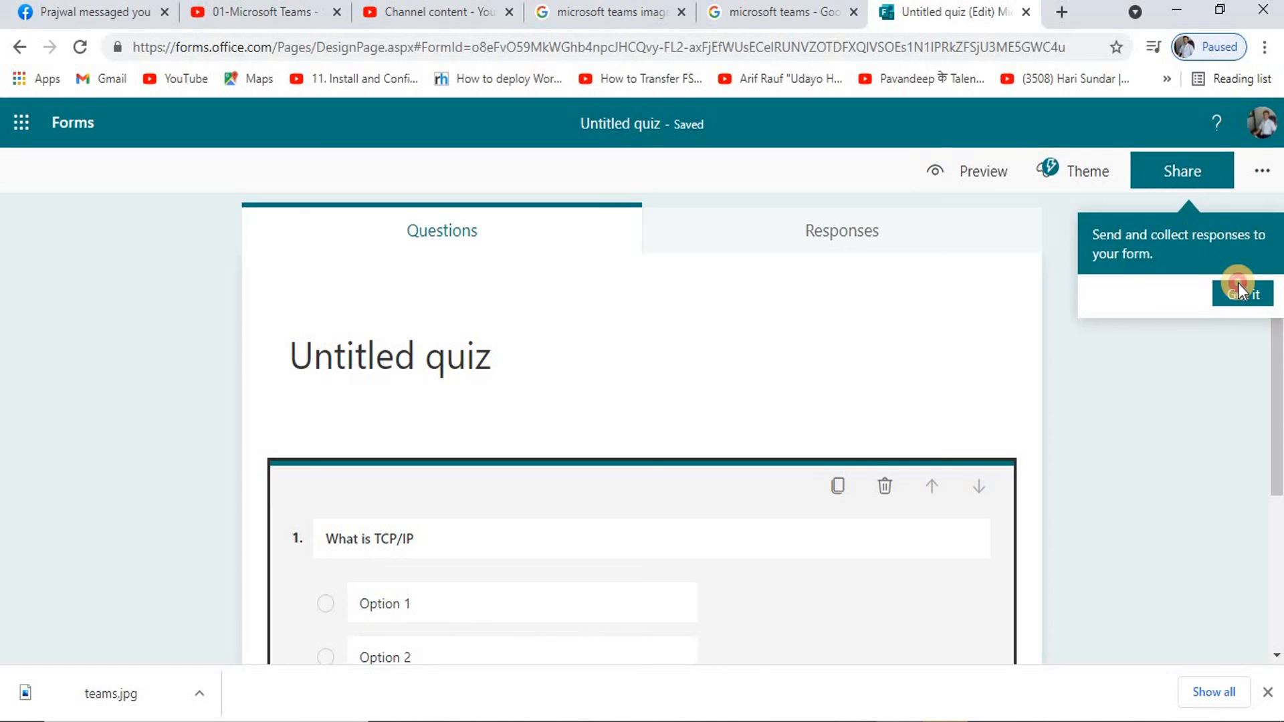
left_click(1168, 169)
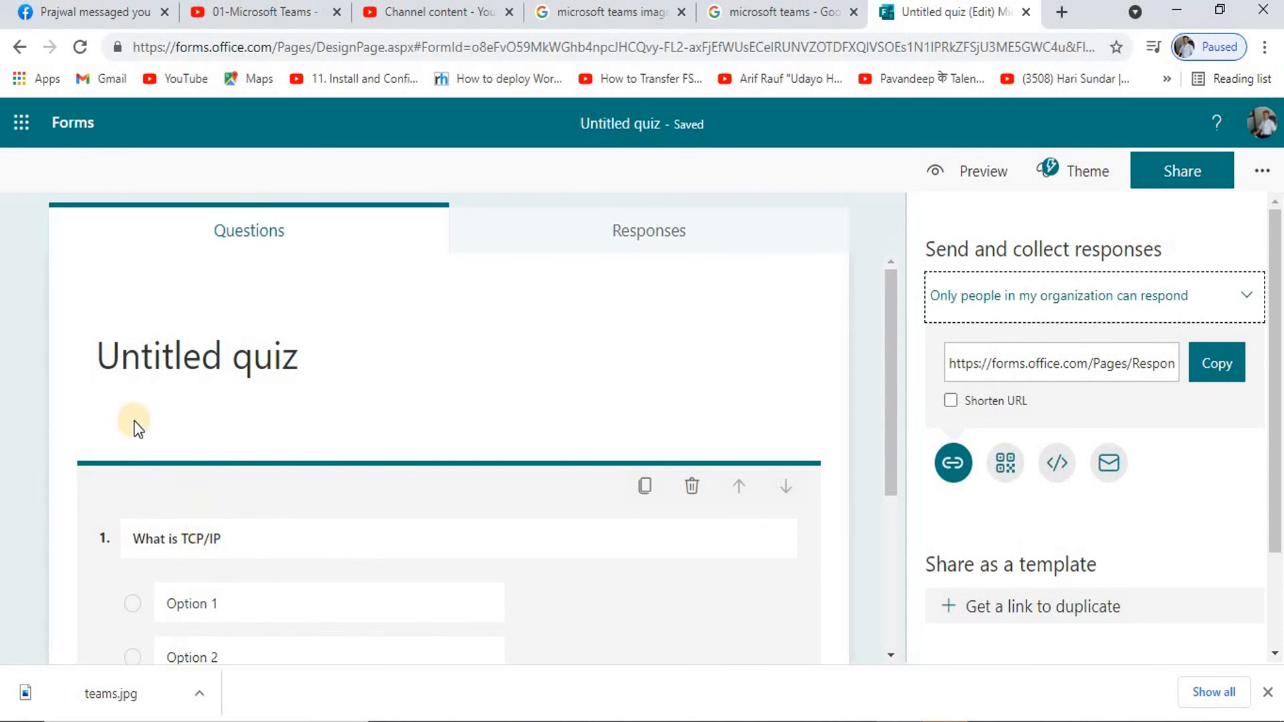
scroll(158, 407, "down", 4)
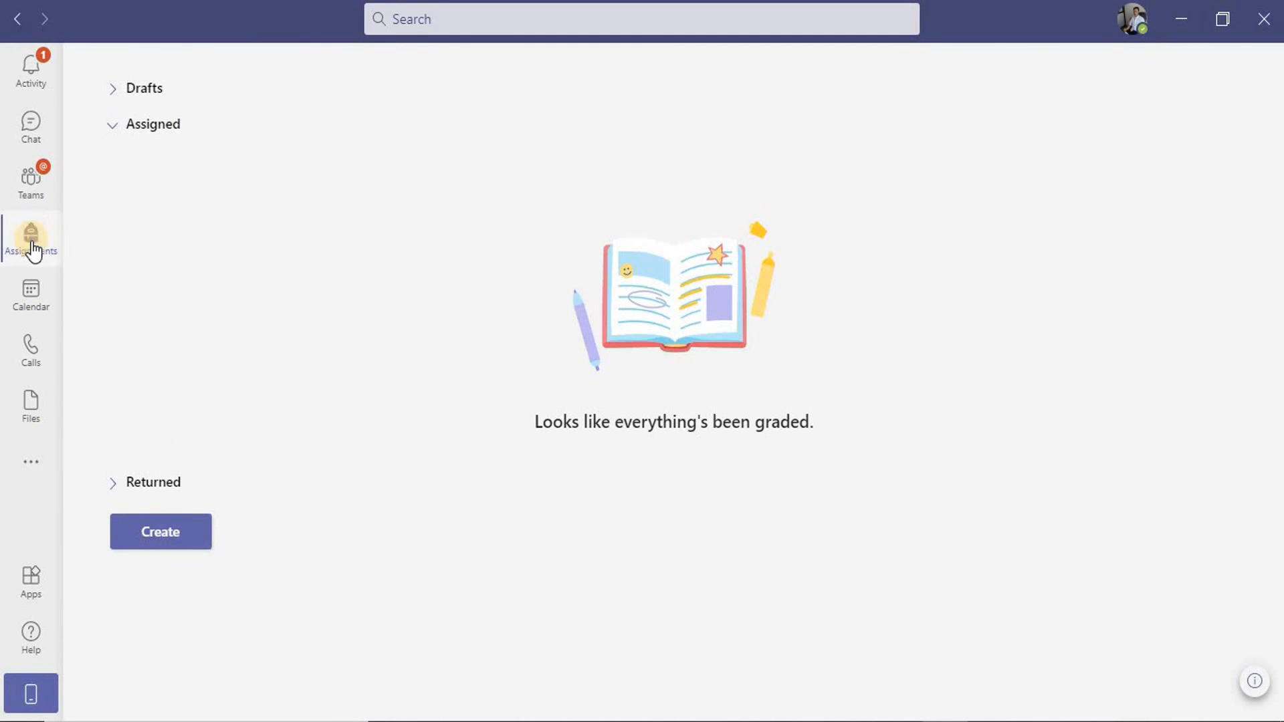
- Switch to Microsoft Teams and view the Networking assignment posted in Grade 11's General channel
left_click(31, 180)
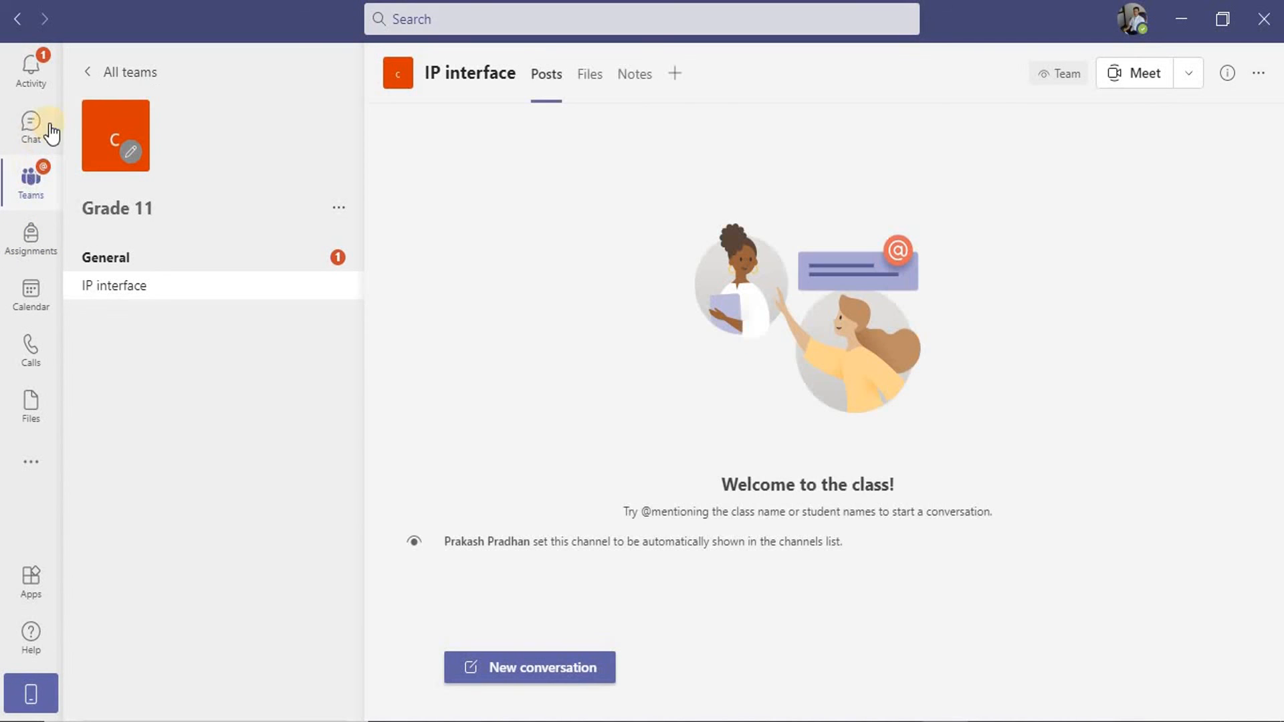
left_click(155, 258)
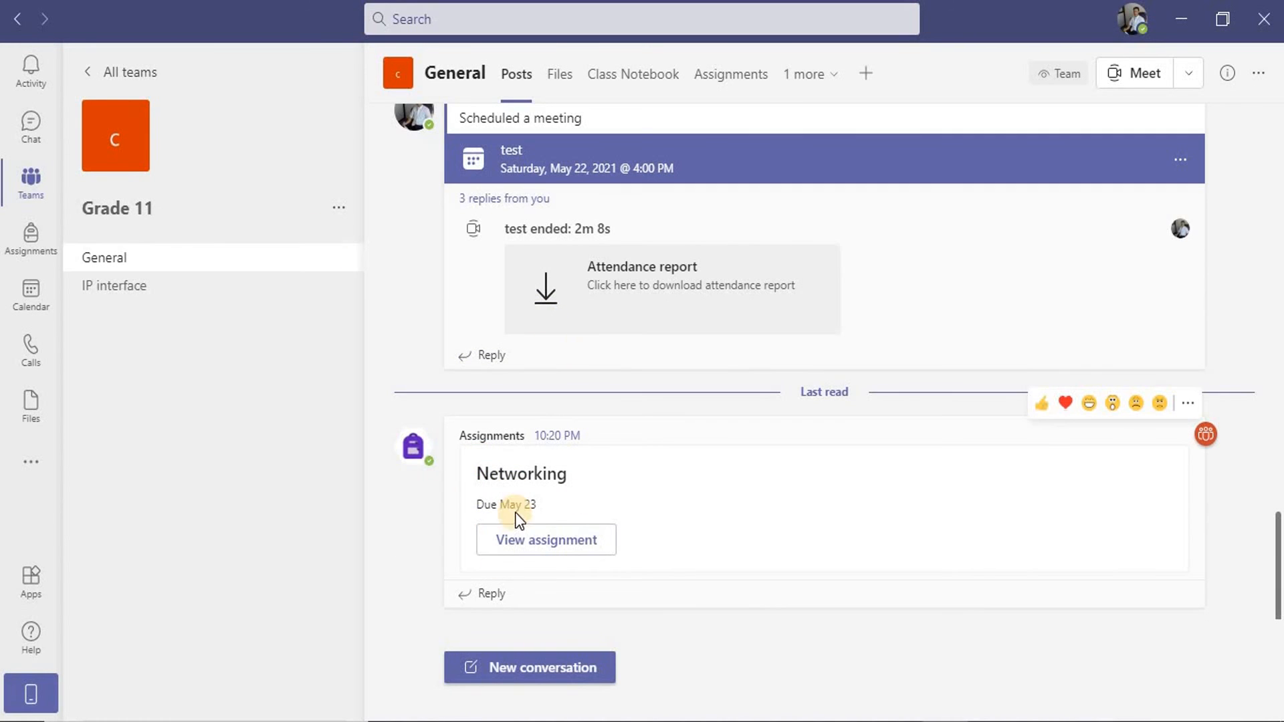
left_click(543, 547)
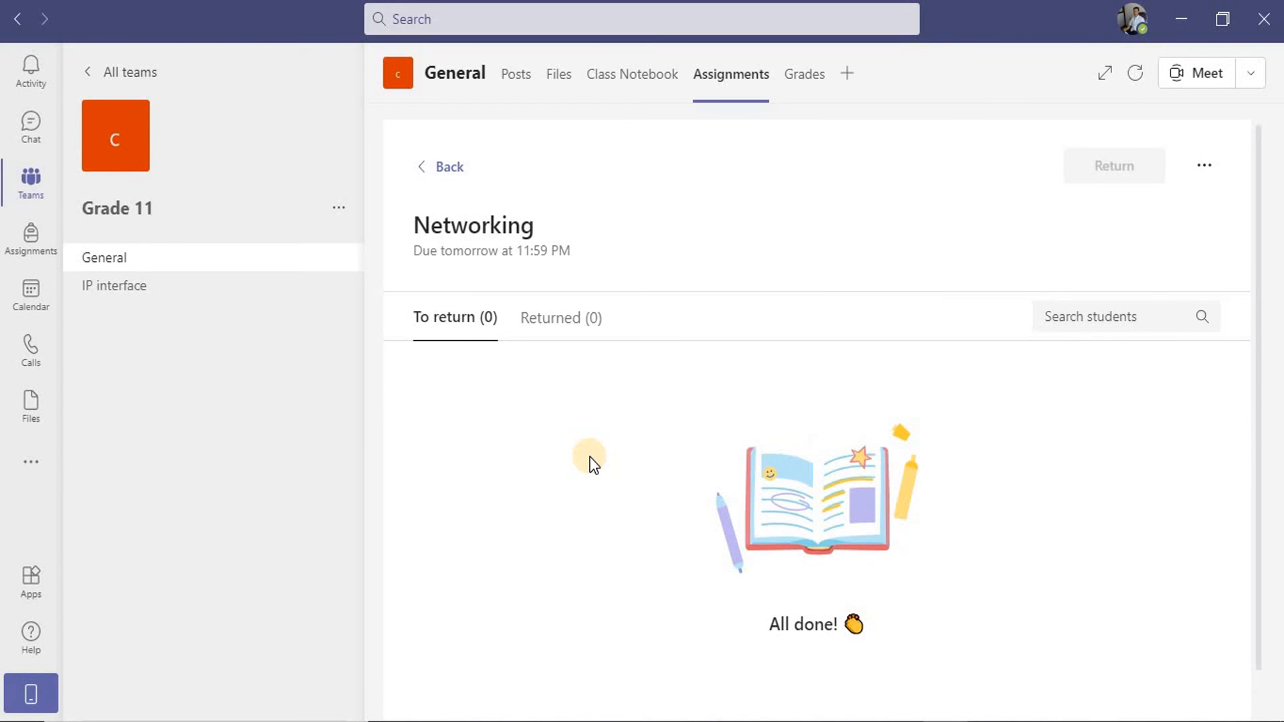
- Create a quiz assignment for the Grade 11 class and start a new quiz in Forms
left_click(31, 241)
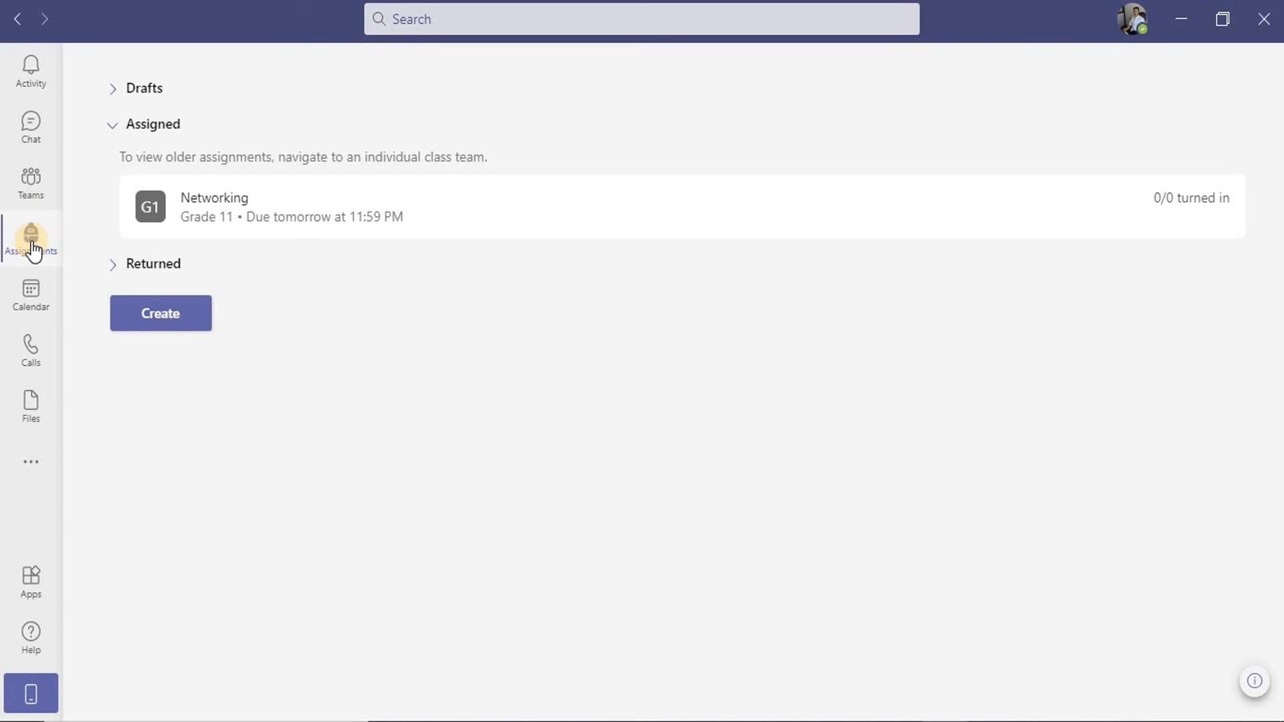
left_click(163, 319)
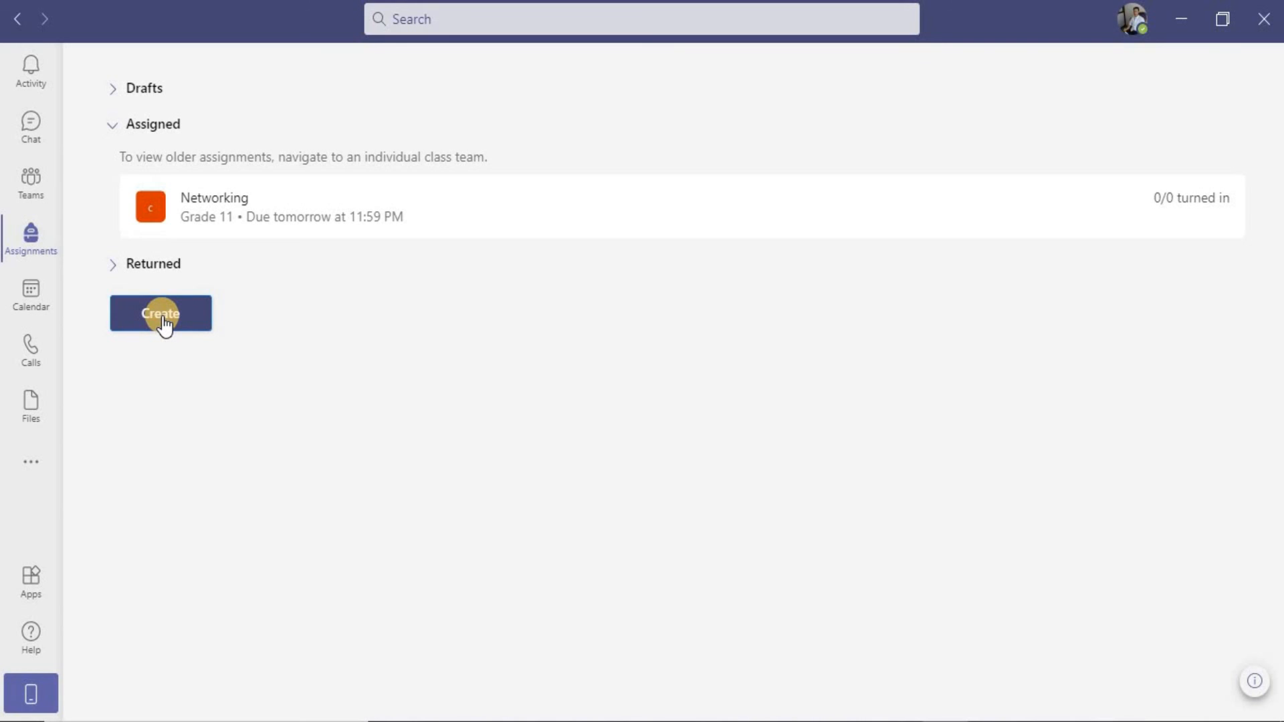
left_click(150, 241)
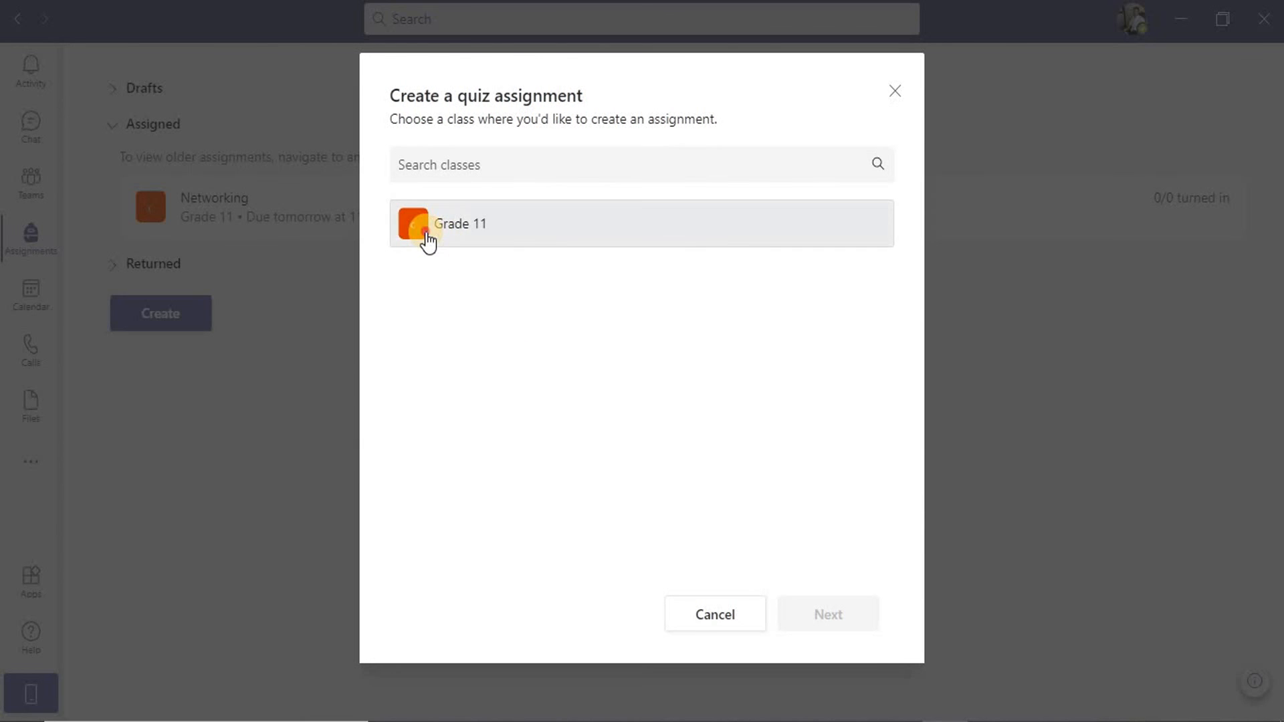
left_click(428, 241)
left_click(833, 614)
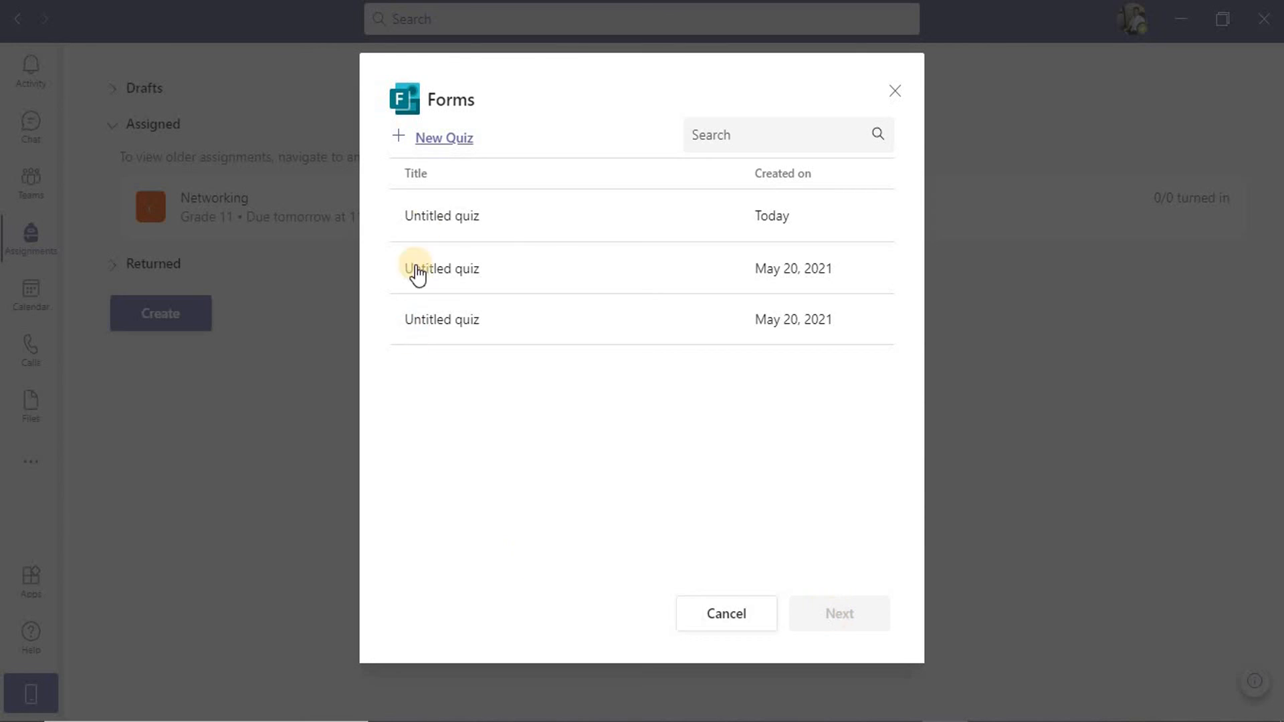
left_click(431, 141)
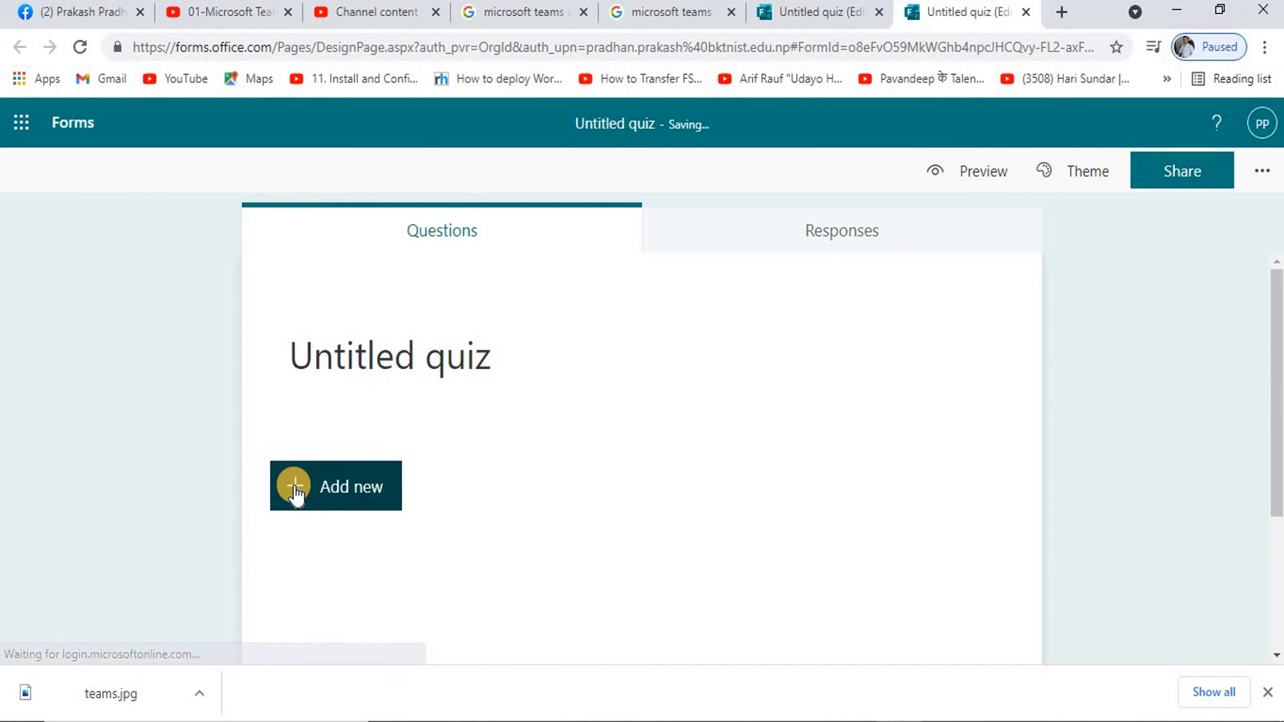
- Add a choice question titled "second question" to the untitled quiz
left_click(296, 495)
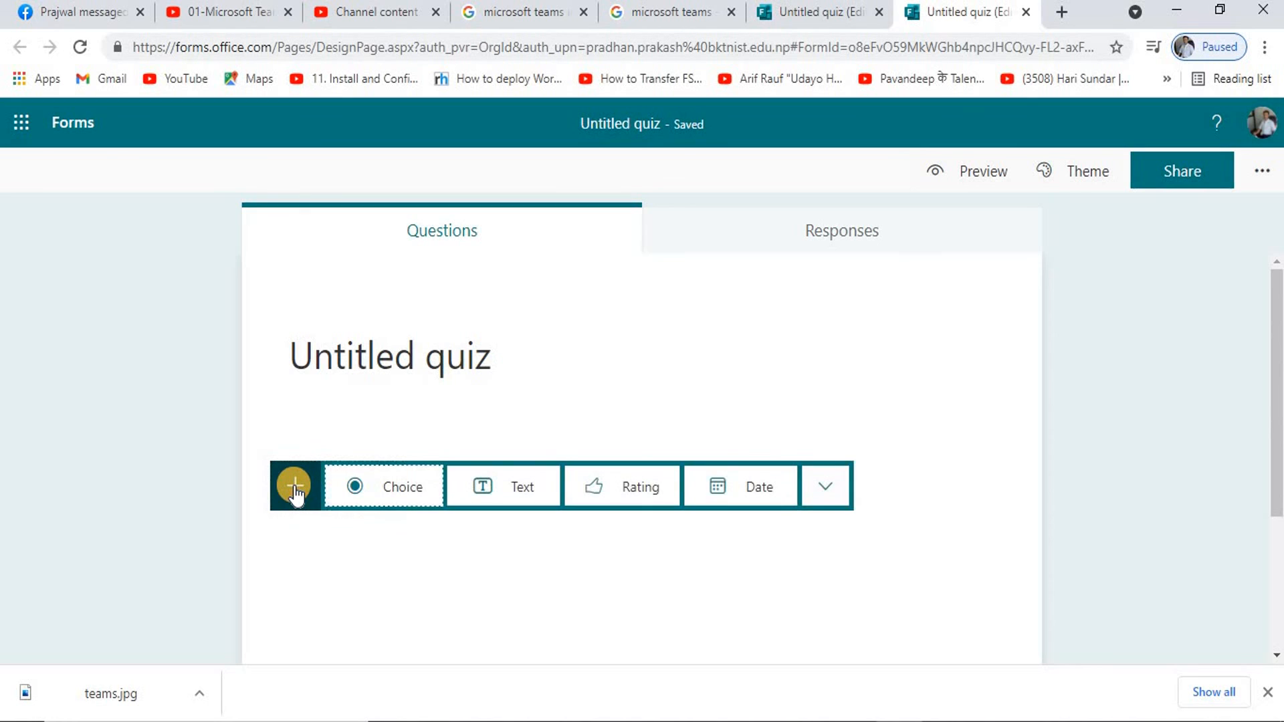
left_click(399, 494)
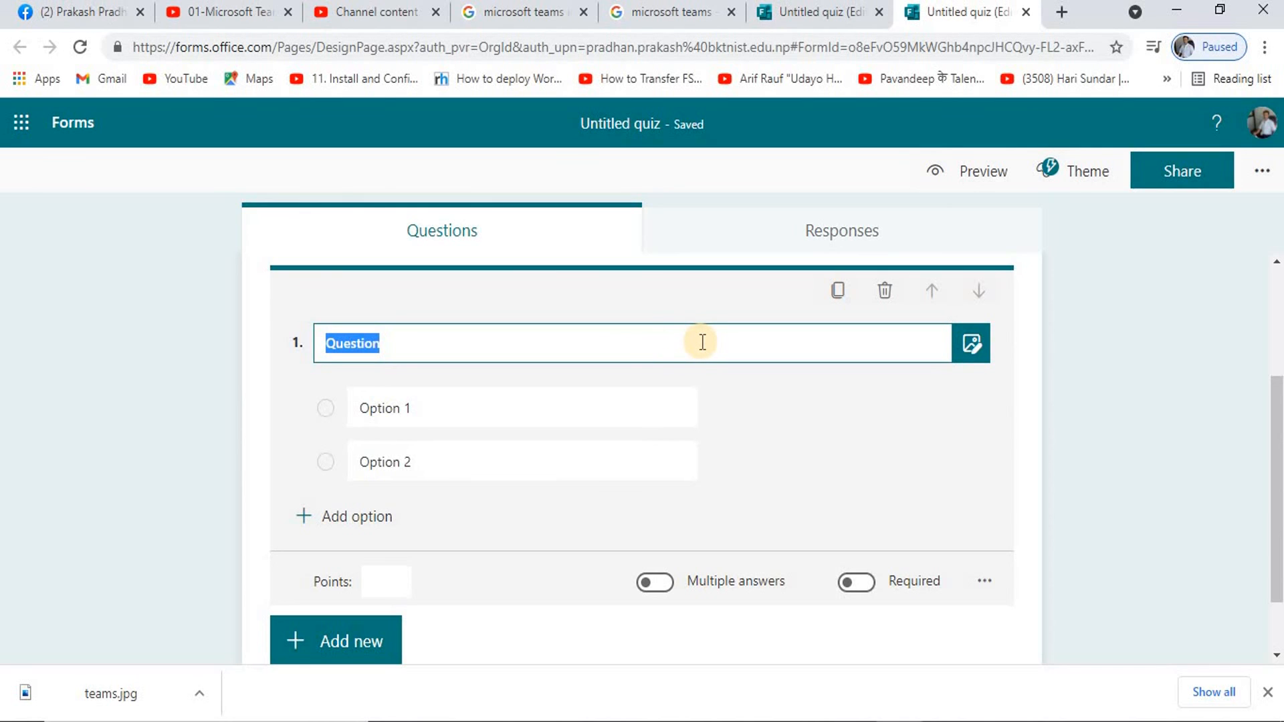
type("second q")
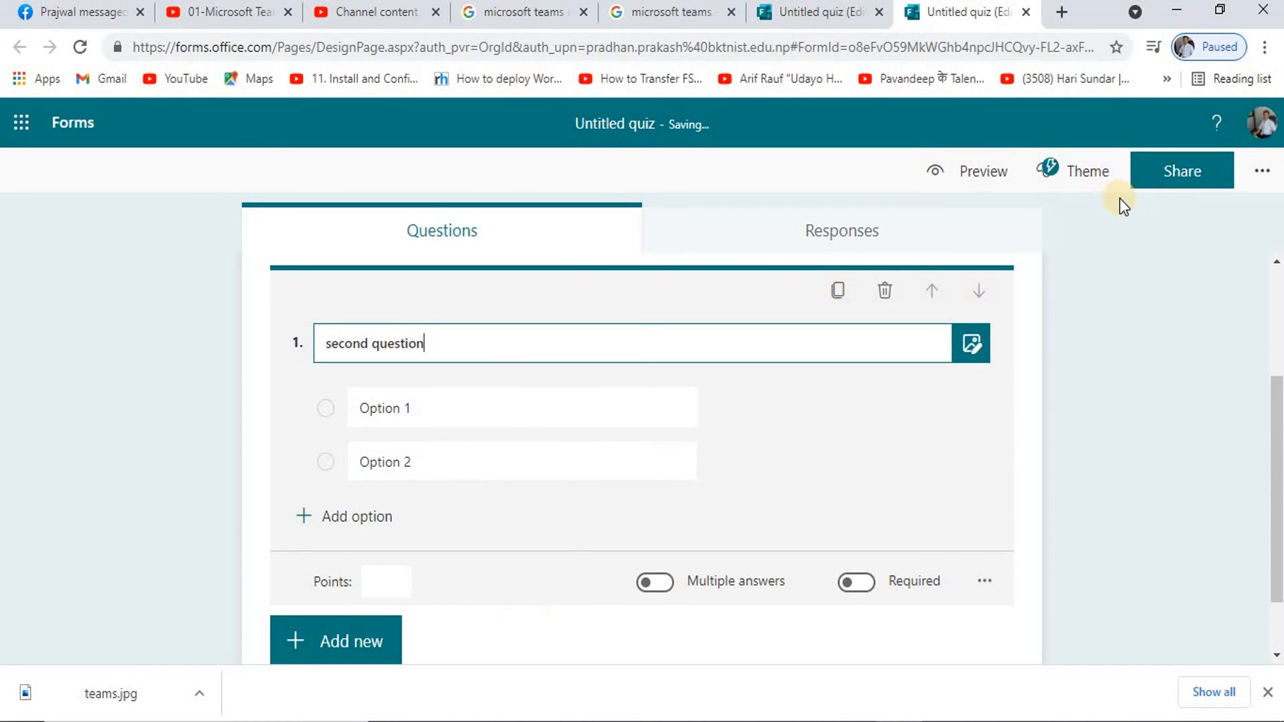
- Copy the quiz's response link for people in the organization and close the quiz
left_click(1197, 173)
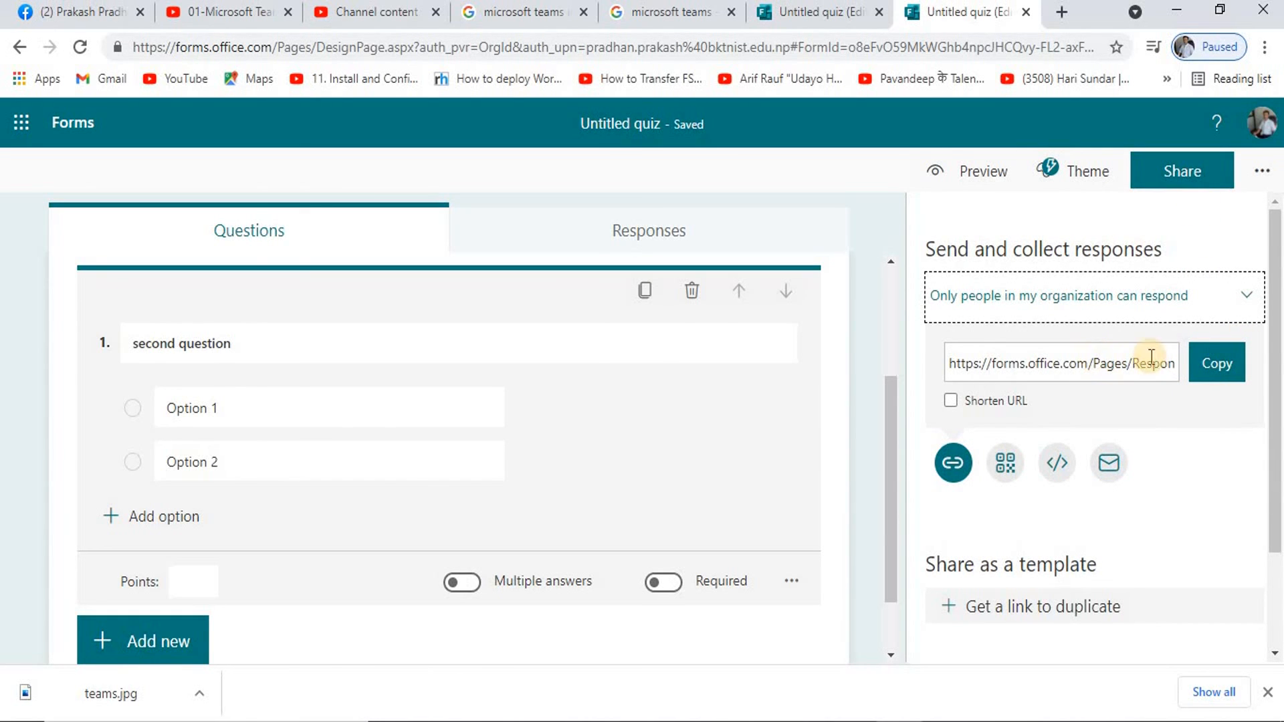
left_click(1217, 370)
left_click(1141, 172)
left_click(1026, 11)
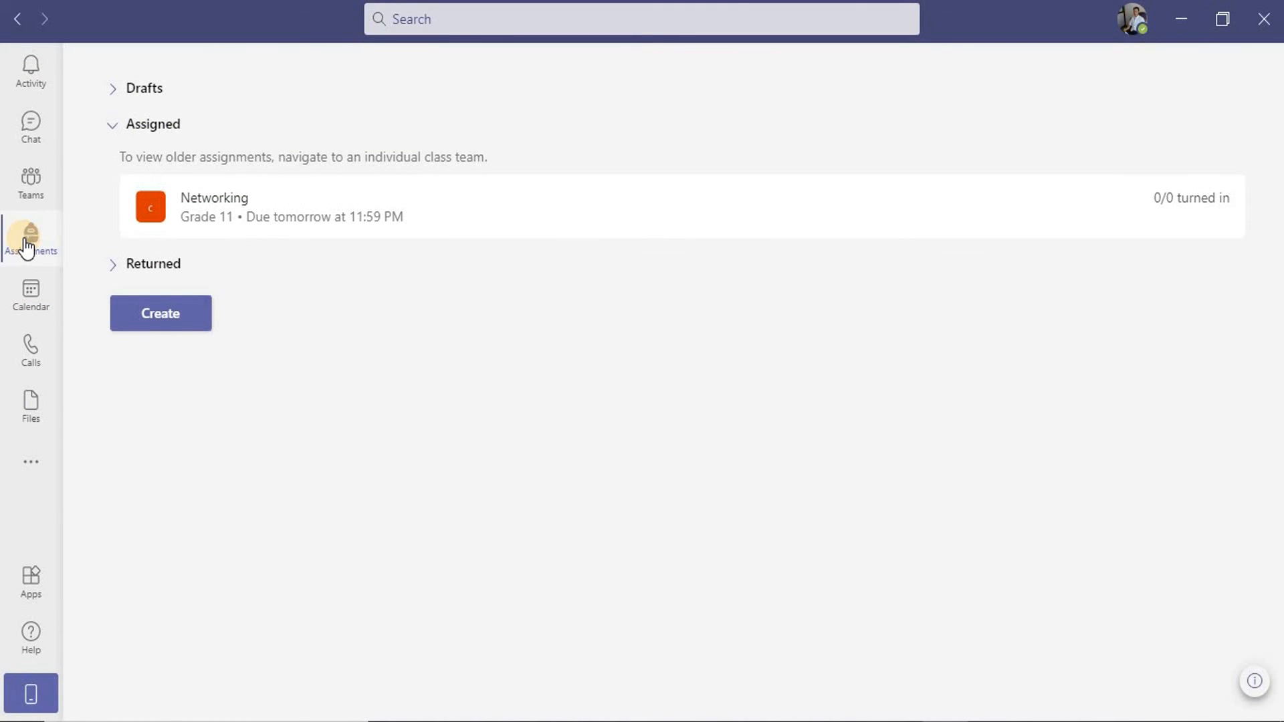
- In Teams, create an assignment from an existing one, picking Networking from the Grade 11 class to reuse
left_click(165, 325)
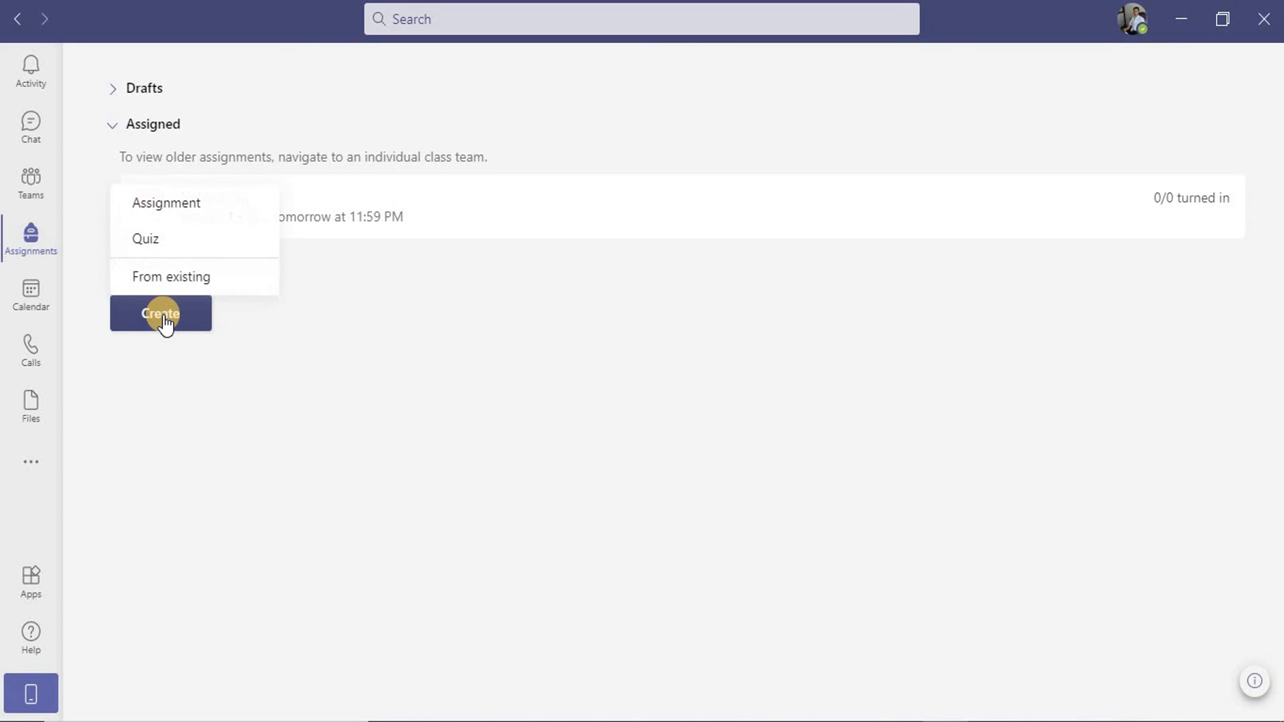
left_click(188, 282)
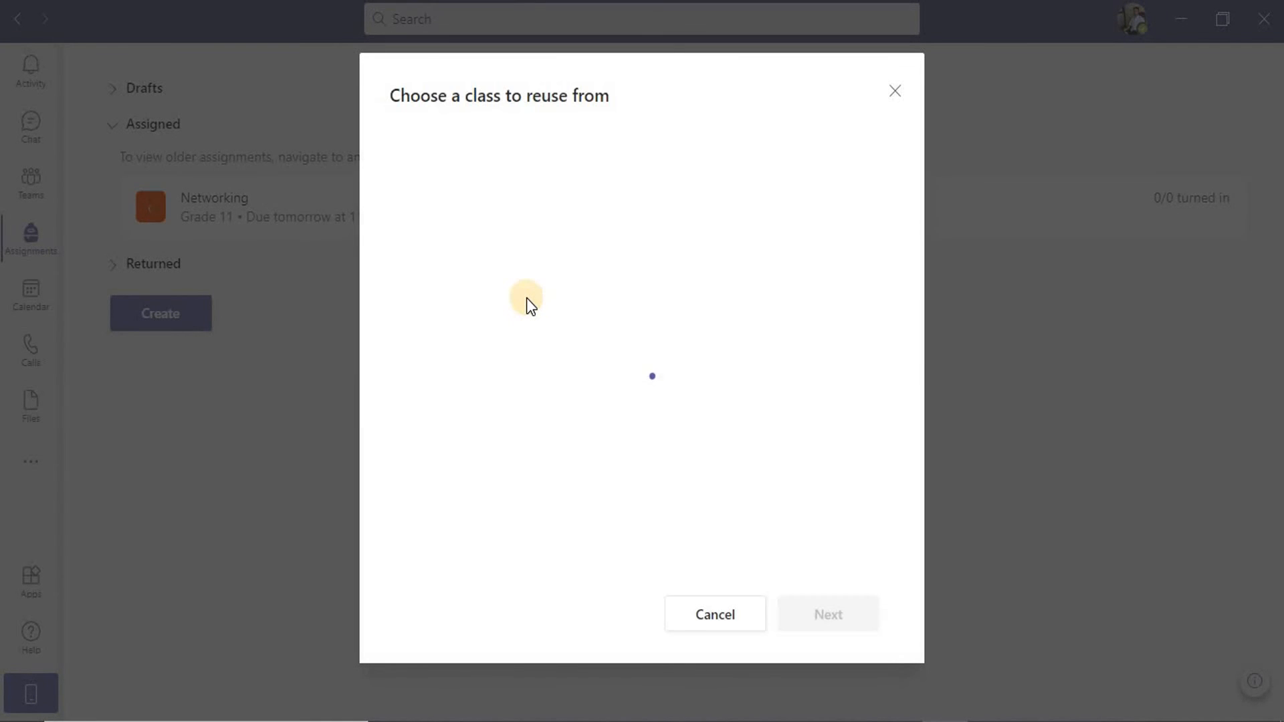
left_click(421, 207)
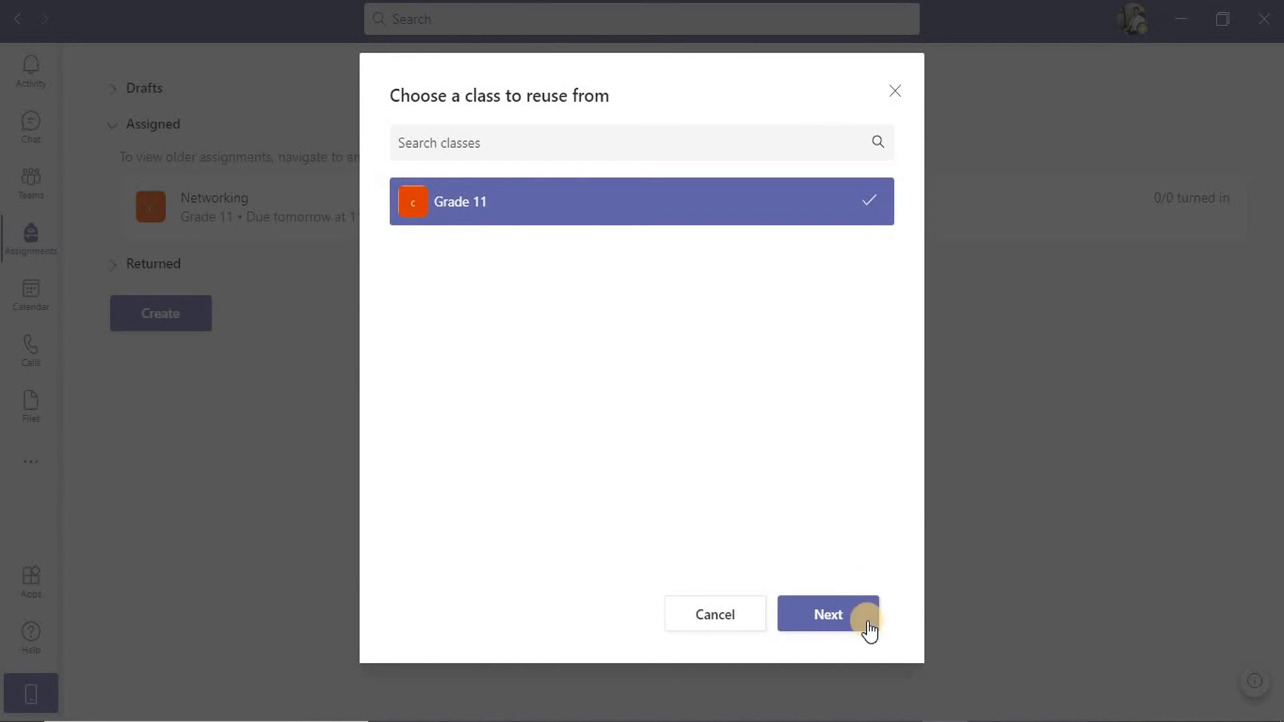
left_click(868, 626)
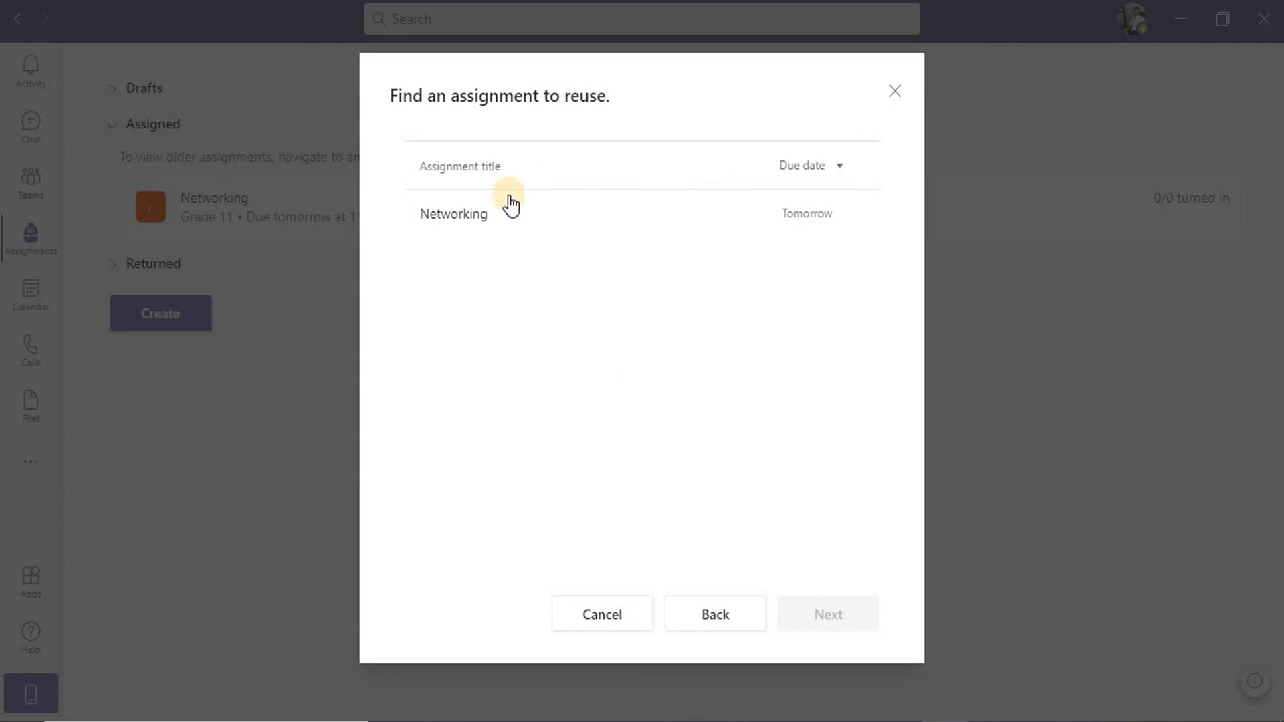
left_click(512, 204)
left_click(820, 614)
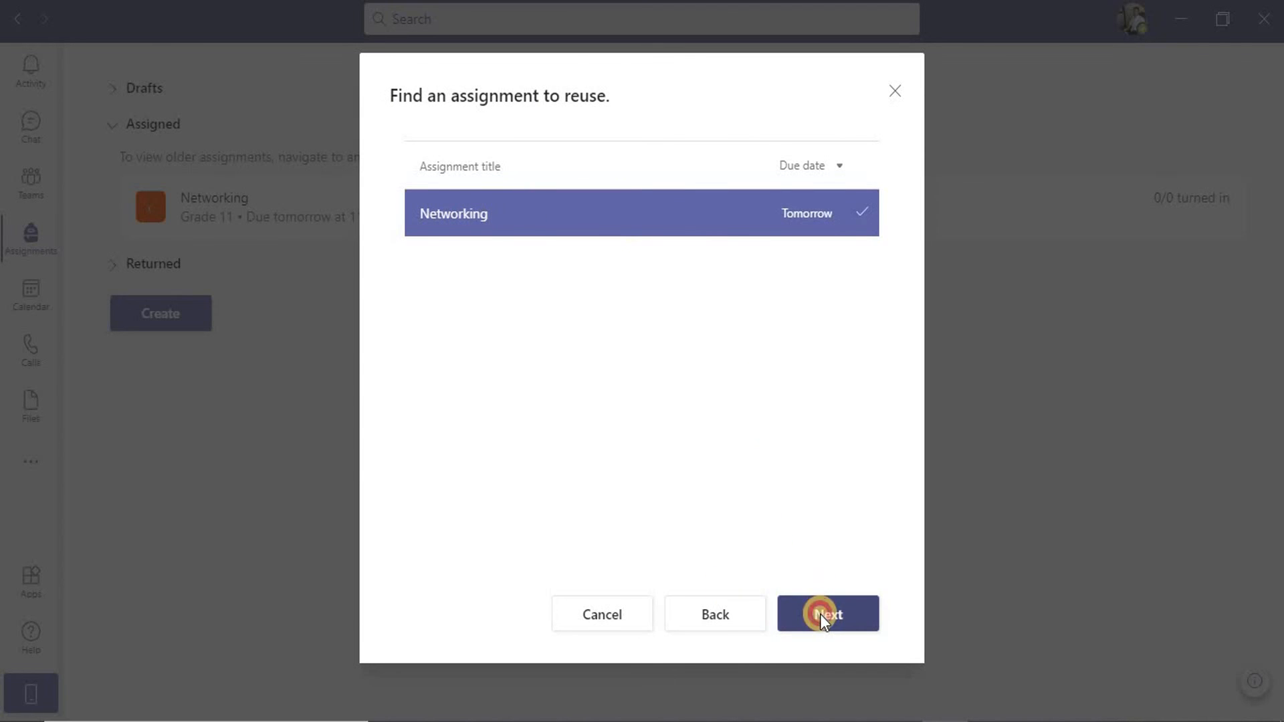
- Choose Grade 11 as the class in which to reuse the assignment and generate the new assignment form
left_click(416, 208)
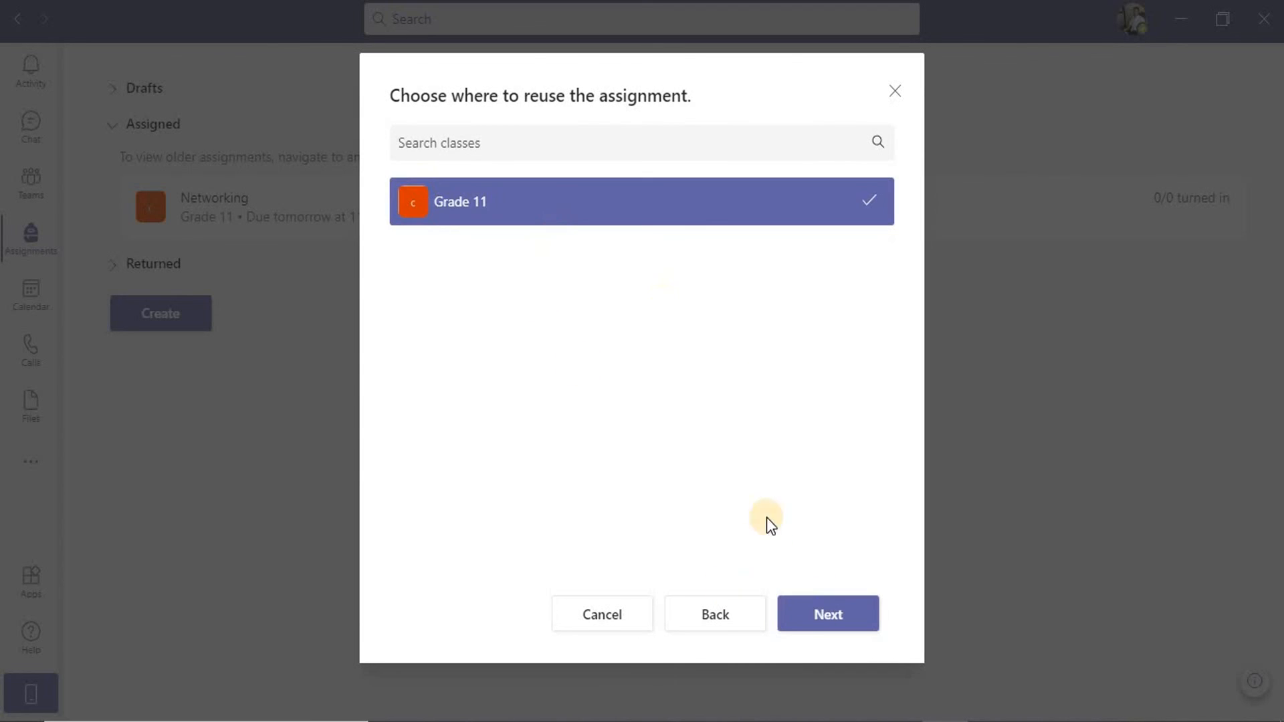
left_click(827, 619)
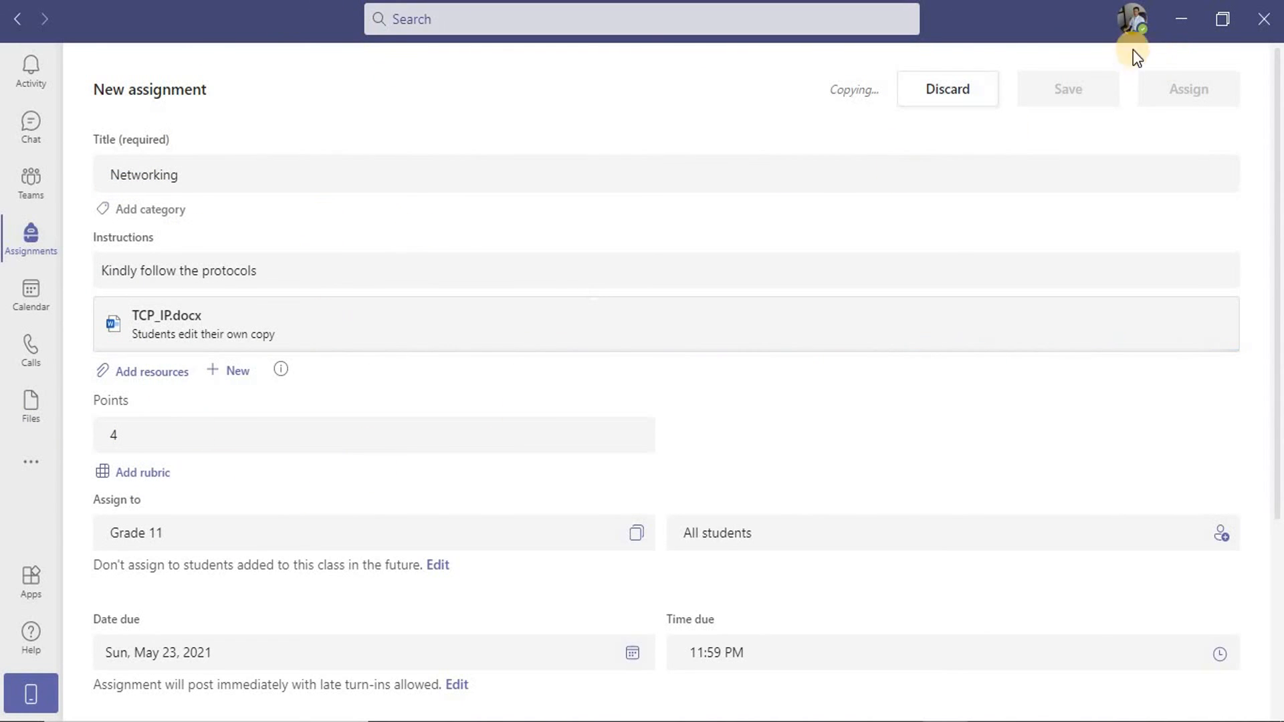
left_click(28, 240)
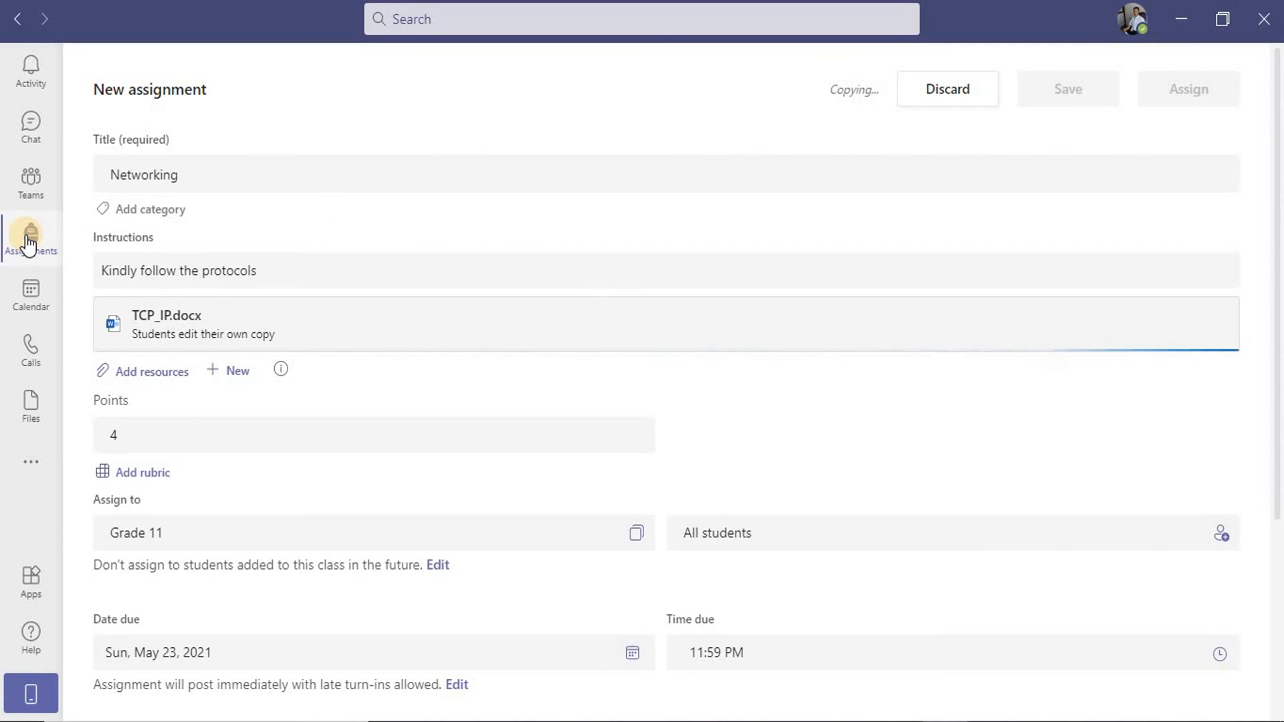